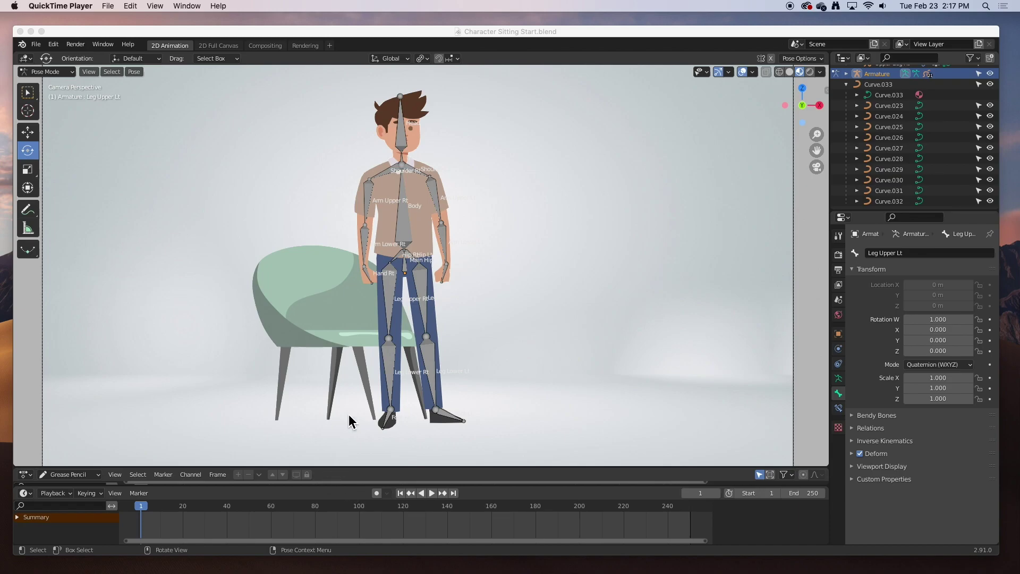
Switch from QuickTime Player to Blender with Character Sitting Start.blend open.
click(523, 289)
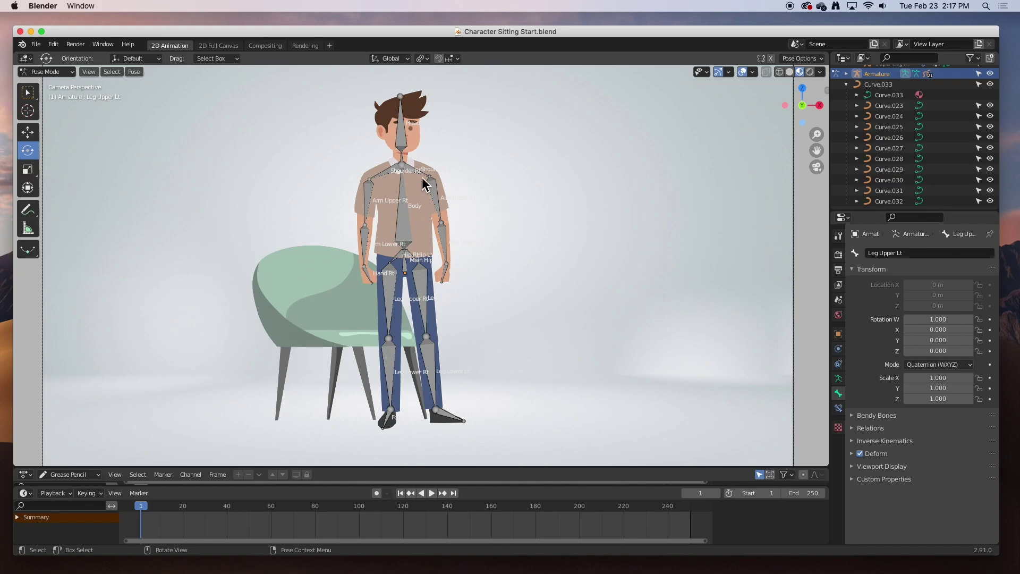
click(406, 227)
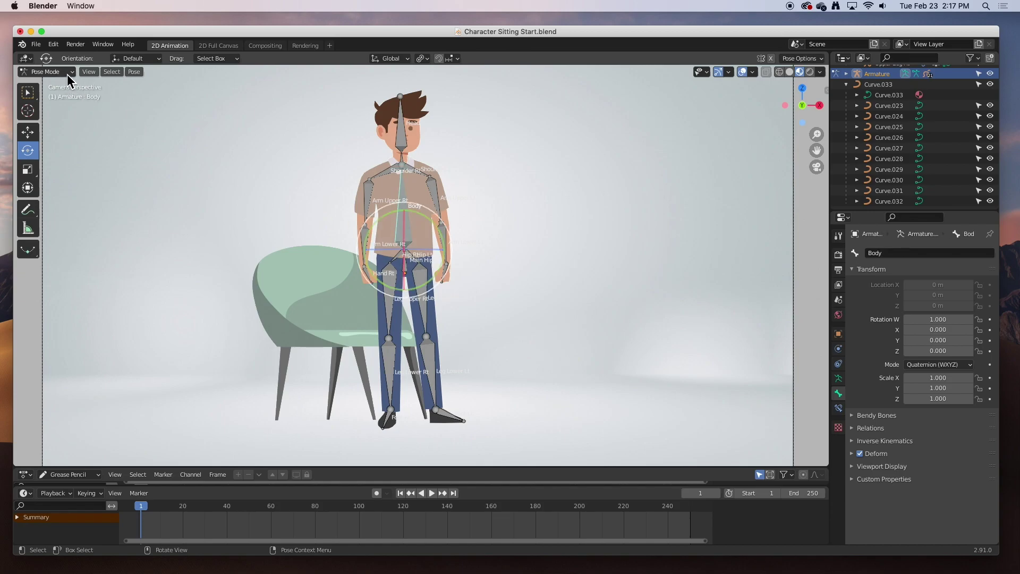
click(434, 194)
drag(457, 208, 470, 181)
key(super+z)
click(375, 203)
mouse_move(407, 205)
mouse_down()
mouse_move(382, 181)
mouse_move(392, 217)
mouse_up()
key(super+z)
click(422, 296)
drag(455, 290, 457, 276)
key(super+z)
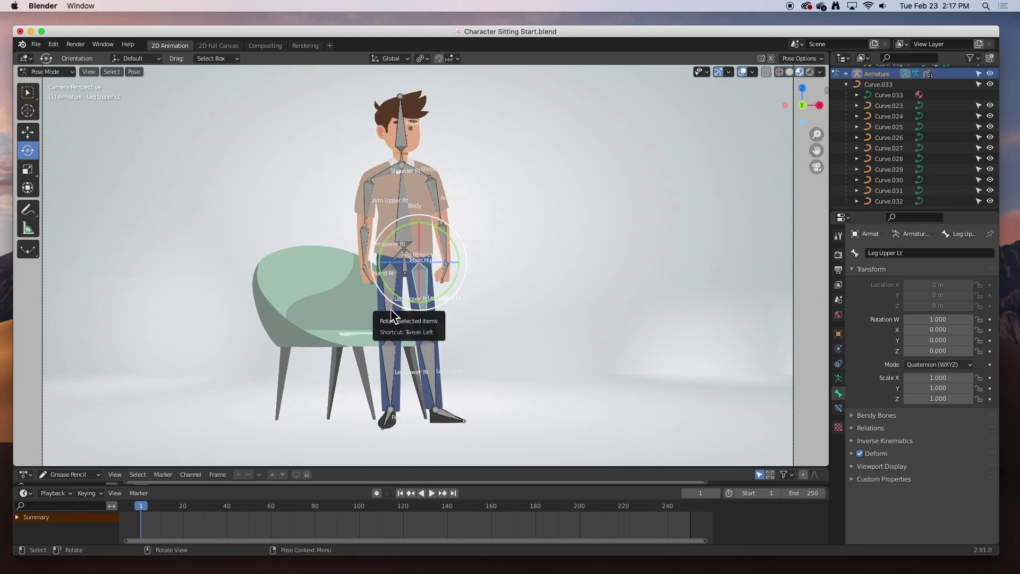
click(411, 303)
drag(410, 306, 379, 319)
click(363, 342)
key(super+z)
key(super+z)
key(super+z)
click(378, 278)
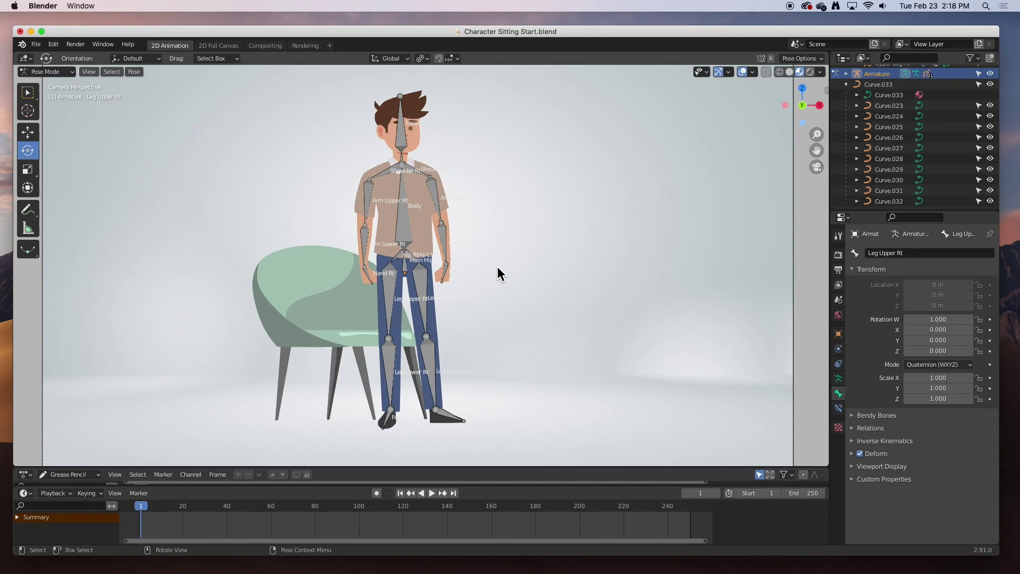
click(434, 199)
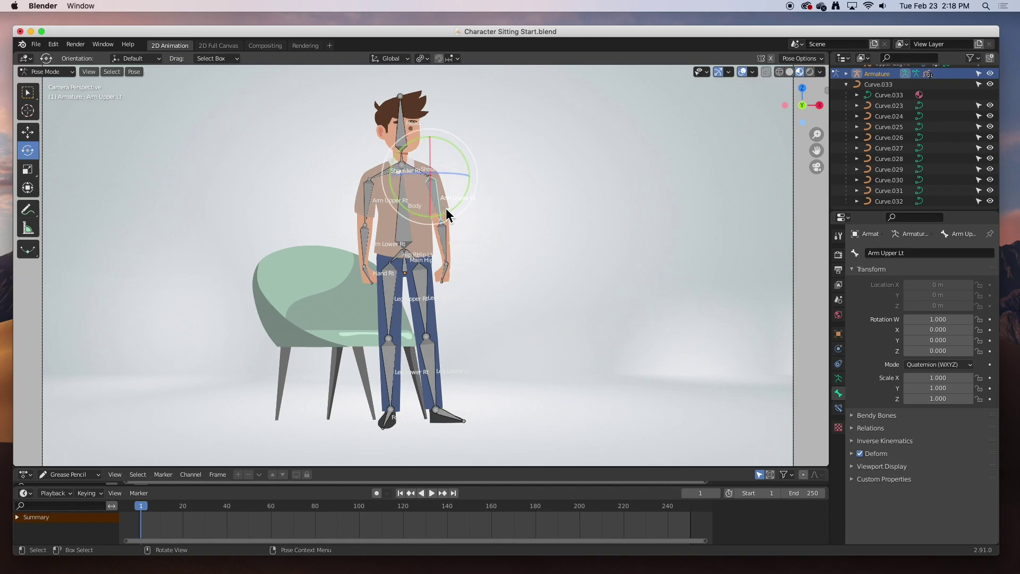
click(459, 230)
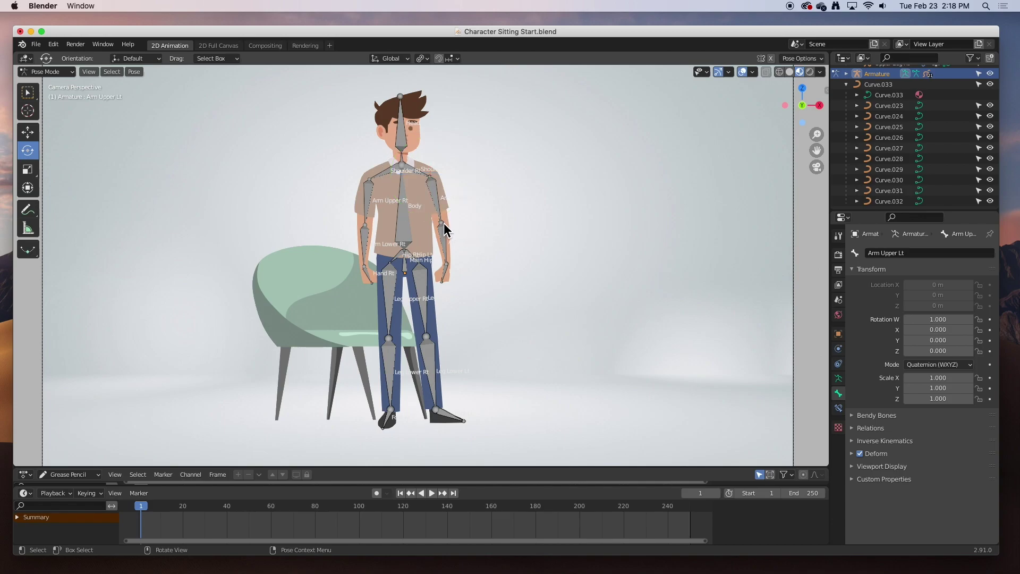
click(444, 224)
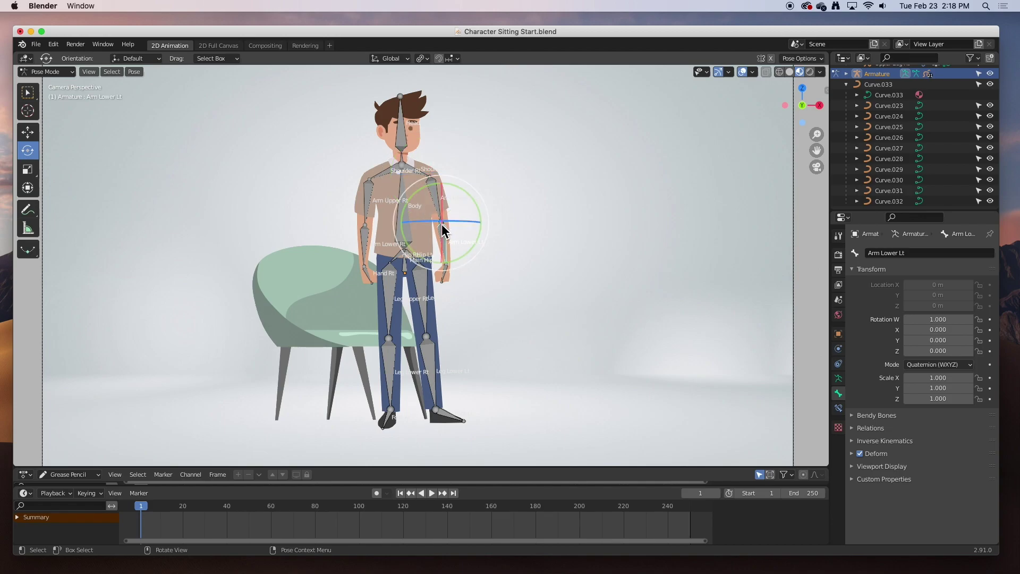
click(445, 200)
drag(464, 168, 432, 187)
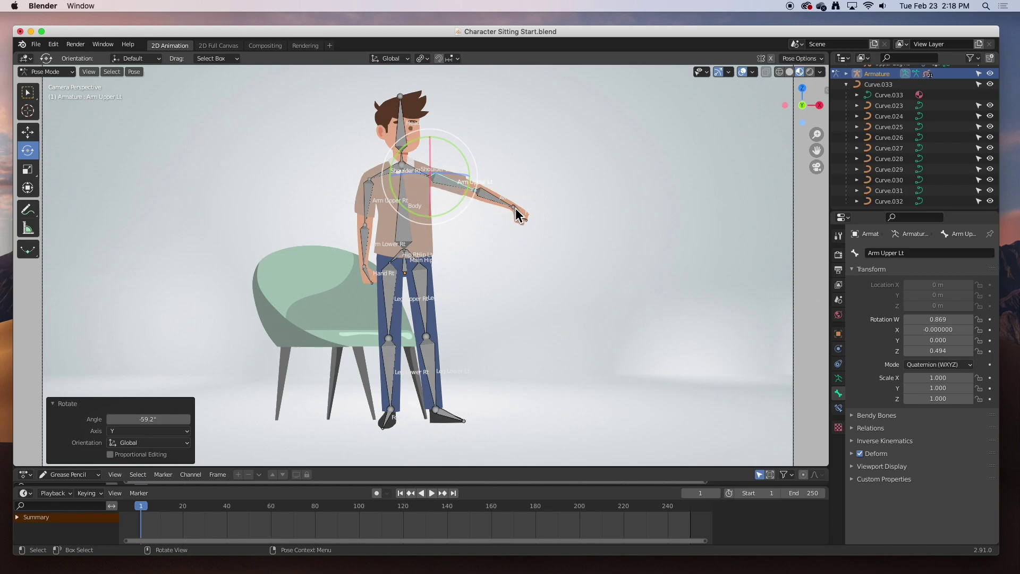
click(485, 194)
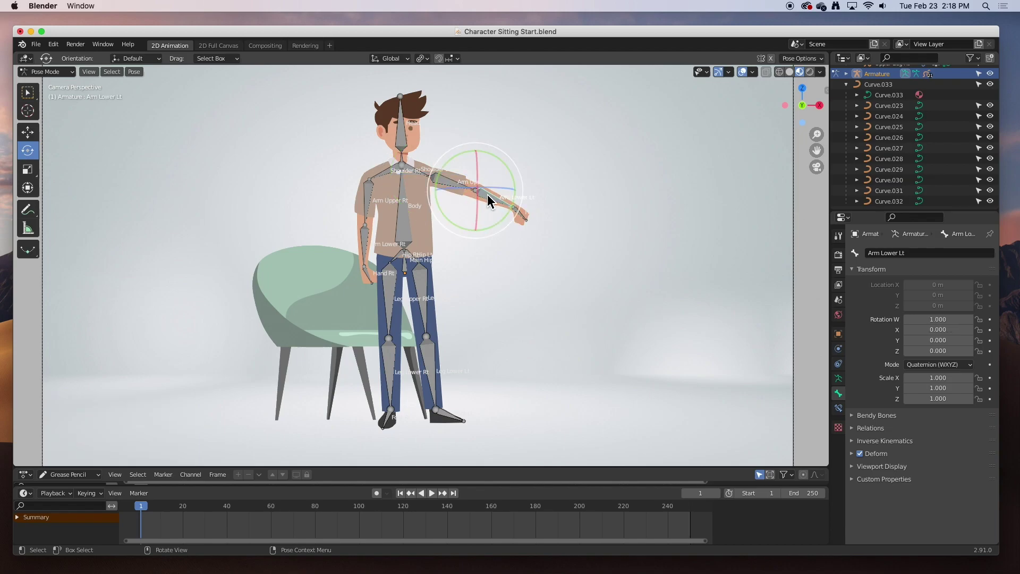
drag(518, 178, 451, 186)
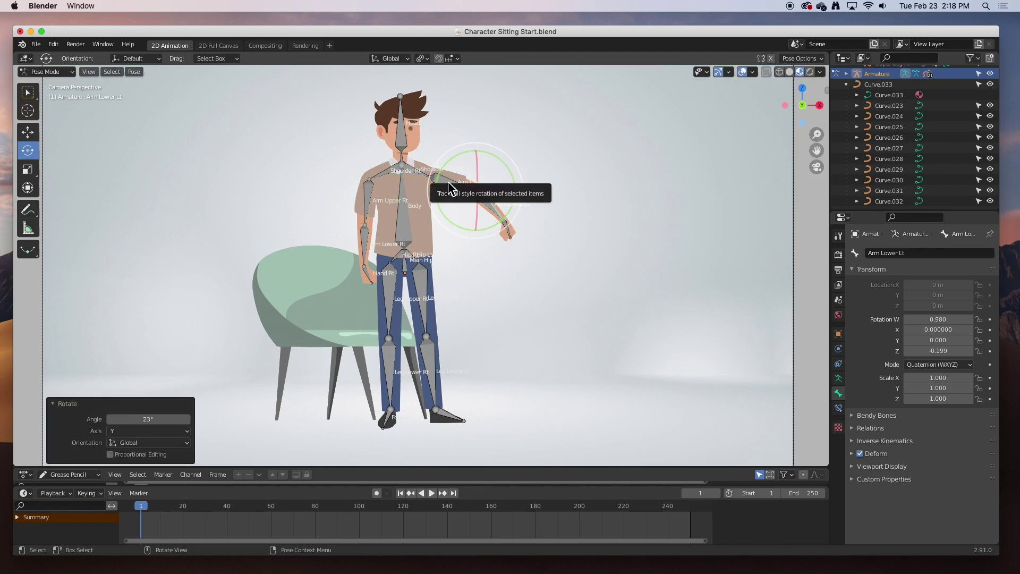
click(449, 181)
drag(439, 151, 447, 154)
key(ctrl+z)
key(ctrl+z)
key(ctrl+z)
key(ctrl+z)
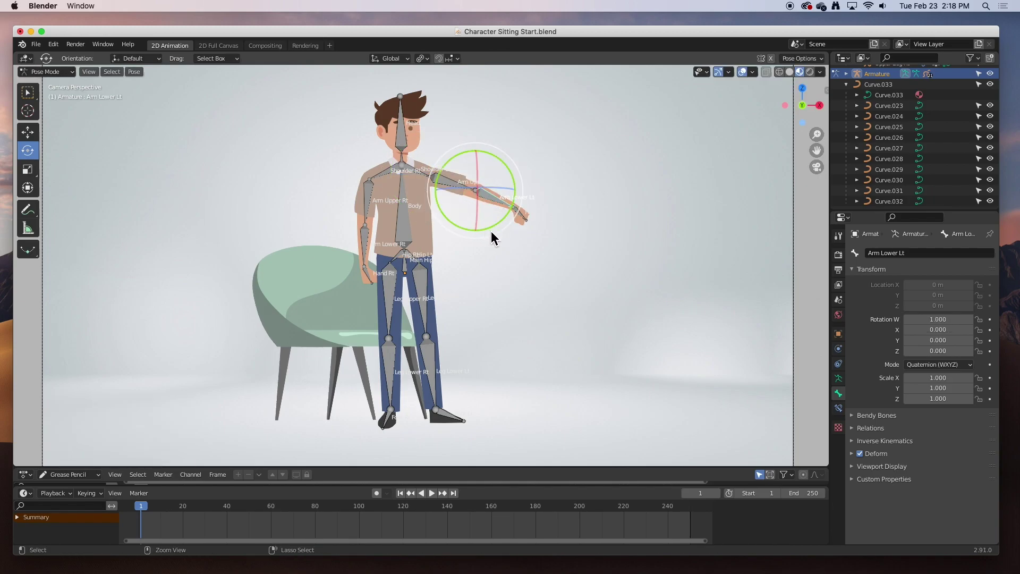
key(ctrl+z)
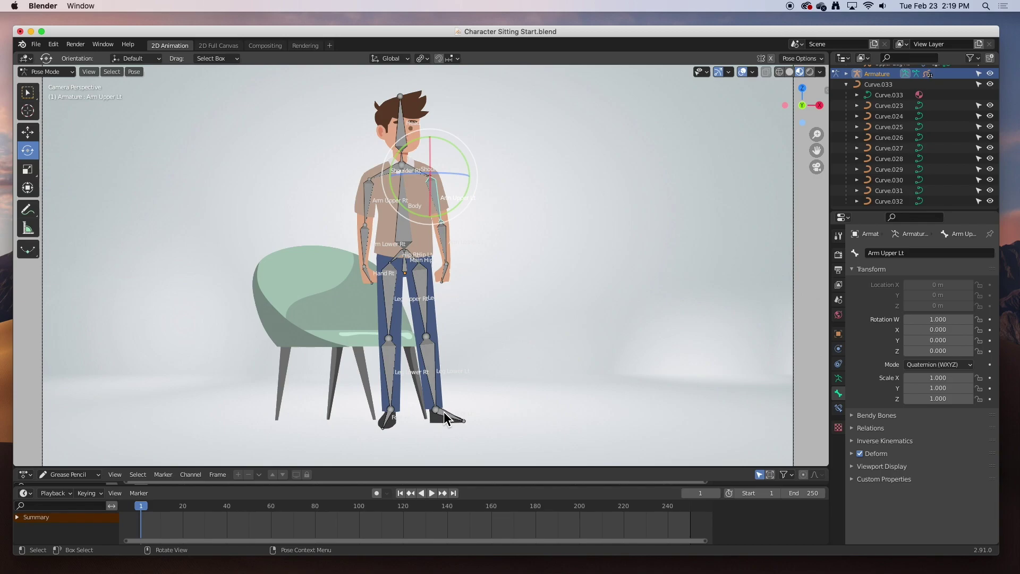
Deselect the arm bone, switch to Object Mode and open the armature's Object Data properties.
click(496, 319)
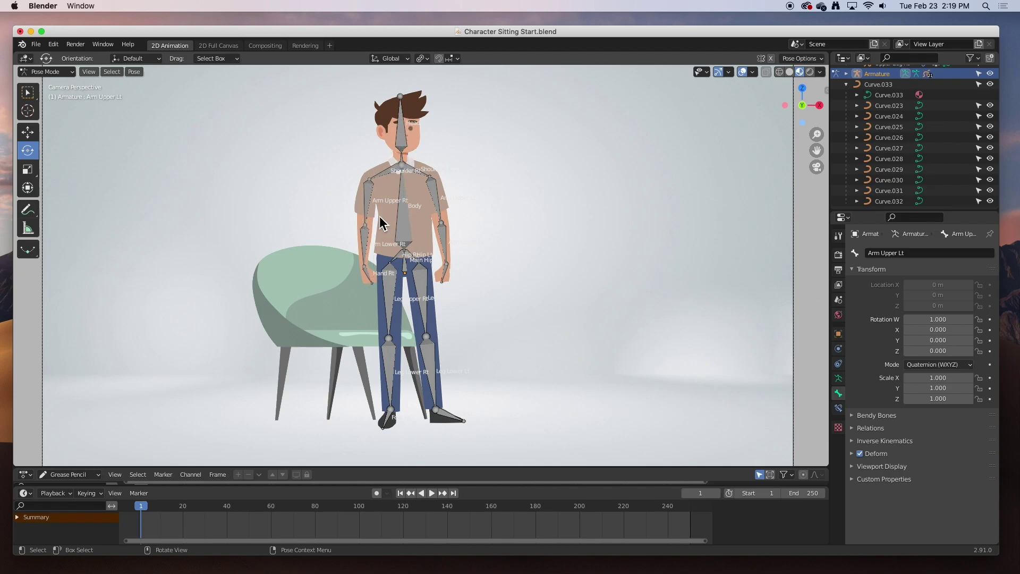
key(ctrl+Tab)
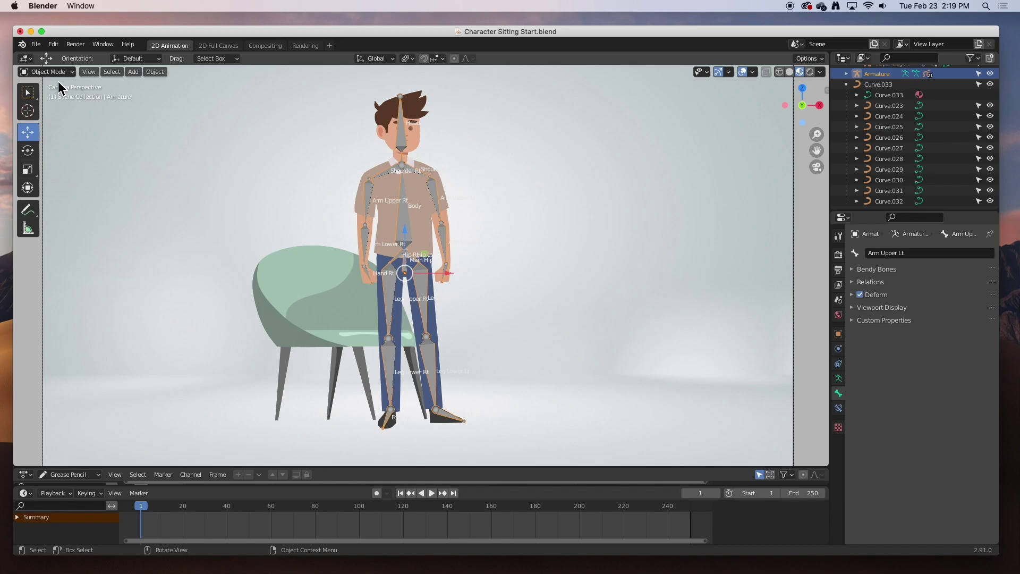
click(839, 379)
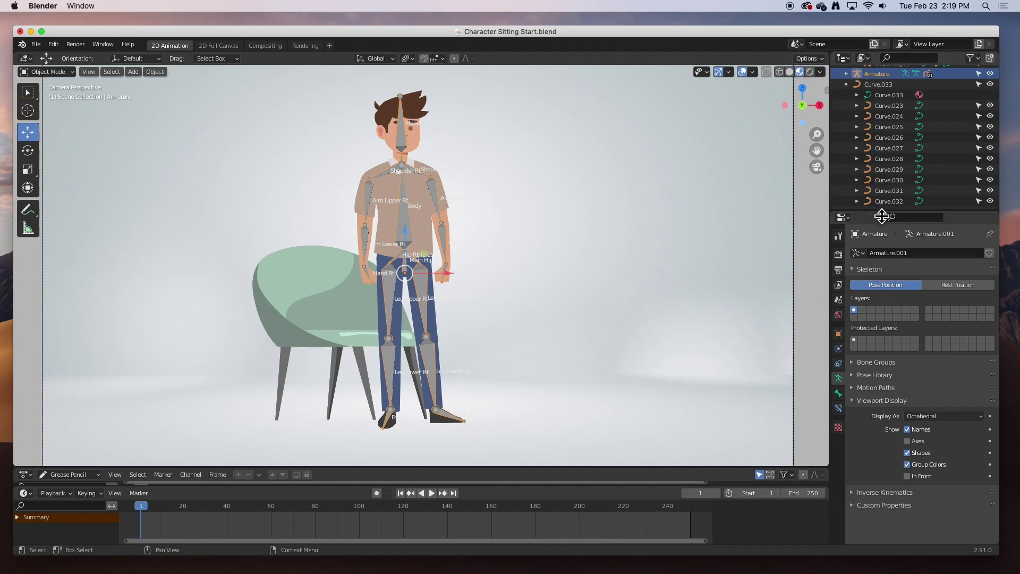
drag(884, 211, 882, 132)
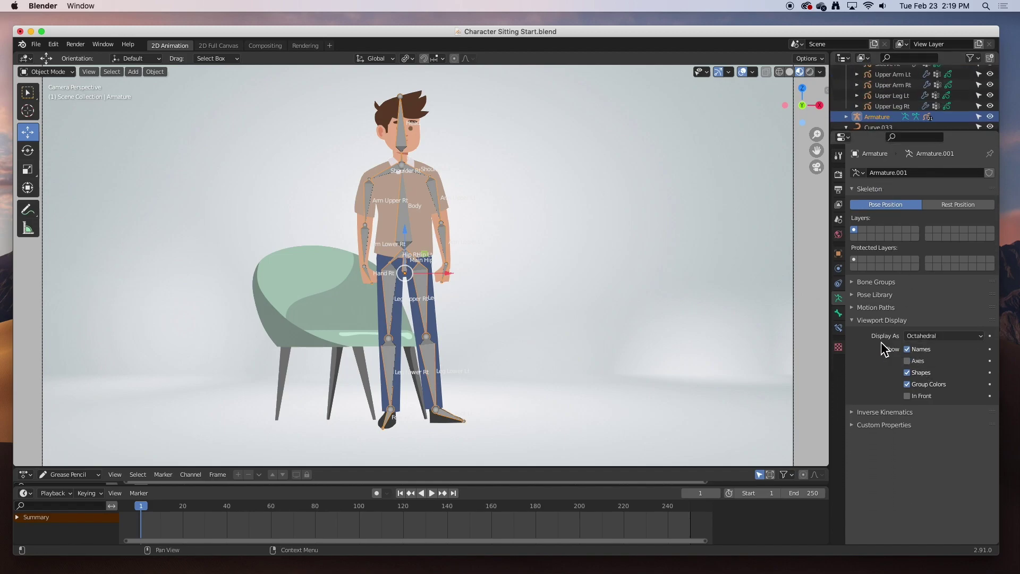
Preview the Stick, B-Bone, Envelope and Octahedral bone display types.
click(930, 340)
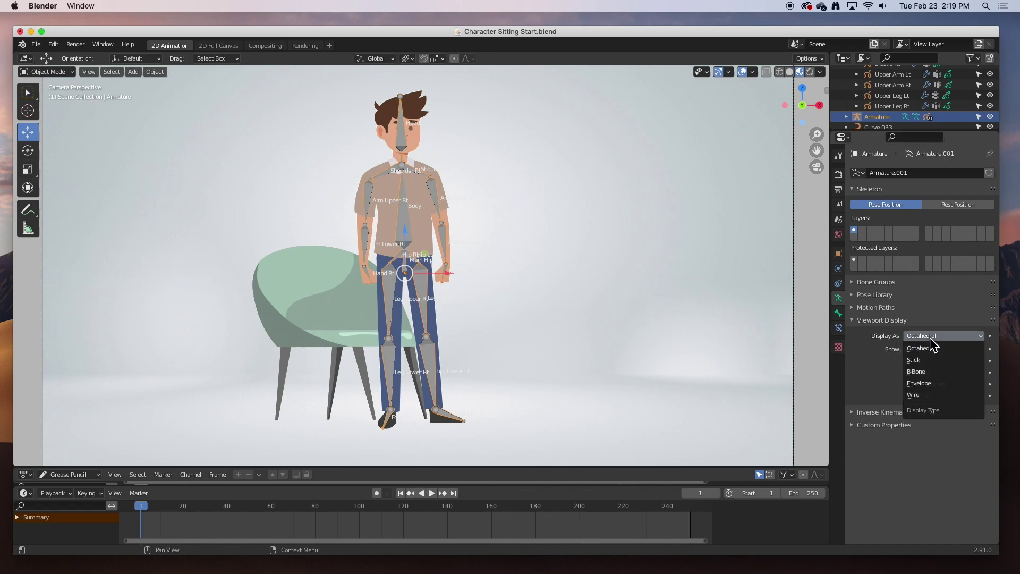
click(928, 360)
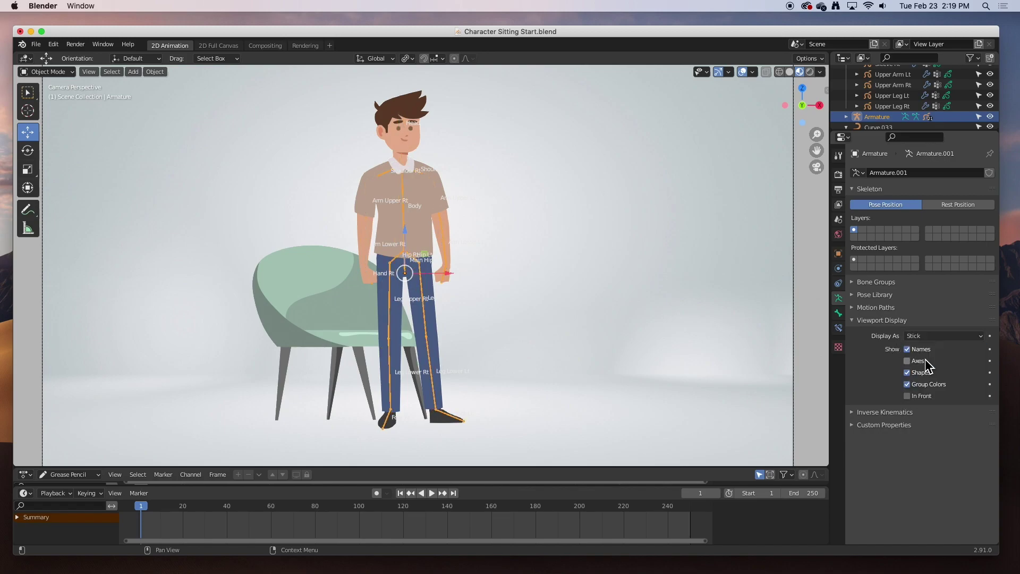
click(935, 336)
click(931, 372)
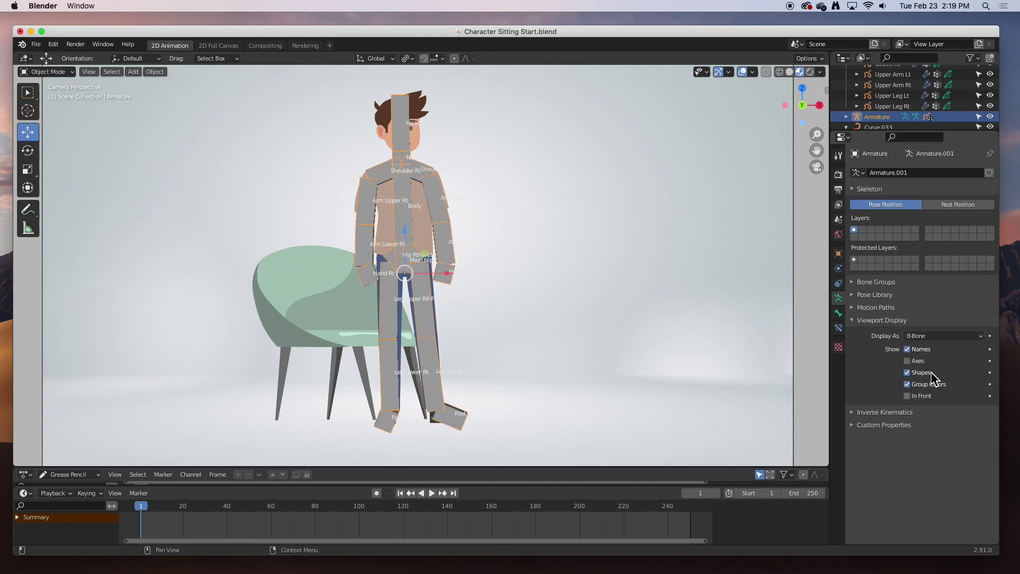
click(933, 338)
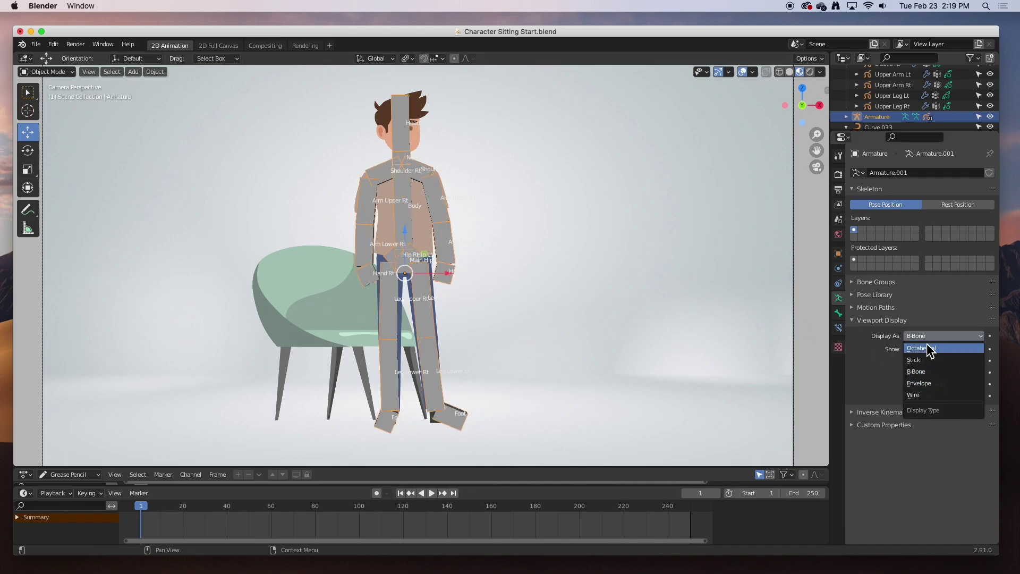
click(923, 384)
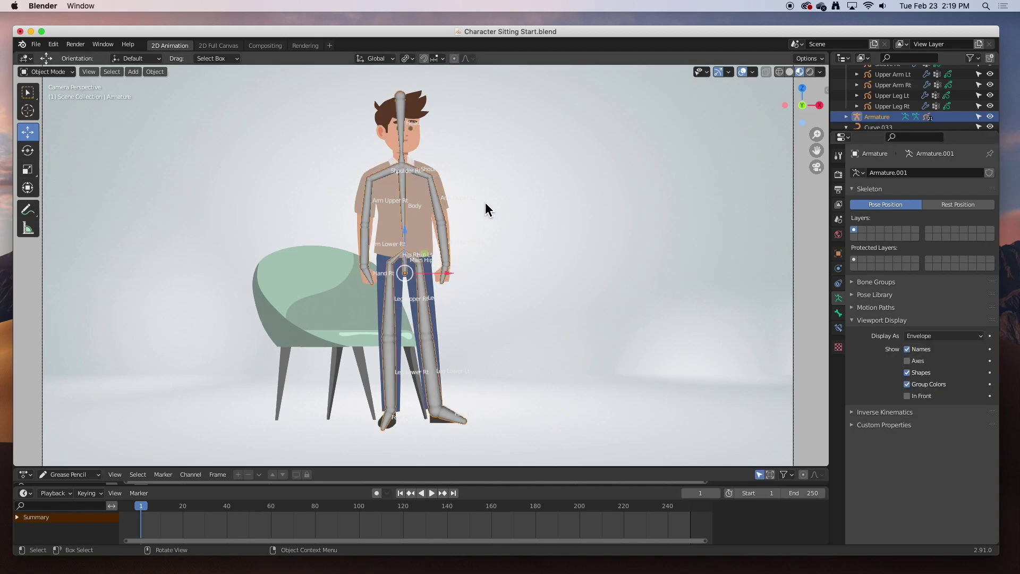
click(944, 338)
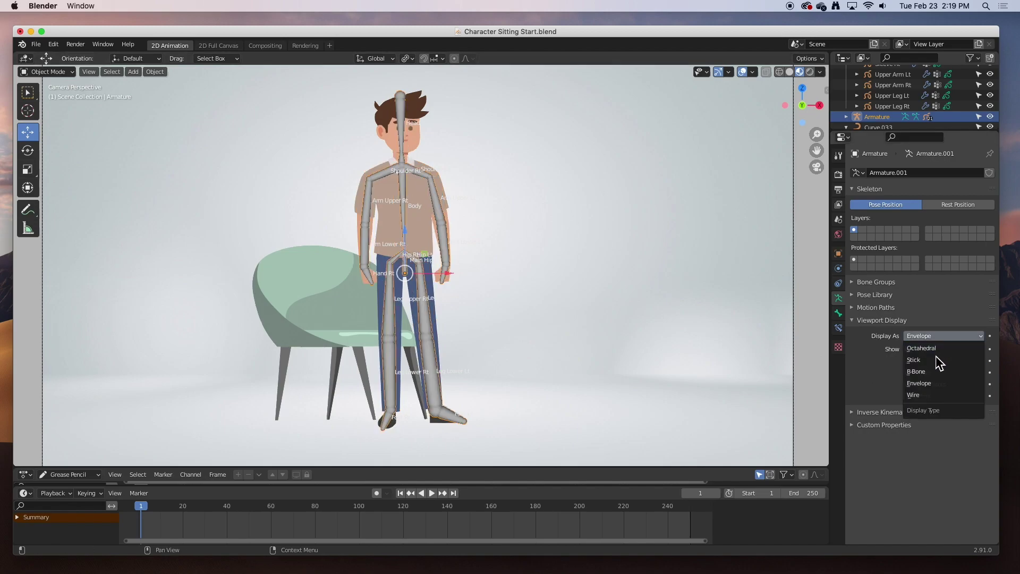
click(938, 349)
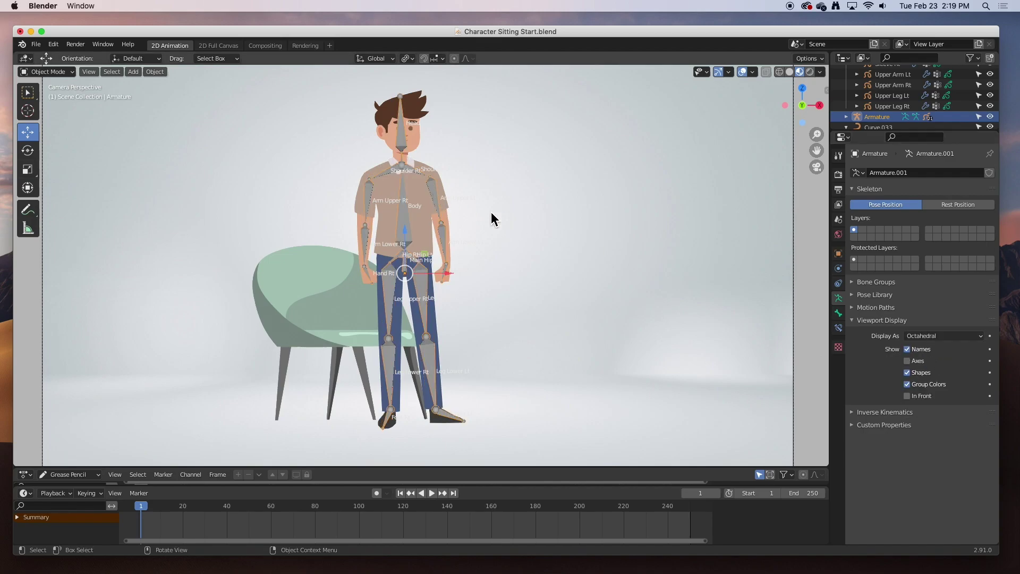
Set the armature's Display As to Stick and deselect it.
click(946, 337)
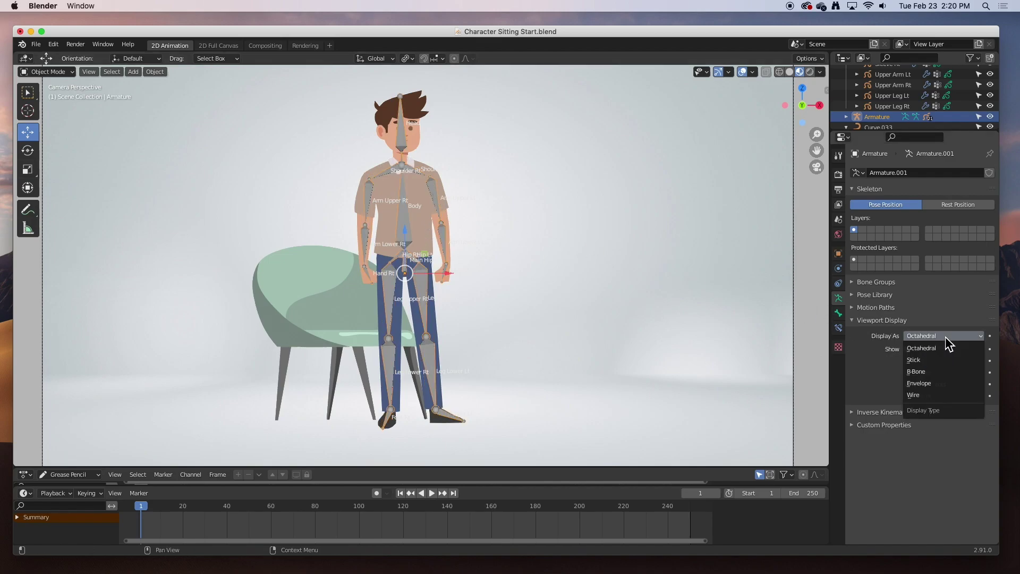
click(936, 362)
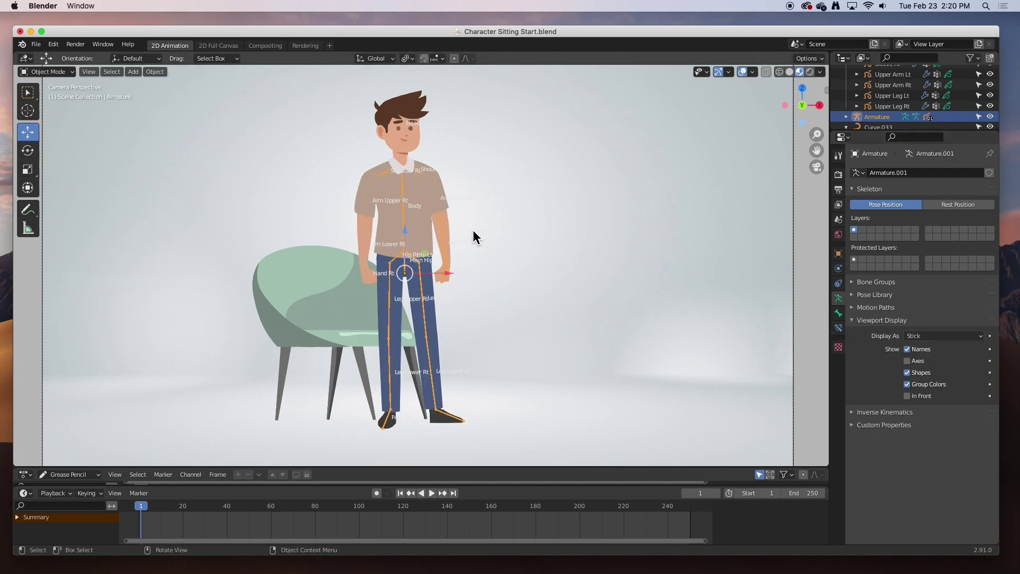
click(499, 213)
scroll(440, 221, up, 5)
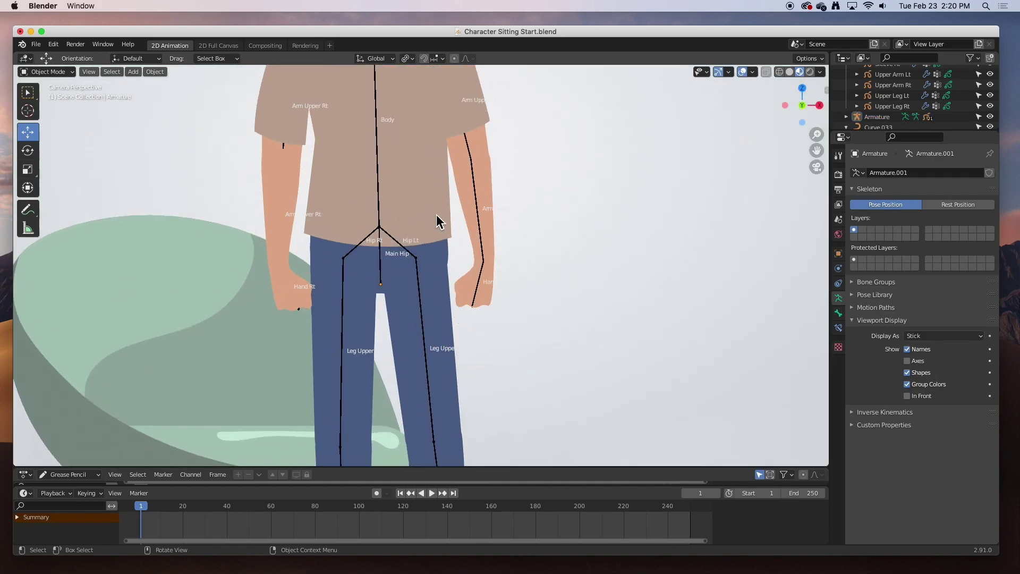
scroll(435, 220, down, 2)
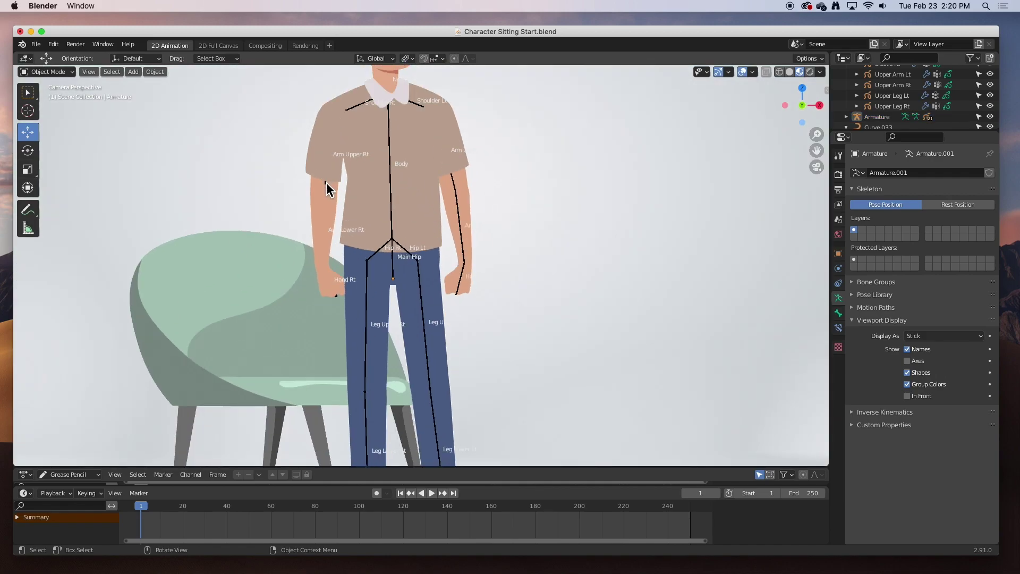
scroll(358, 202, down, 1)
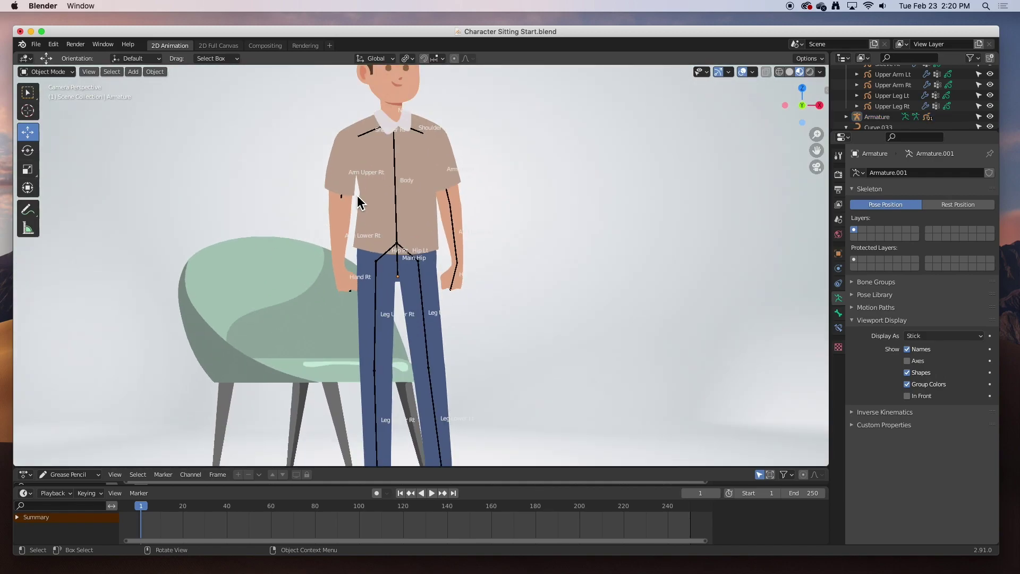
scroll(375, 183, down, 2)
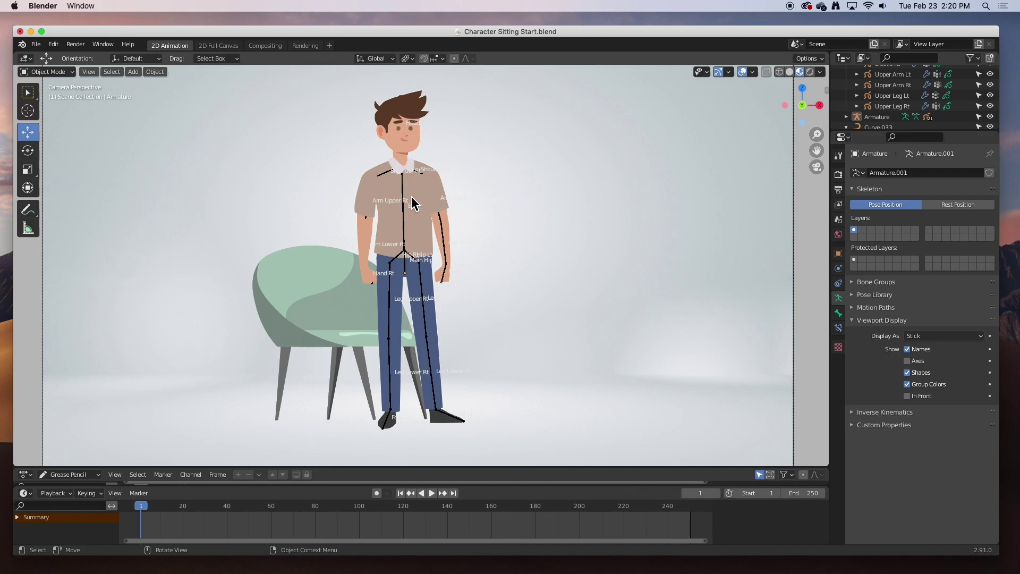
Enable In Front so bones draw over the character, and select the armature.
click(908, 397)
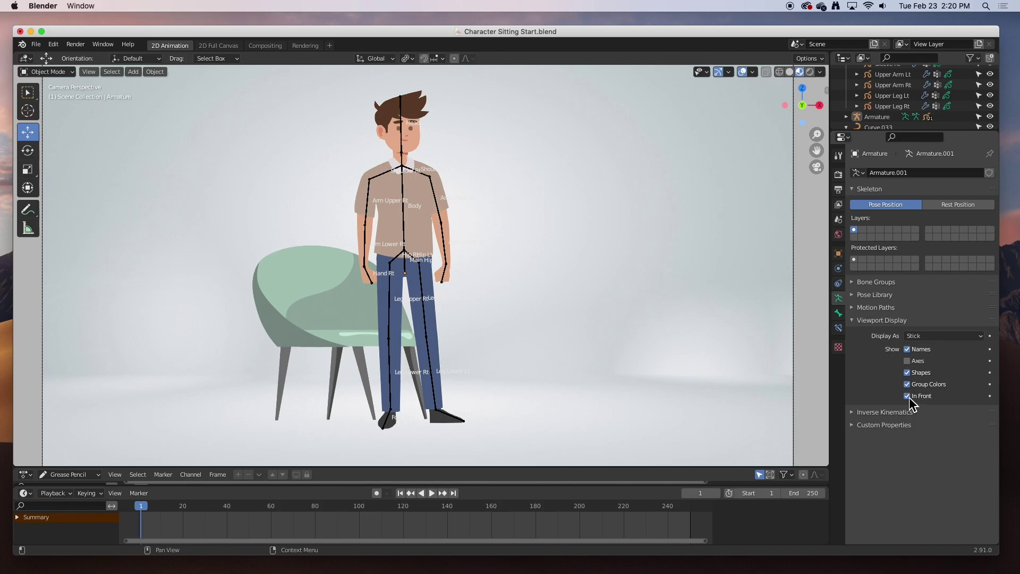
click(403, 190)
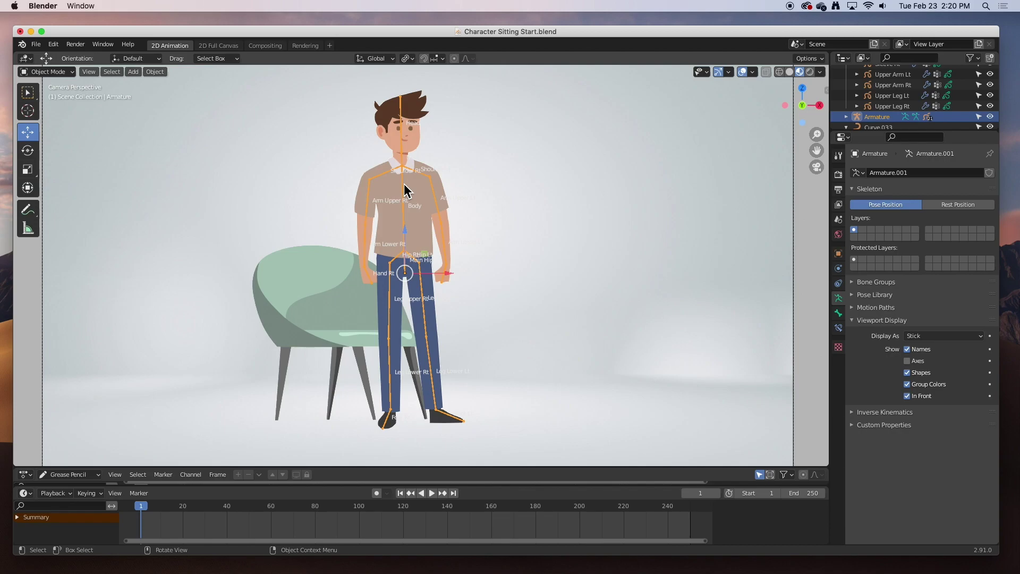
click(68, 79)
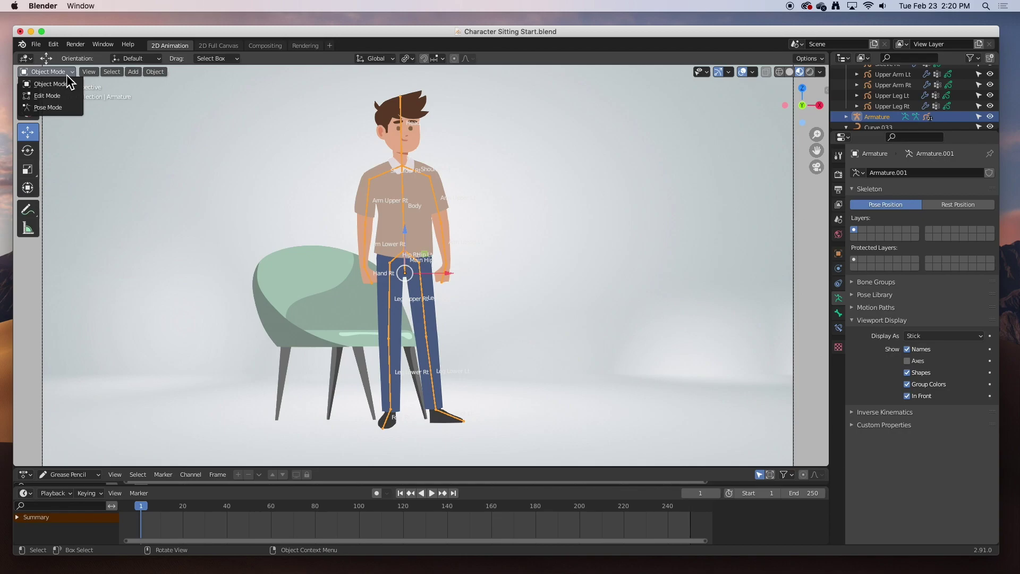
Enter Pose Mode and test-rotate Arm Upper Rt, then undo it.
click(29, 72)
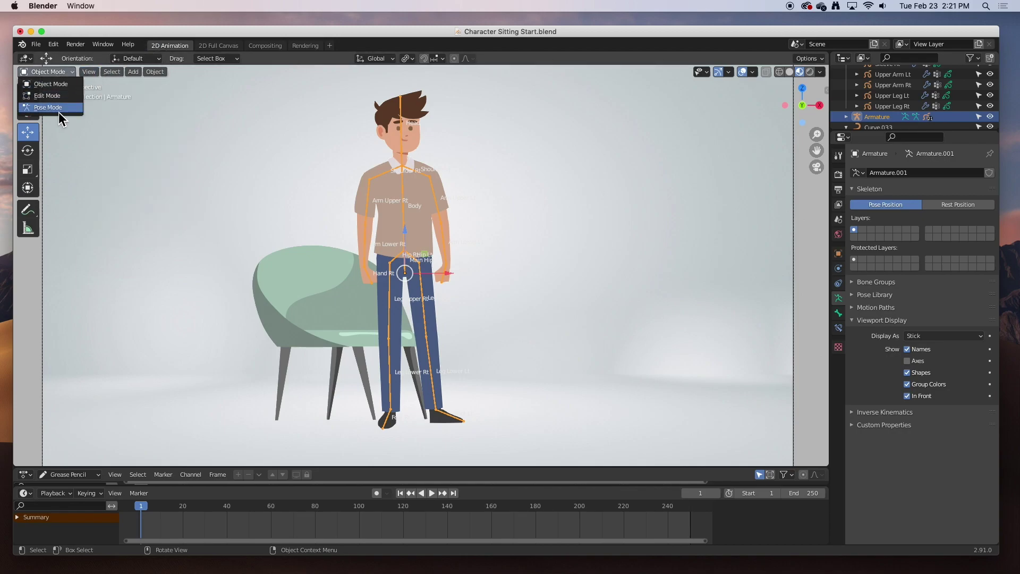
click(59, 111)
click(373, 202)
drag(374, 202, 354, 198)
key(ctrl+z)
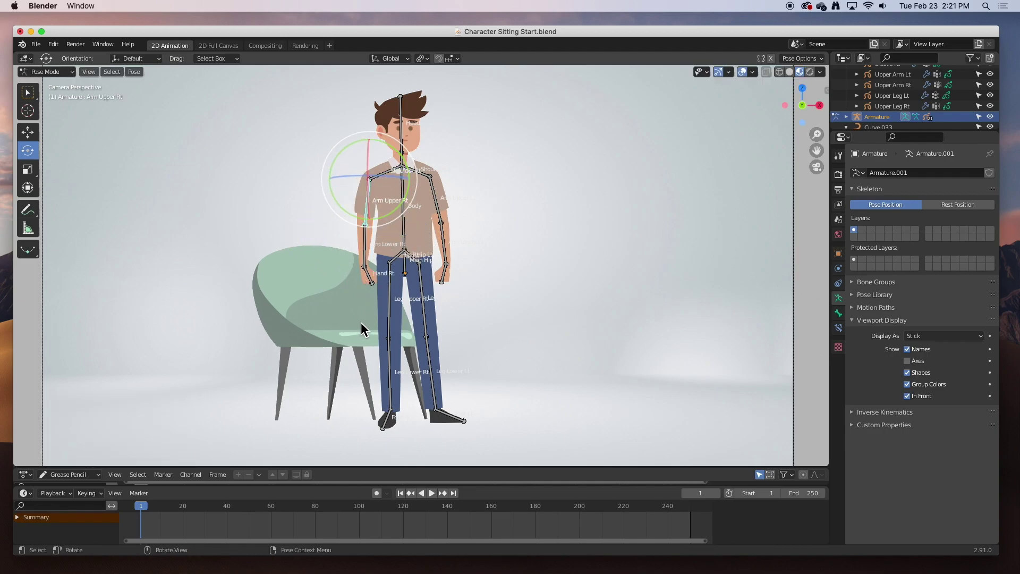
Test-move the Main Hip bone with the Move tool, then undo it.
click(408, 272)
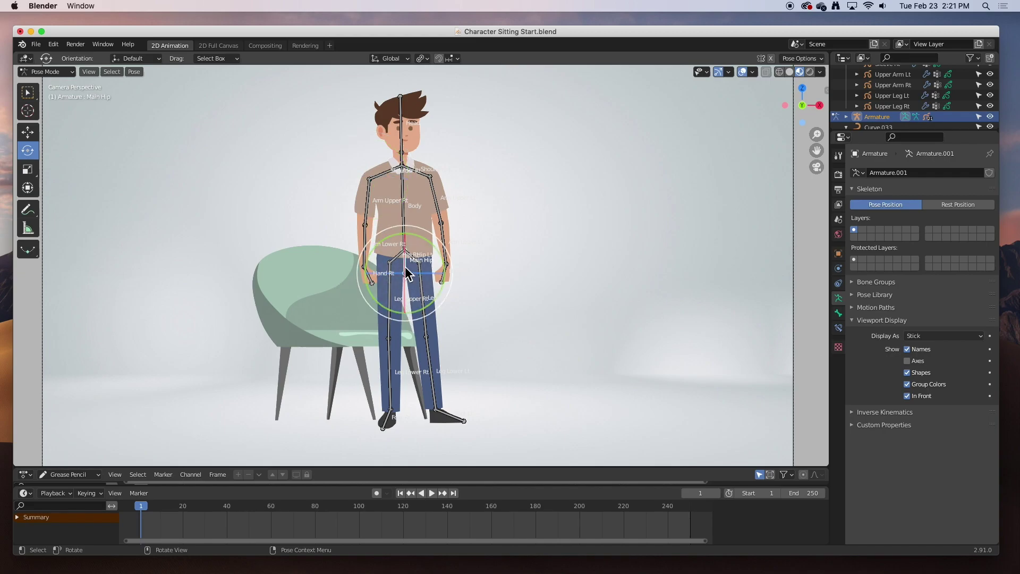
click(28, 132)
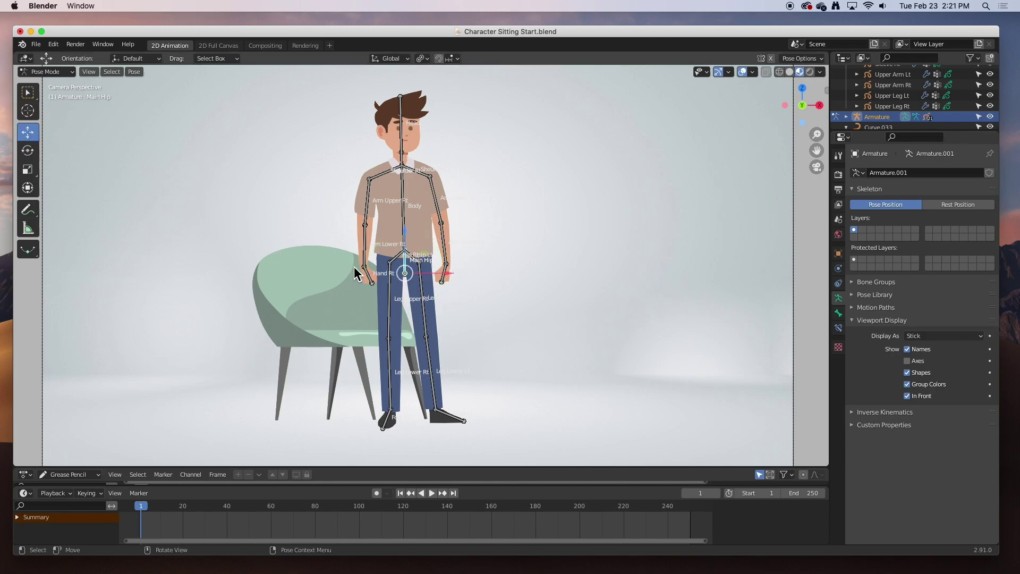
drag(405, 274, 326, 340)
key(super+z)
Frame the camera view and zoom in on the character's legs and feet.
key(Home)
scroll(444, 402, up, 6)
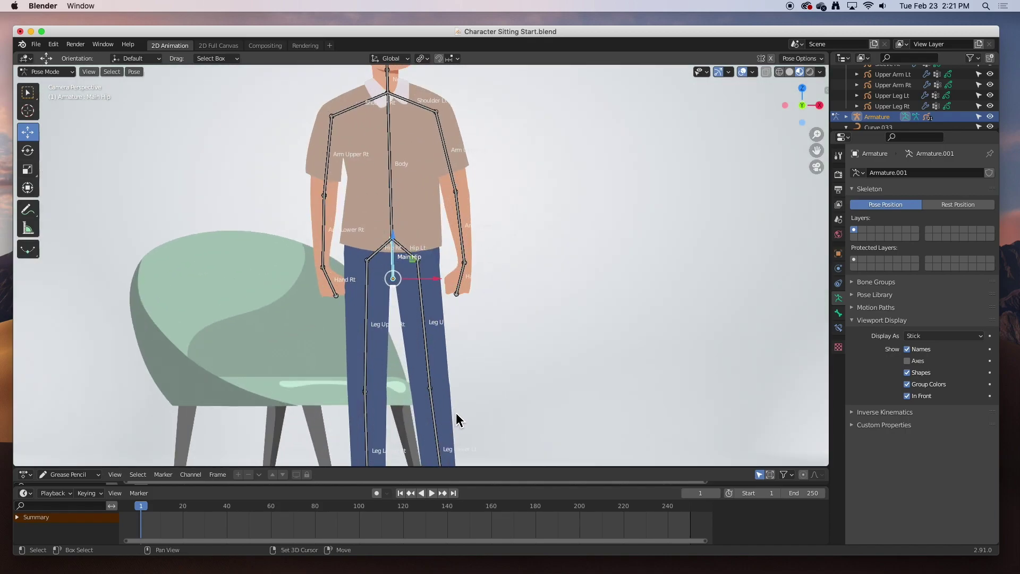
shift+middle_drag(467, 414, 456, 246)
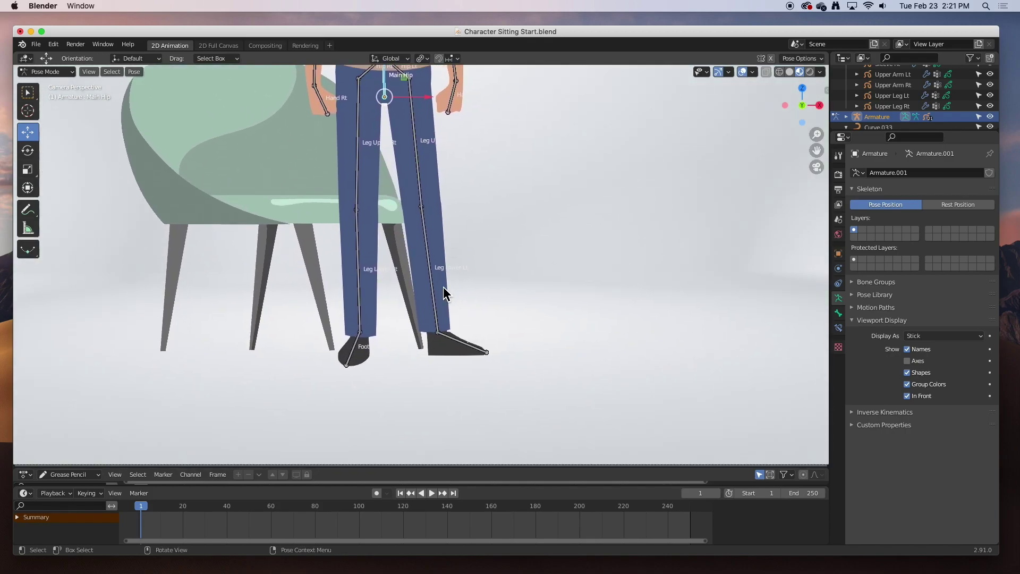
scroll(439, 298, up, 4)
shift+middle_drag(439, 298, 467, 260)
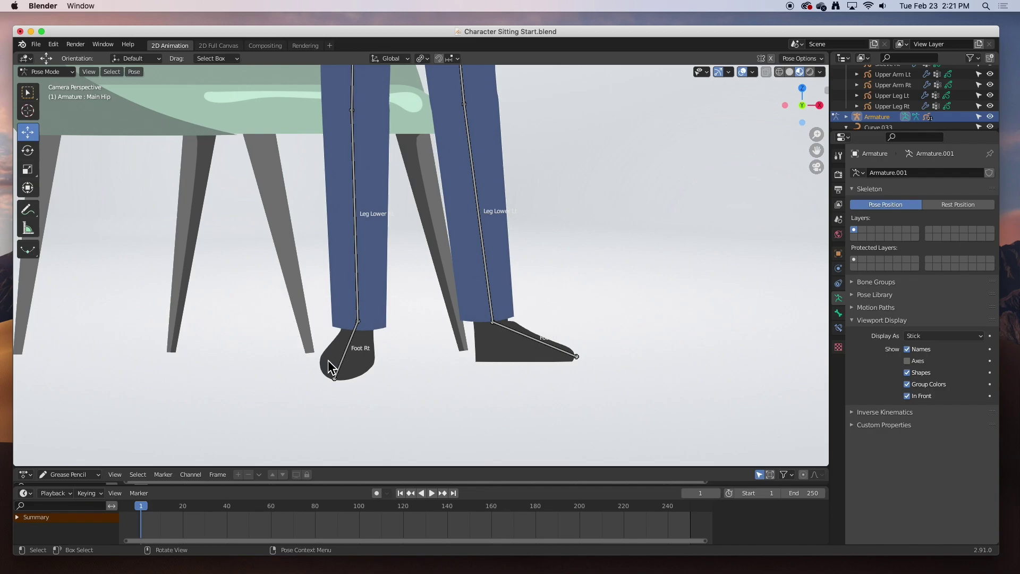
Return to Object Mode and add a Grease Pencil Stroke object, Stroke.001.
click(53, 73)
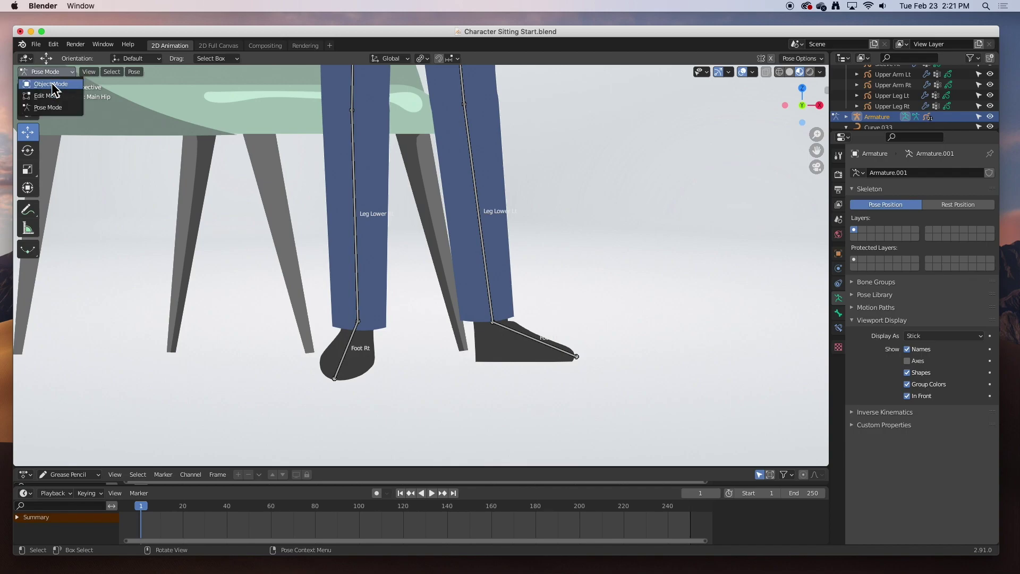
click(52, 83)
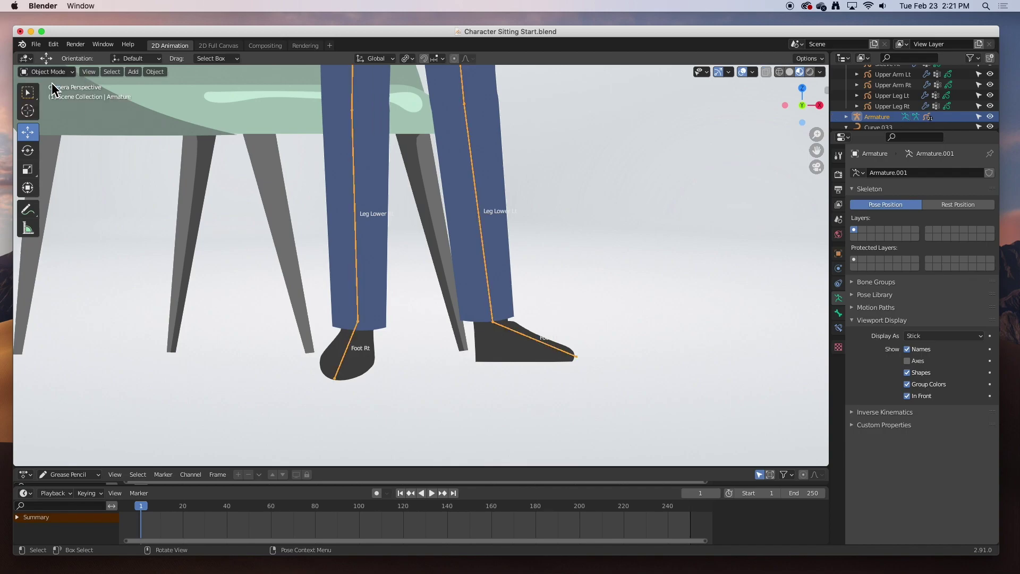
click(134, 71)
mouse_move(151, 151)
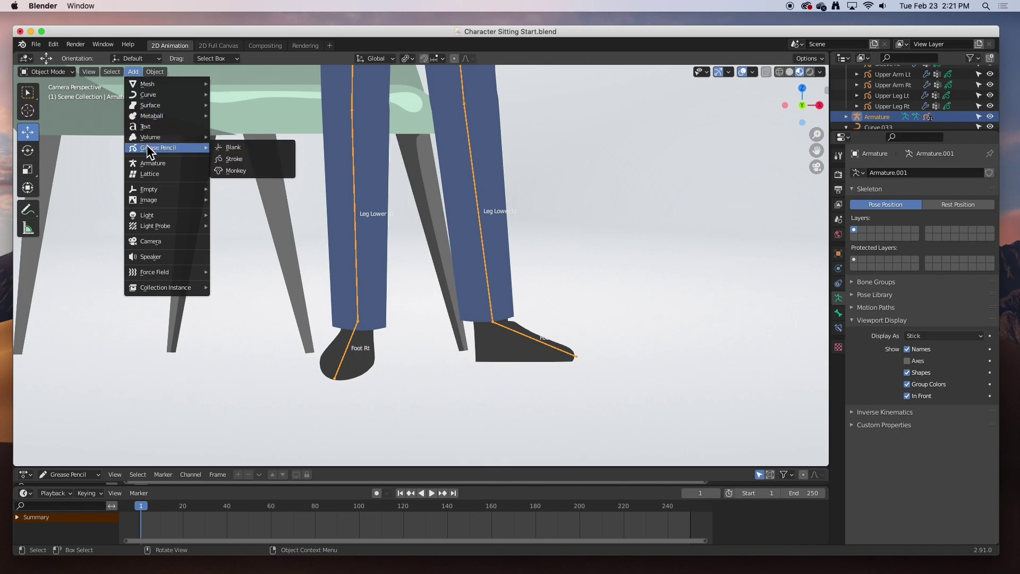
click(228, 159)
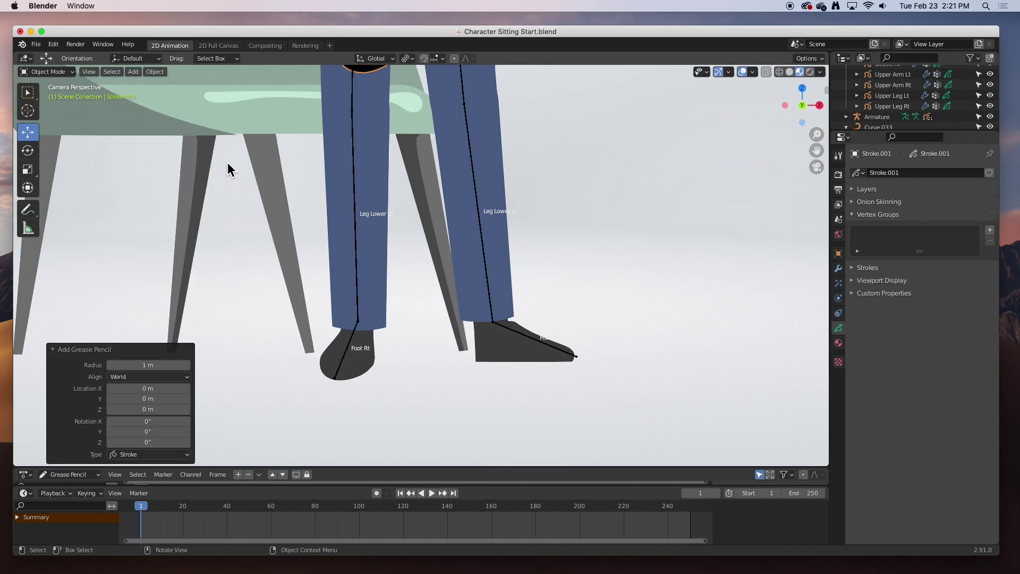
scroll(397, 247, up, 3)
scroll(397, 247, down, 3)
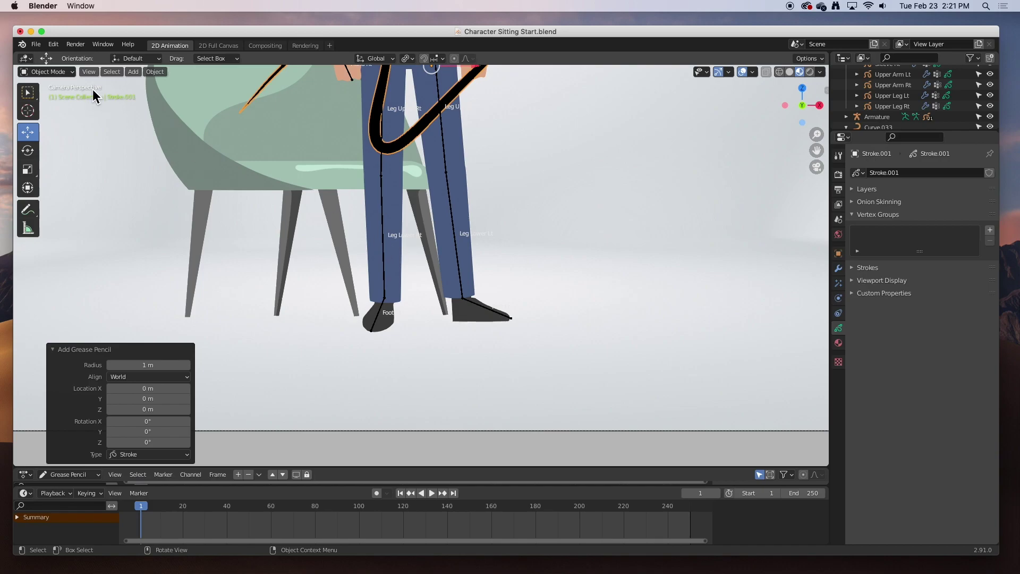
Delete Stroke.001's default stroke in Edit Mode and frame both feet.
key(Tab)
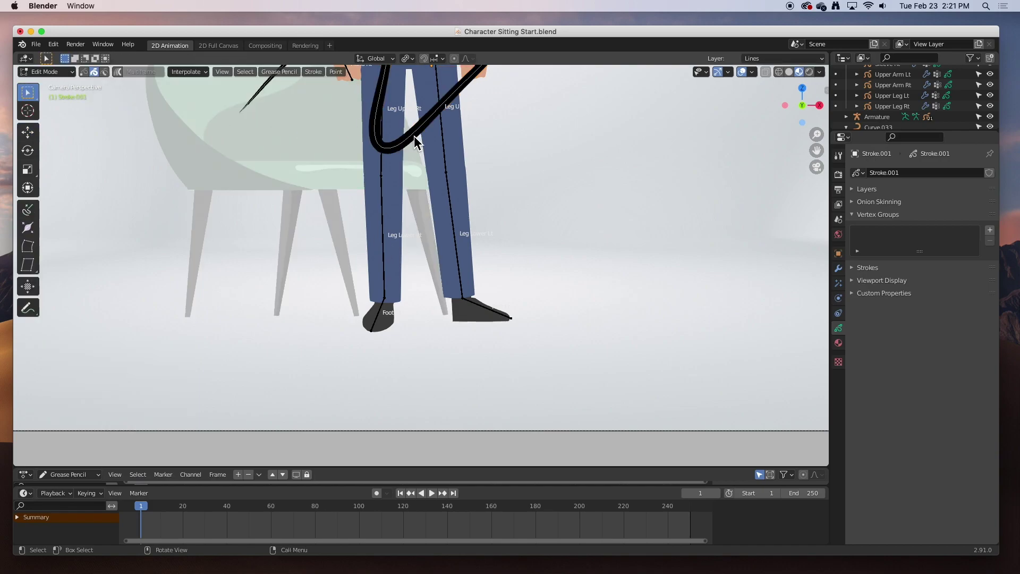
key(x)
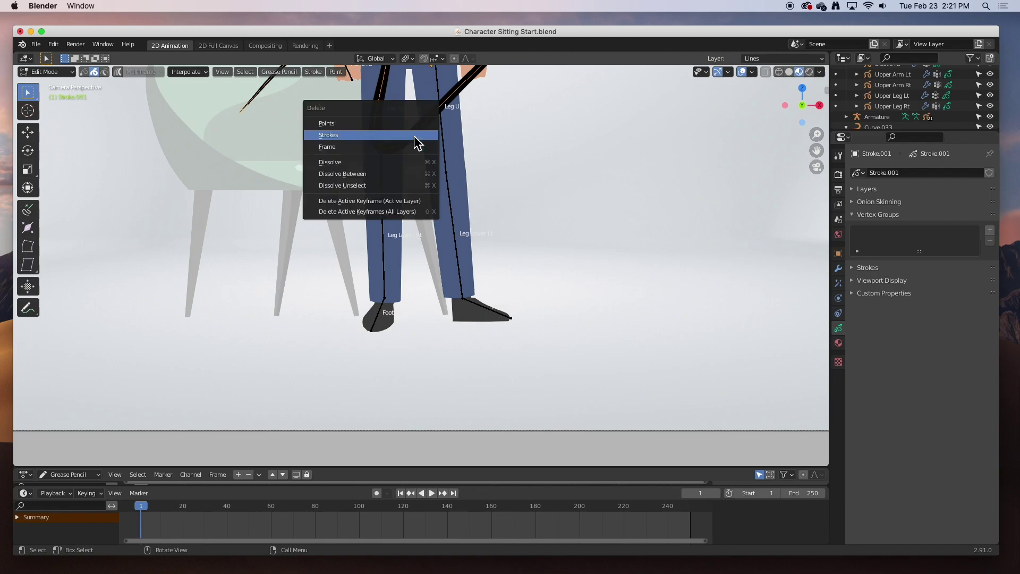
click(418, 136)
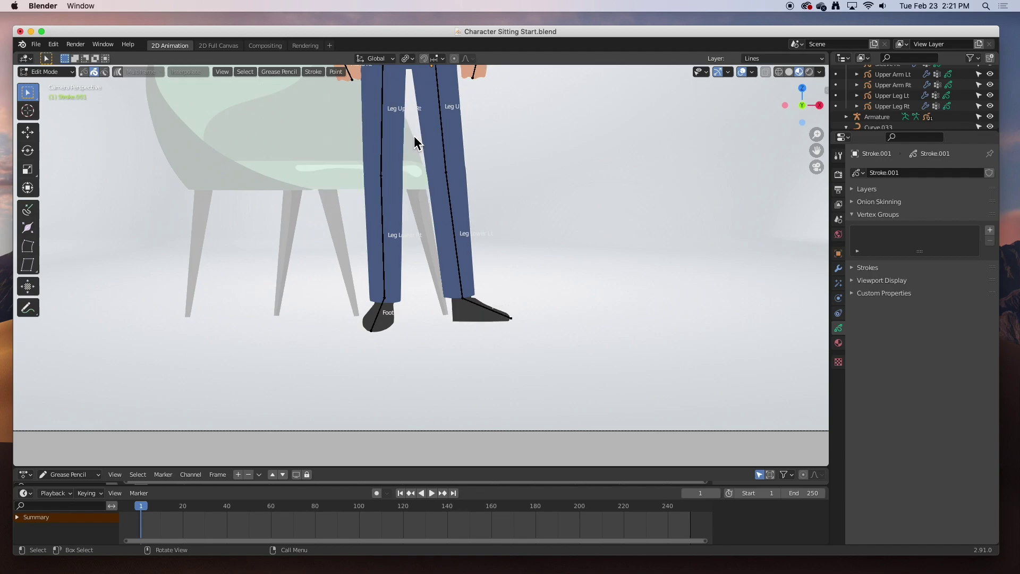
scroll(424, 229, up, 4)
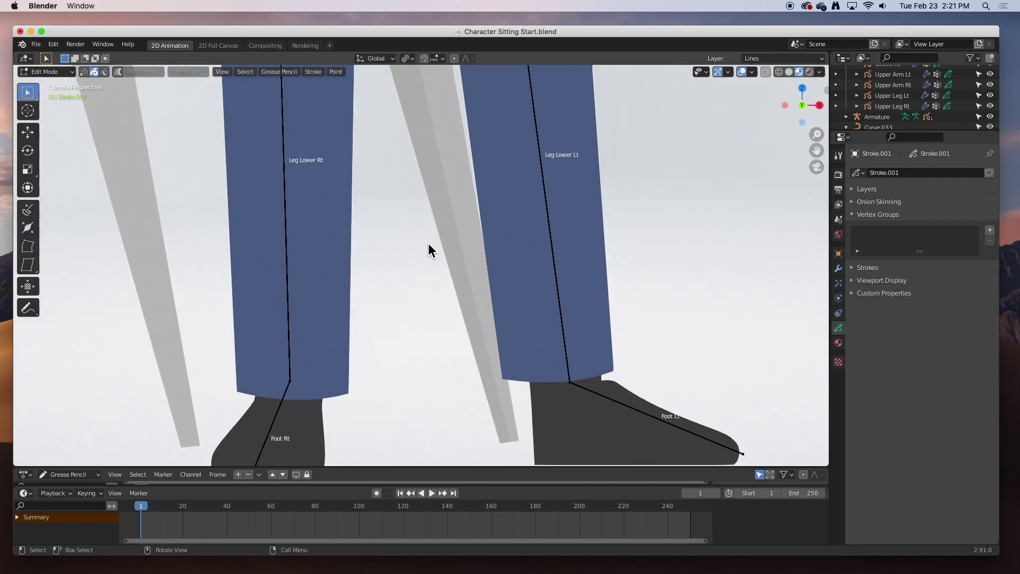
shift+middle_drag(468, 355, 433, 189)
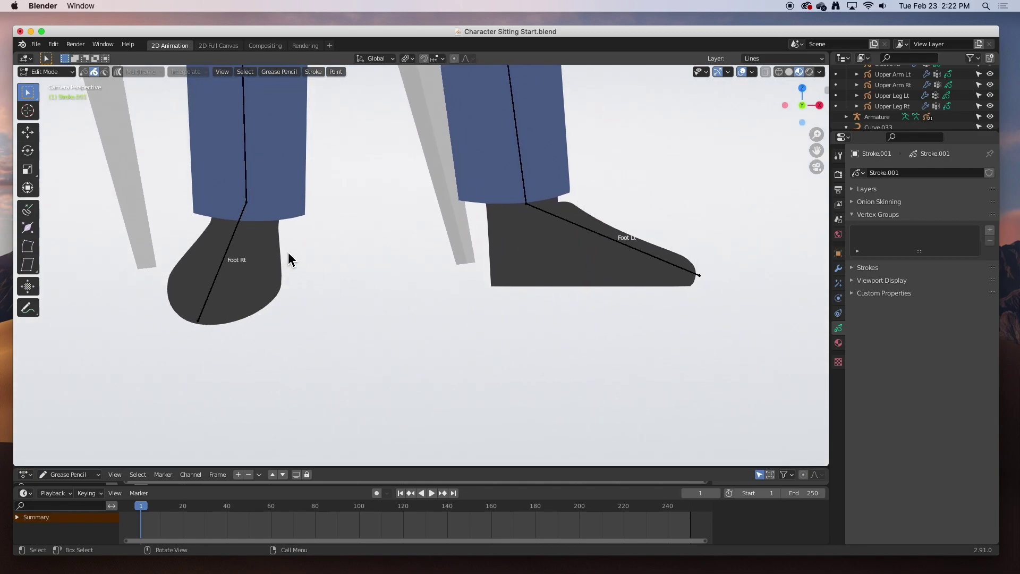
Enter Grease Pencil Draw mode with the Red material, undoing a trial stroke.
click(54, 73)
click(47, 119)
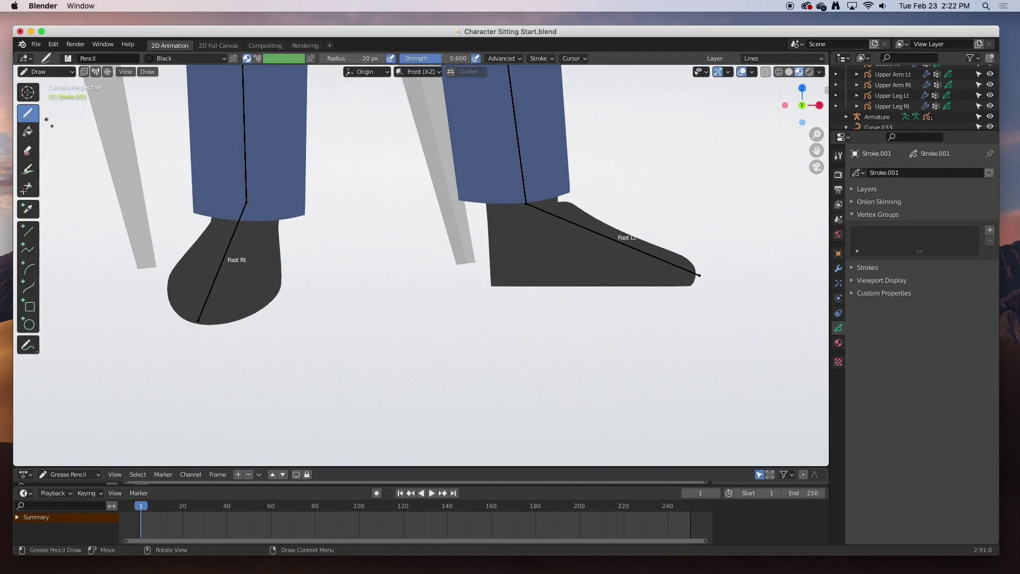
scroll(892, 88, down, 10)
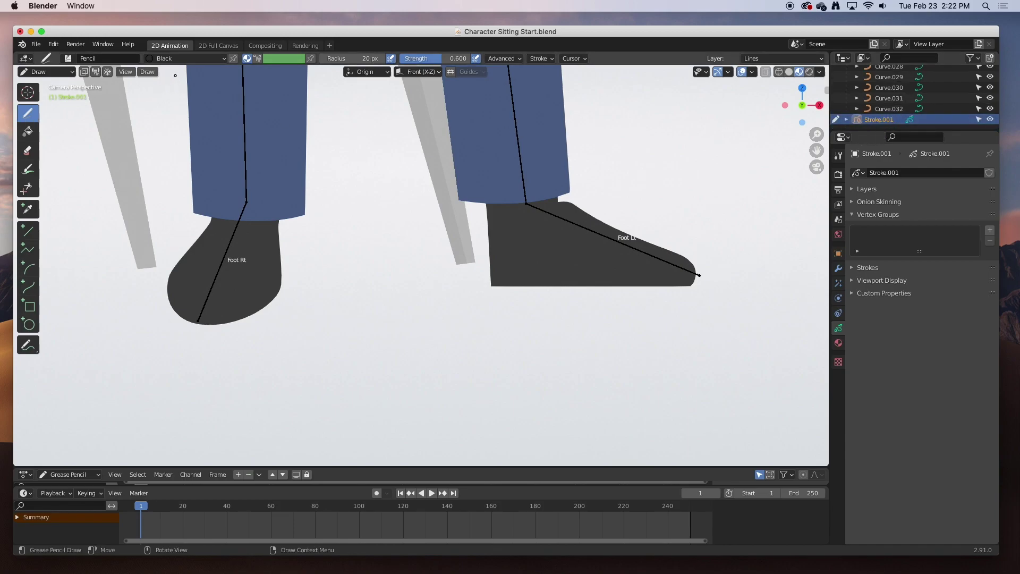
click(179, 59)
click(133, 103)
mouse_move(318, 235)
mouse_down()
mouse_move(359, 221)
mouse_move(402, 263)
mouse_up()
key(ctrl+z)
Set the brush Radius to 10 px and Strength to 1.0.
click(377, 59)
text(10)
key(Return)
drag(437, 58, 473, 58)
mouse_move(351, 209)
mouse_down()
mouse_move(394, 210)
mouse_move(418, 259)
mouse_up()
key(ctrl+z)
Trace red outlines around the left and right feet.
drag(588, 216, 678, 257)
drag(694, 293, 499, 293)
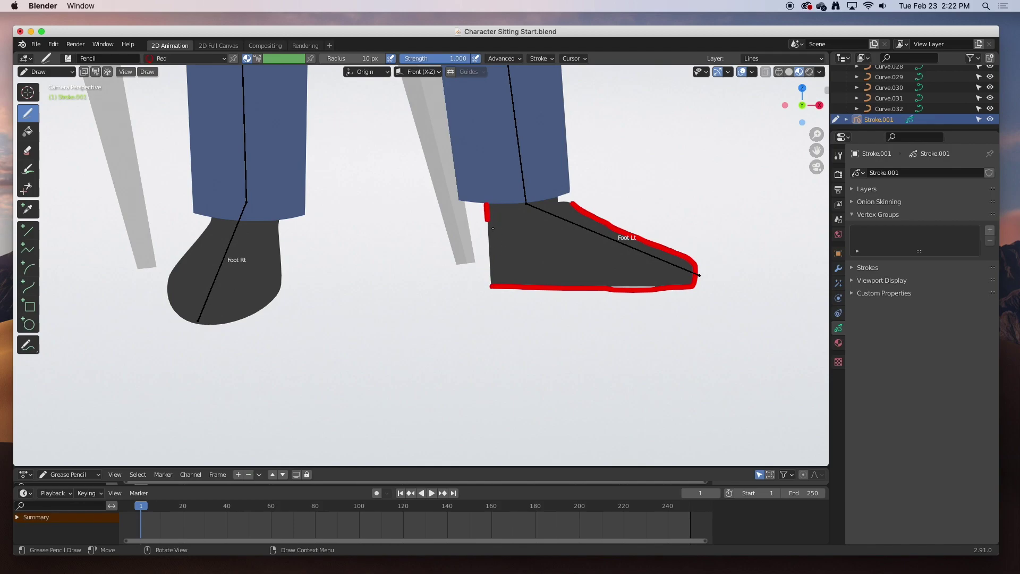
drag(493, 230, 495, 256)
drag(204, 327, 203, 329)
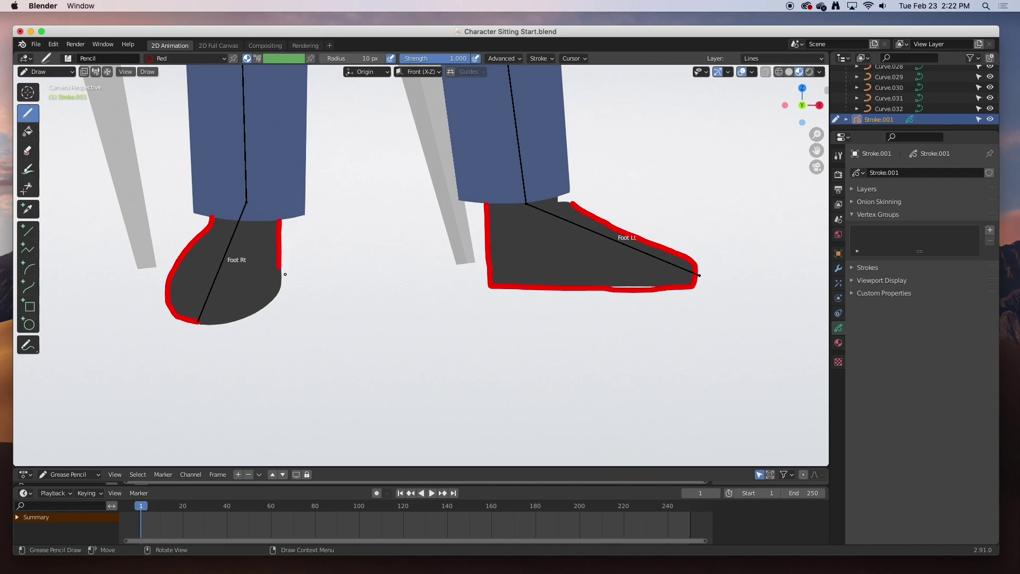
drag(285, 274, 286, 293)
scroll(300, 284, down, 6)
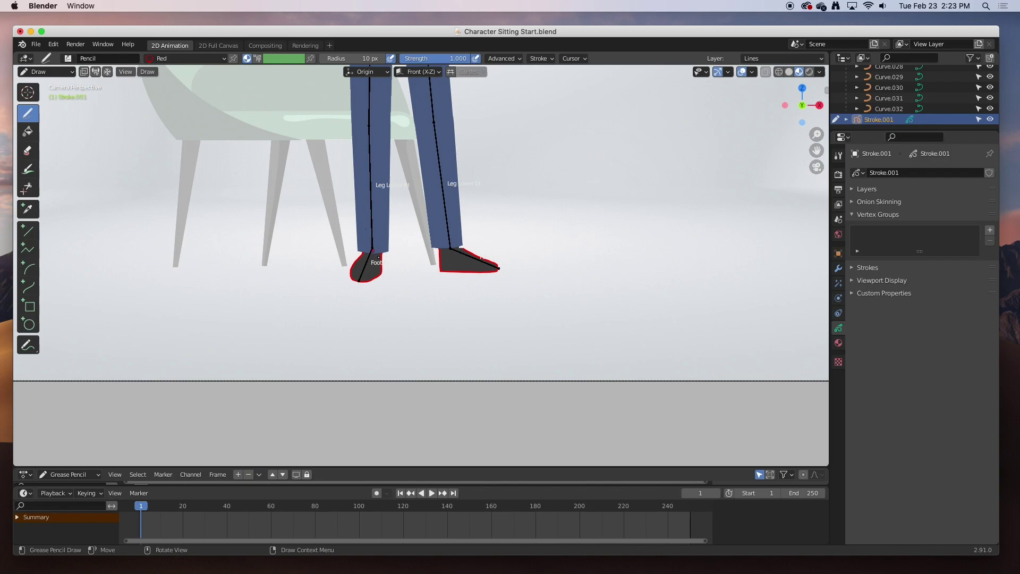
Return to Object Mode, select the character's armature and put it in Pose Mode.
scroll(383, 261, down, 2)
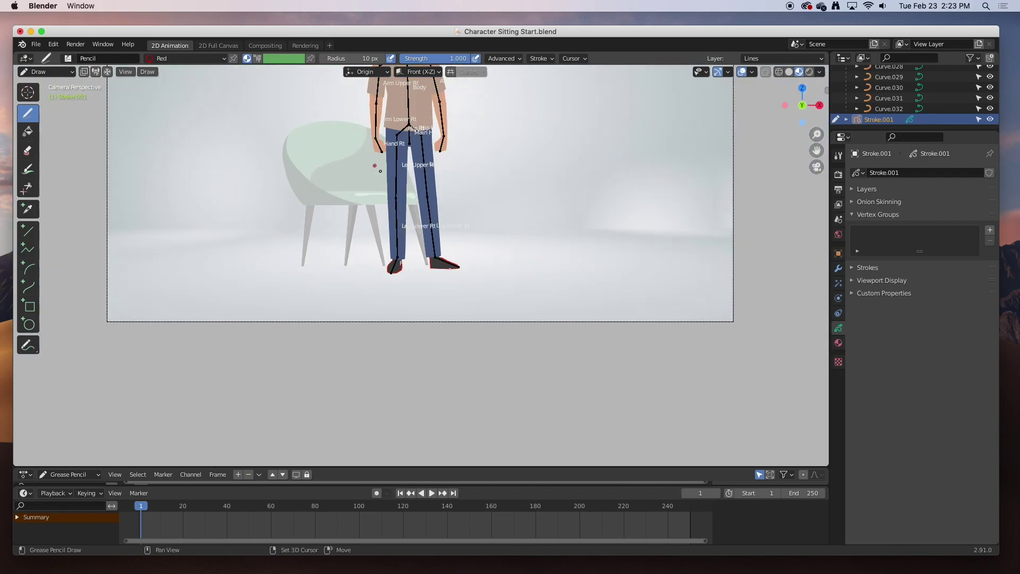
shift+scroll(381, 170, up, 5)
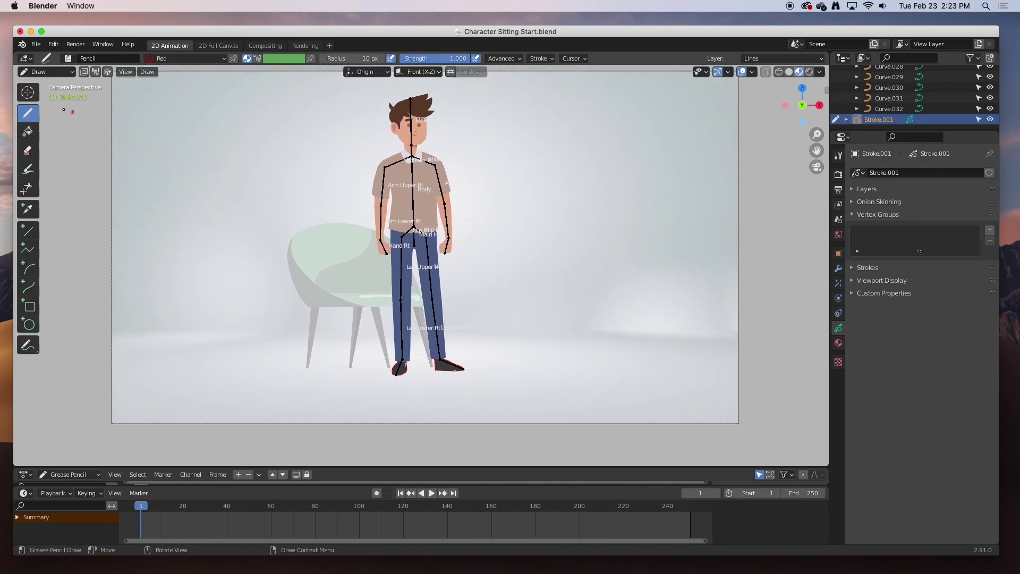
click(49, 72)
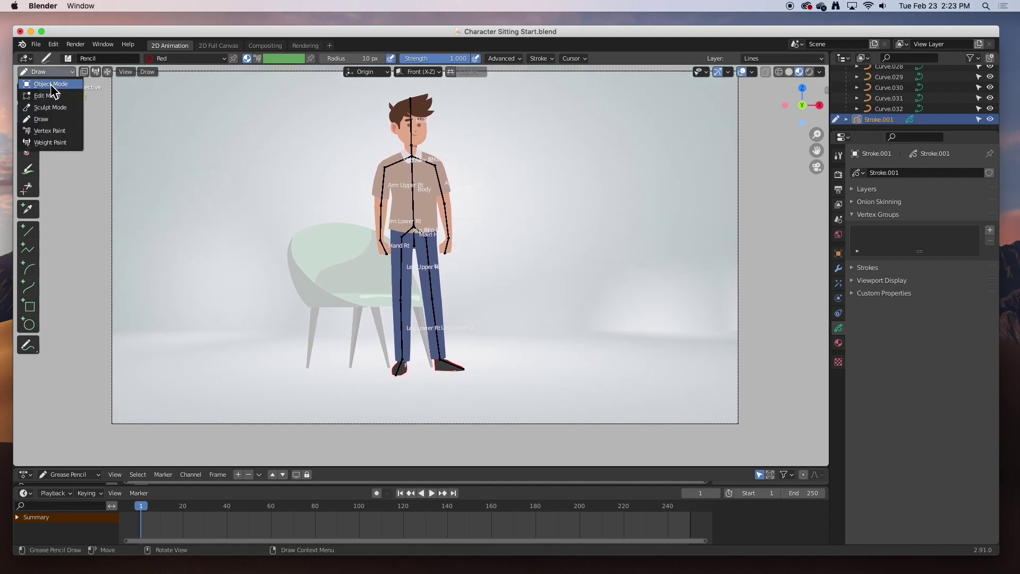
click(51, 84)
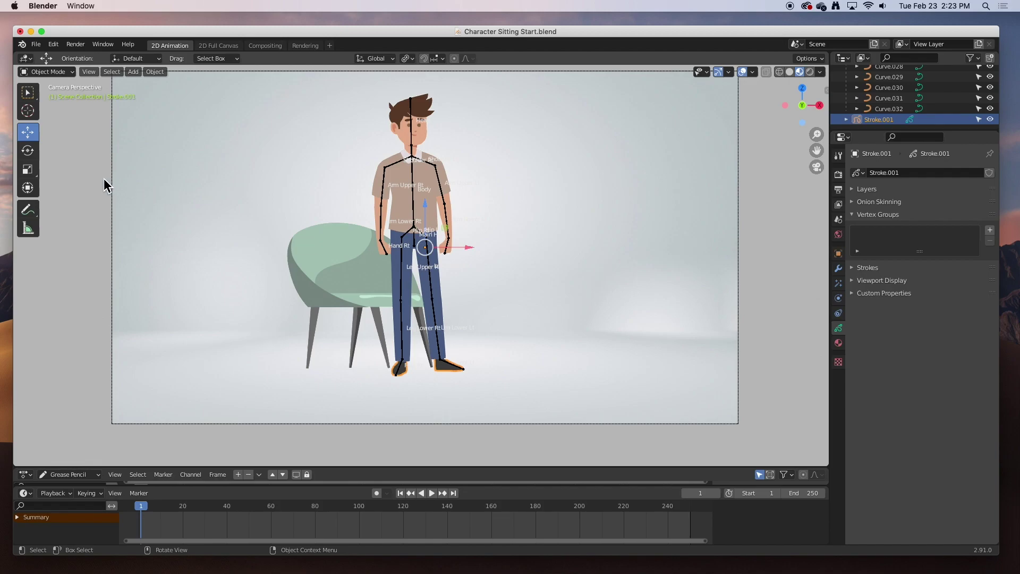
click(159, 221)
click(415, 212)
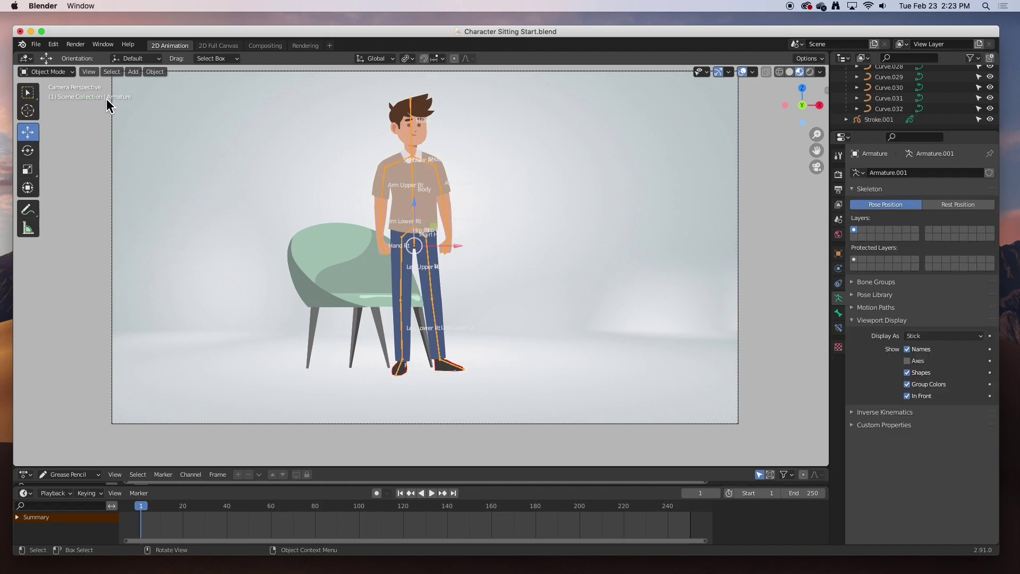
click(47, 72)
click(48, 108)
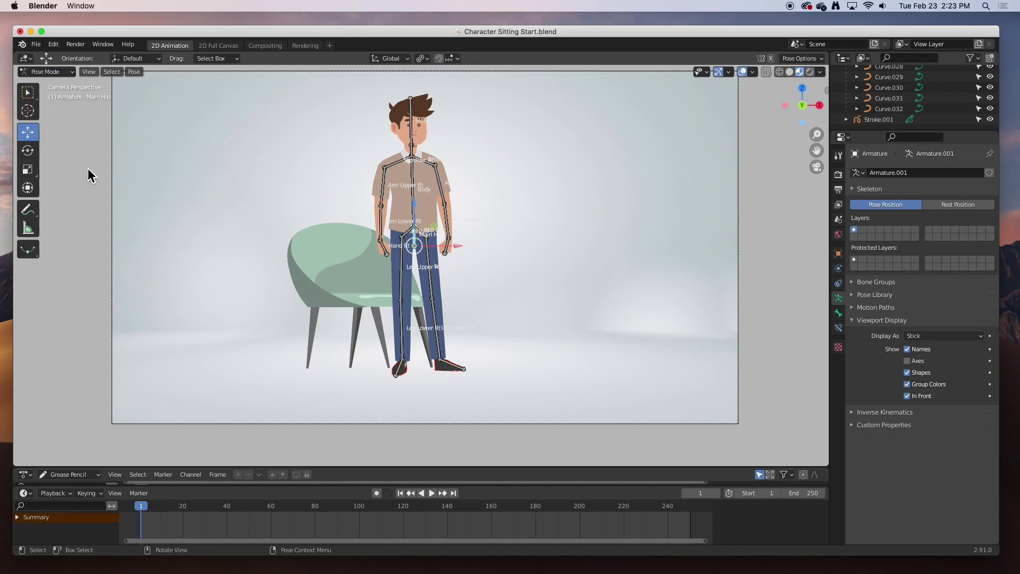
Enlarge the timeline area and set the animation end frame to 25.
scroll(423, 272, up, 4)
scroll(422, 273, down, 3)
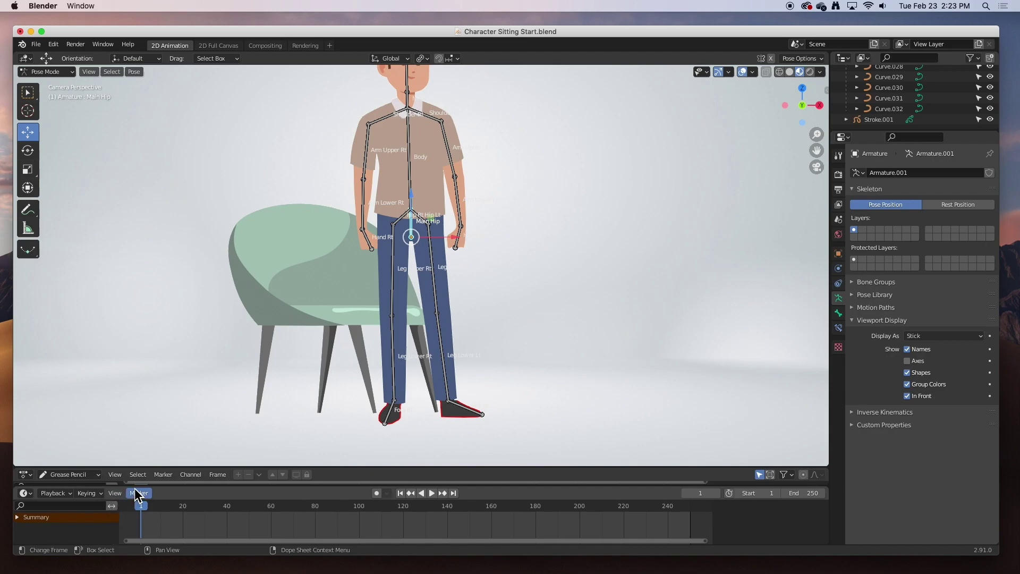
drag(137, 490, 138, 486)
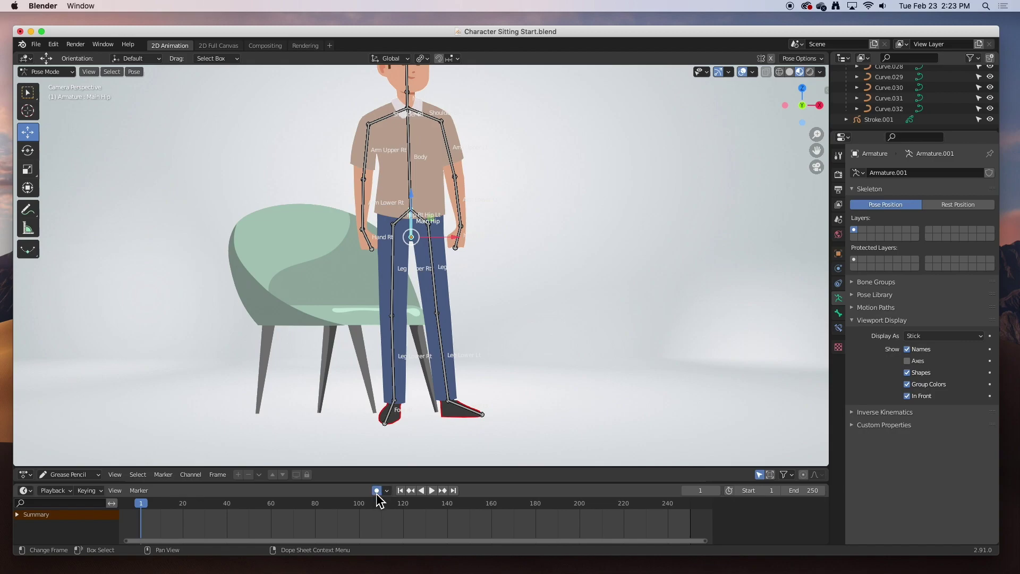
scroll(550, 246, up, 2)
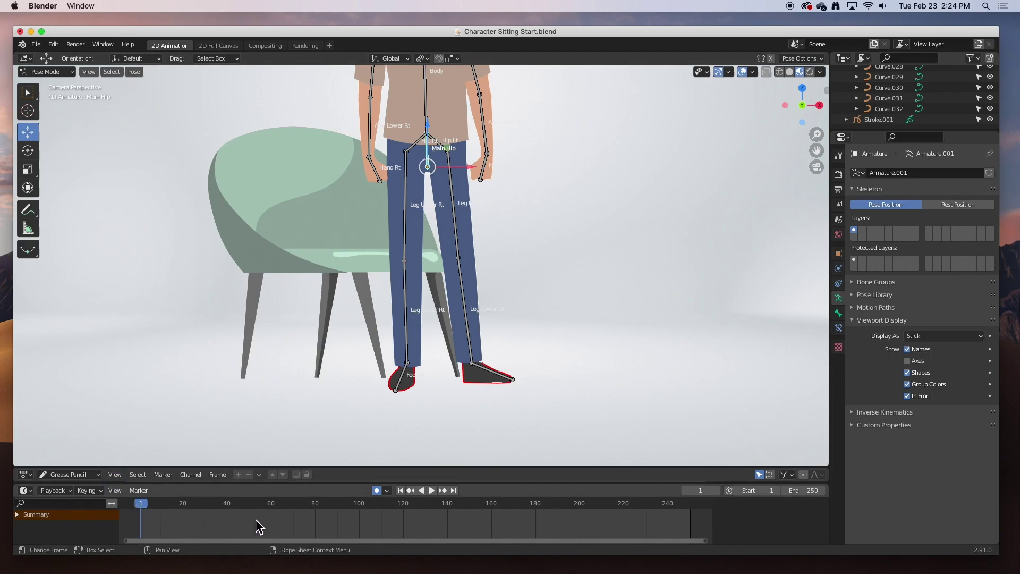
click(821, 491)
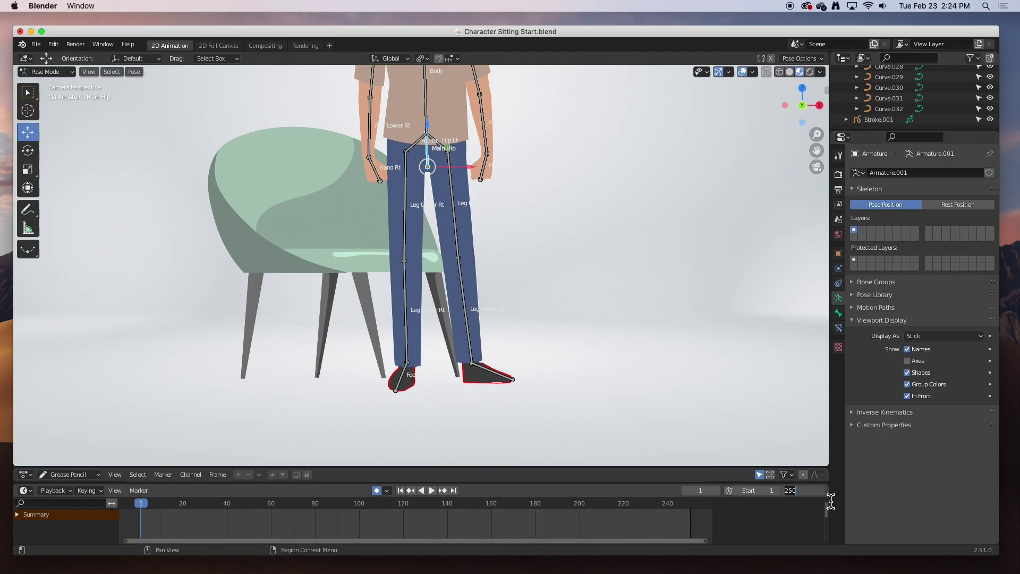
text(25)
key(Return)
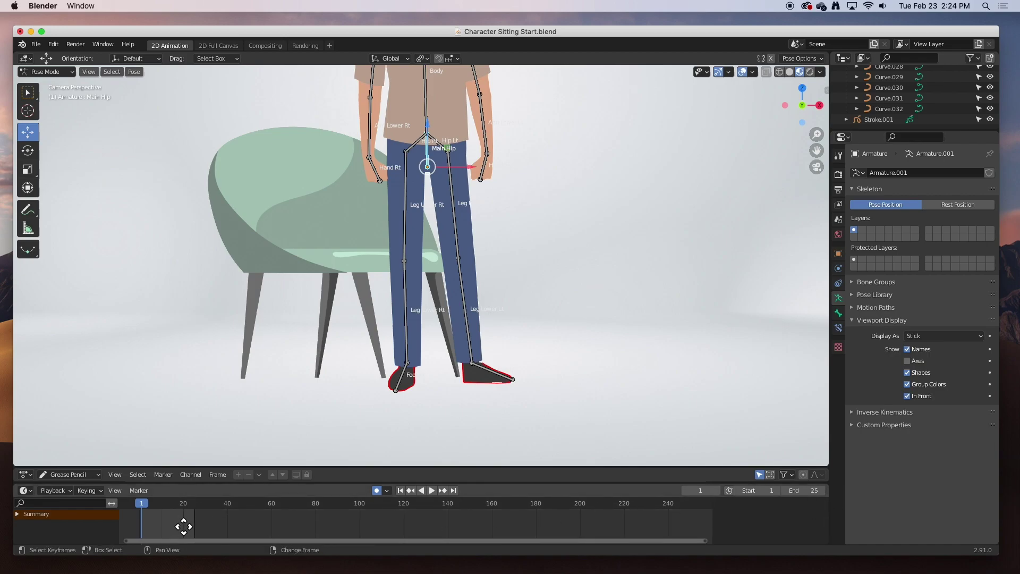
Zoom and pan the timeline to show roughly frames -4 to 34.
middle_drag(183, 526, 417, 525)
scroll(404, 526, up, 2)
scroll(403, 527, up, 6)
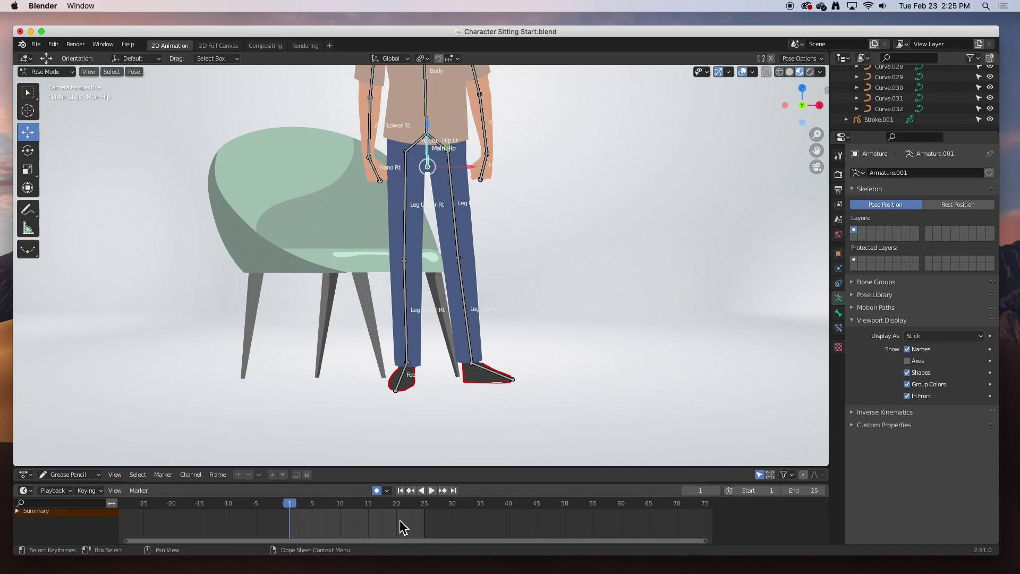
middle_drag(377, 527, 474, 529)
scroll(460, 528, up, 1)
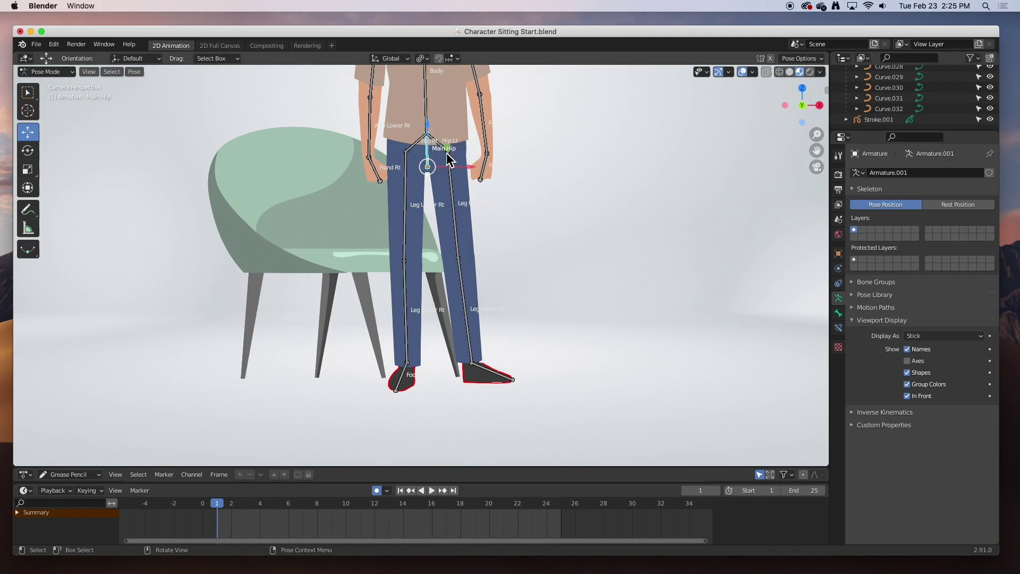
Insert a Location & Rotation keyframe on Main Hip at frame 1.
drag(428, 165, 432, 169)
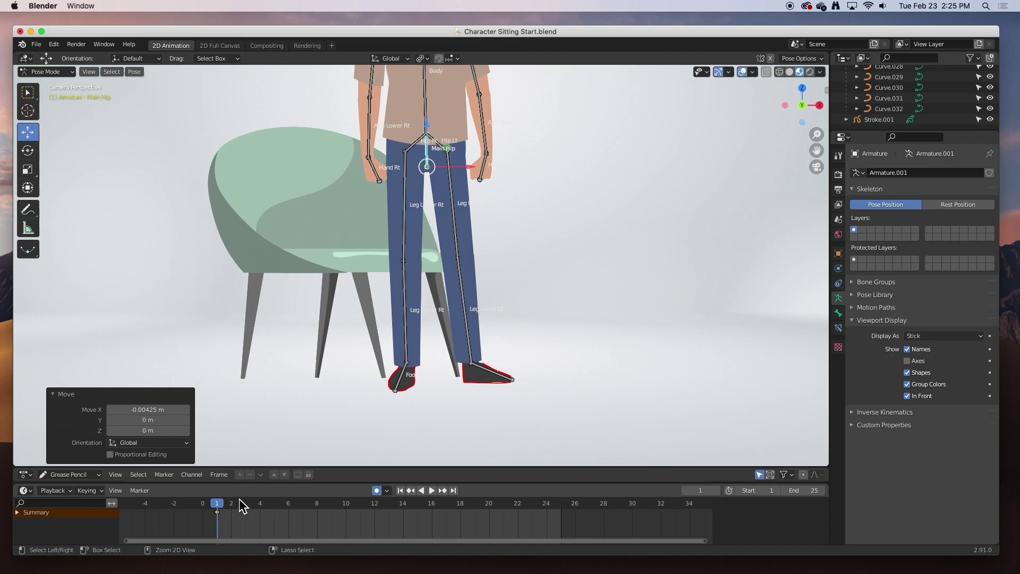
key(ctrl+z)
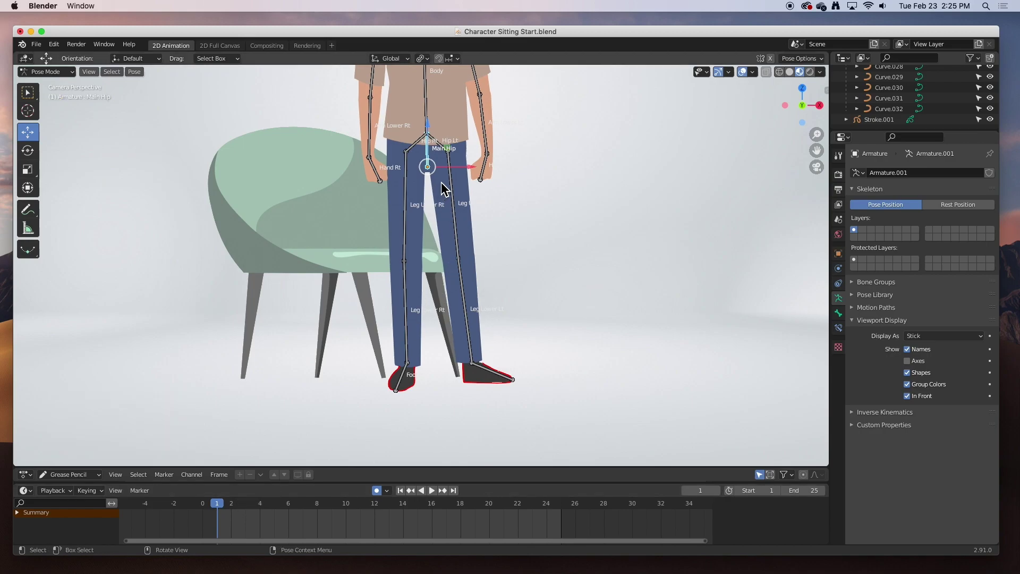
key(i)
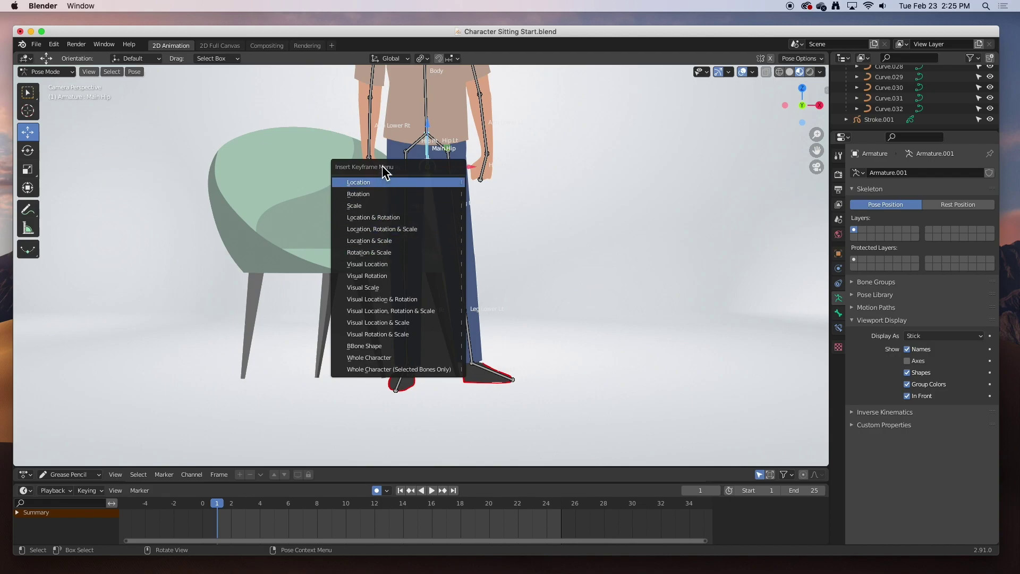
click(362, 219)
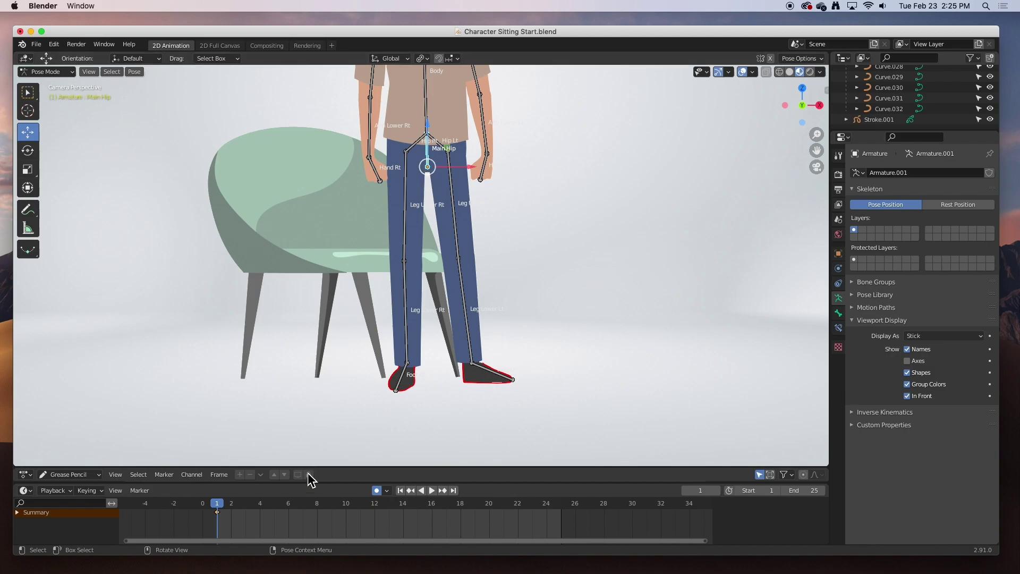
At frame 20, move Main Hip down-left onto the chair seat, then select Leg Upper Lt.
key(space)
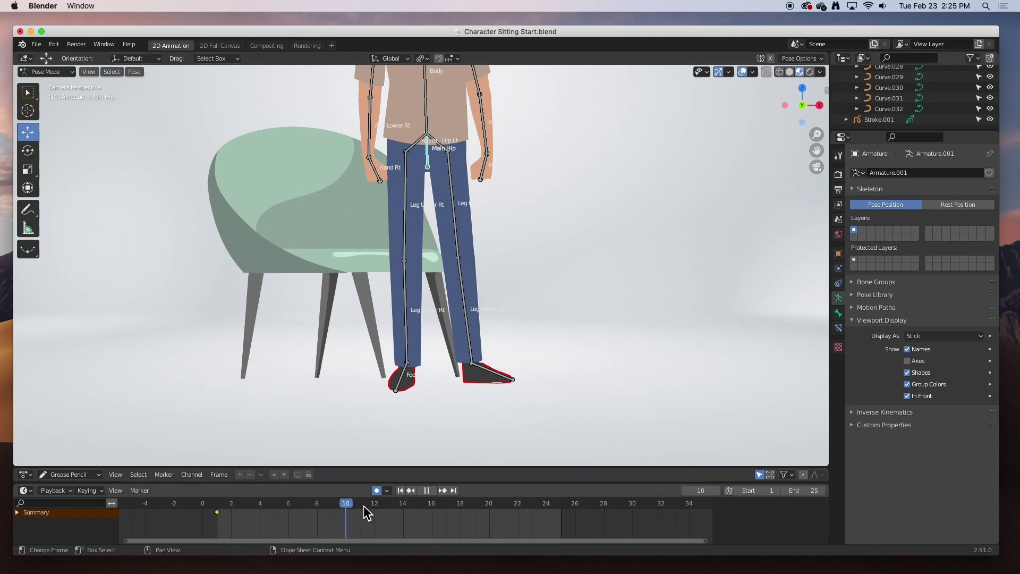
key(space)
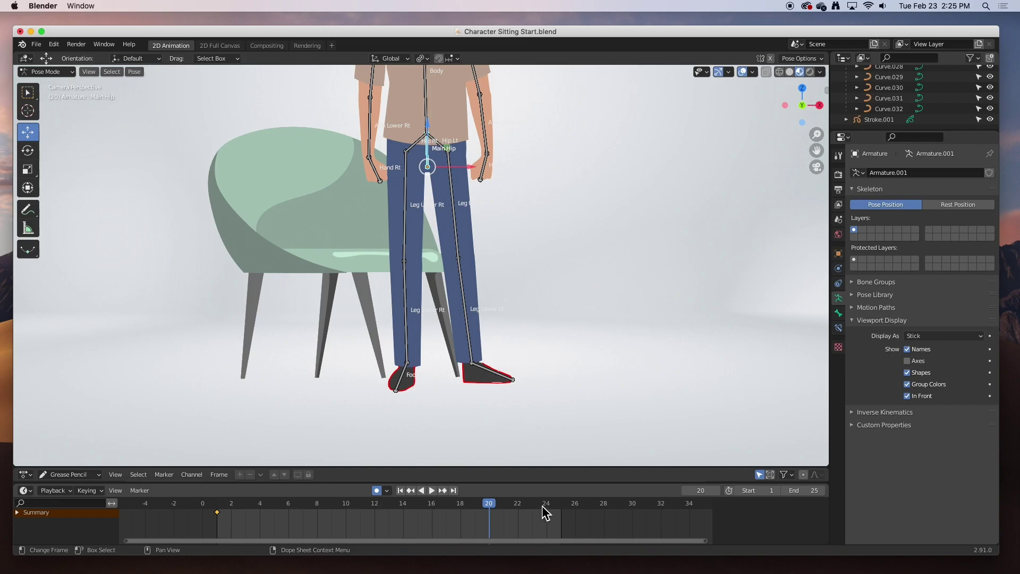
drag(431, 165, 344, 248)
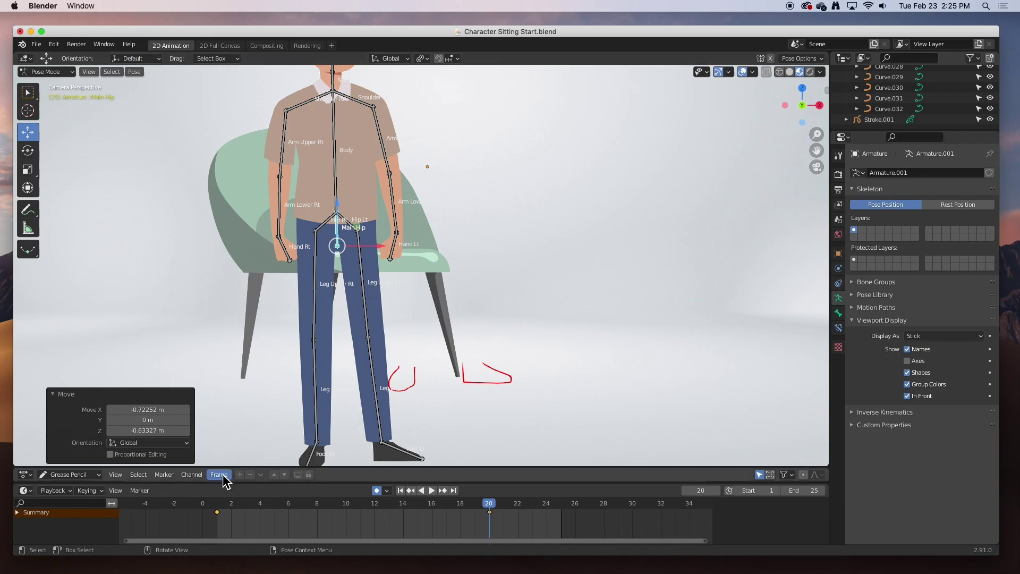
click(363, 265)
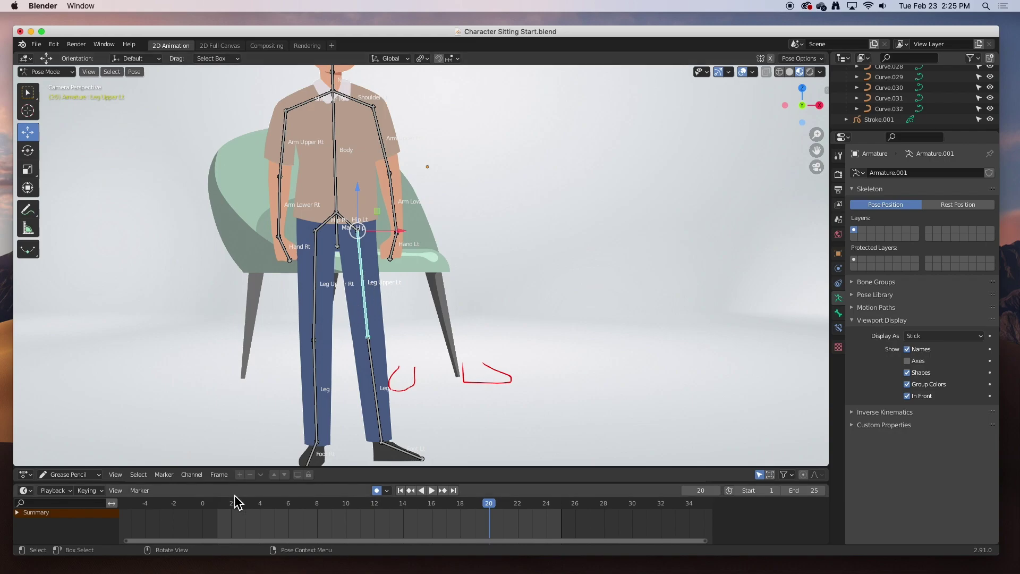
Key Leg Upper Lt's Location, Rotation & Scale at frame 1.
key(space)
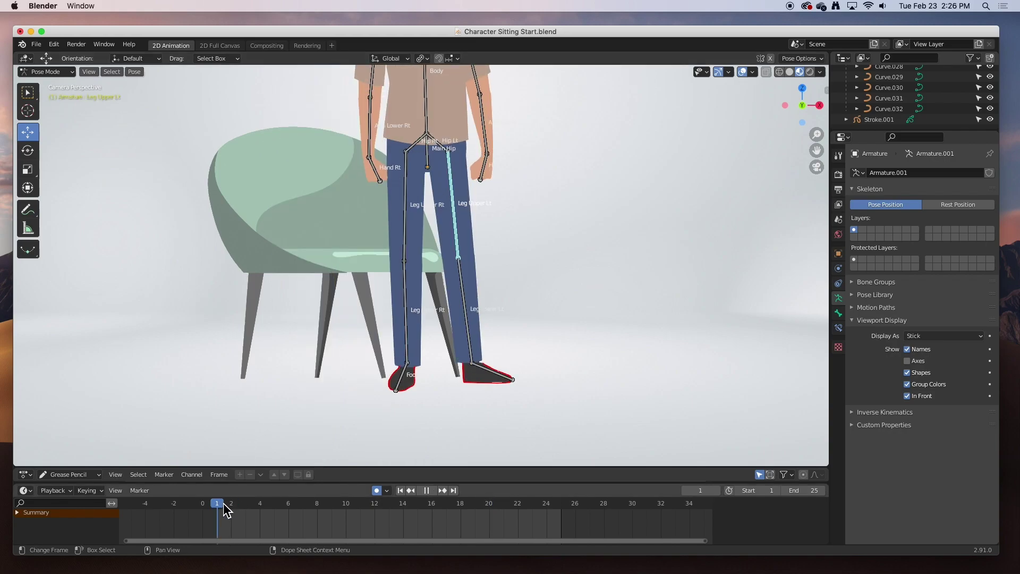
key(space)
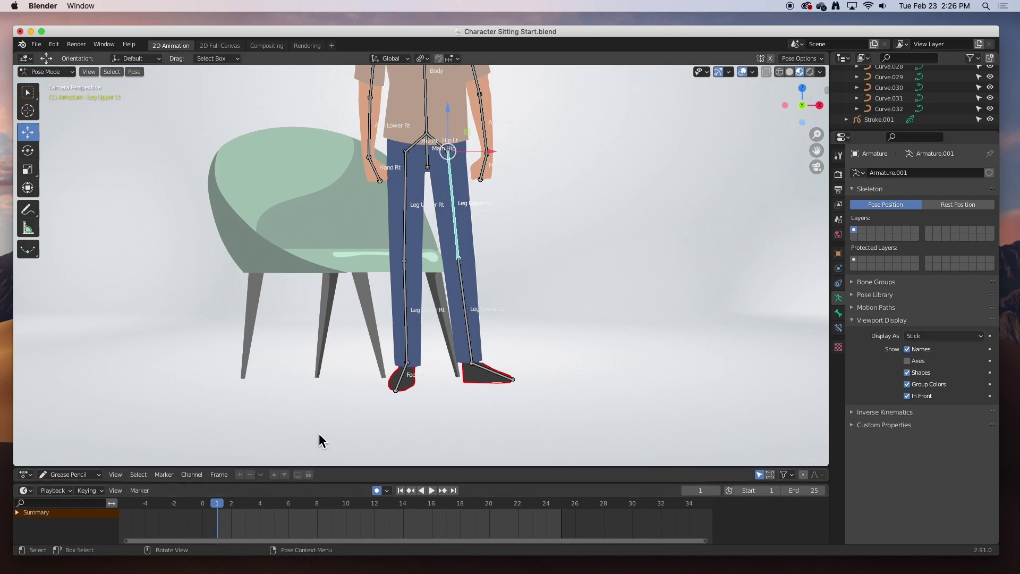
key(k)
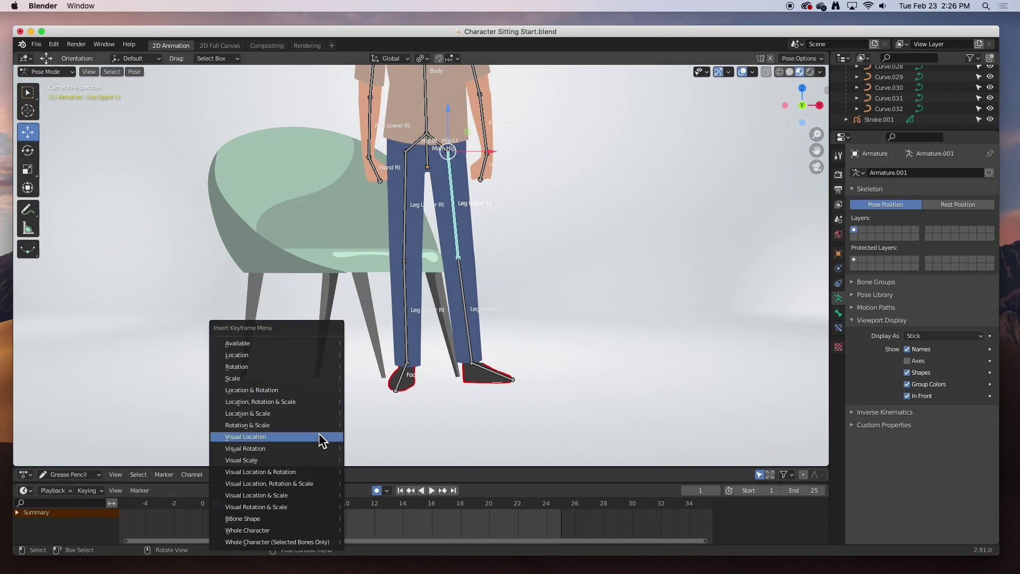
click(262, 402)
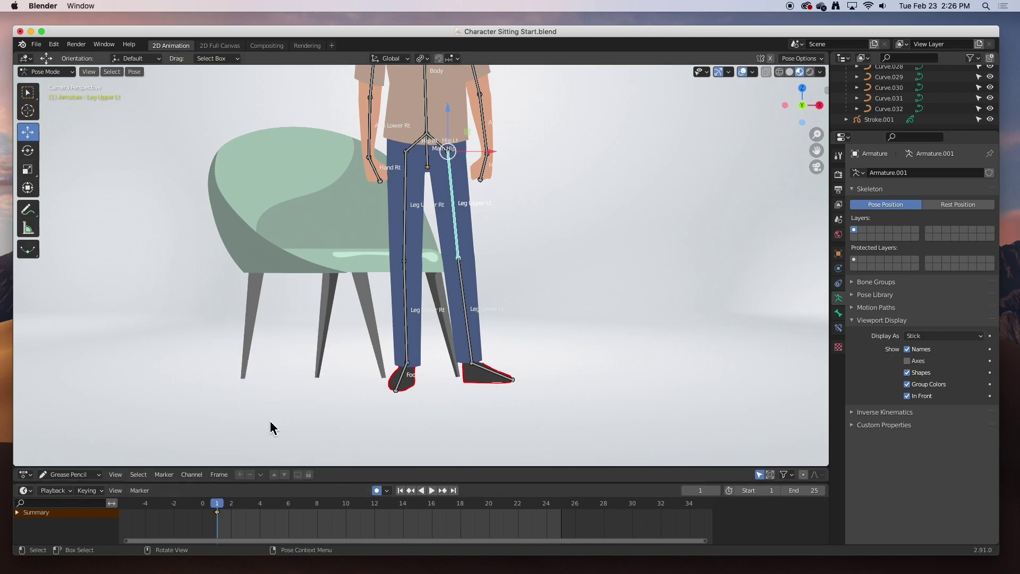
At frame 20, rotate Leg Upper Lt about -75° to horizontal, then return to frame 1.
key(space)
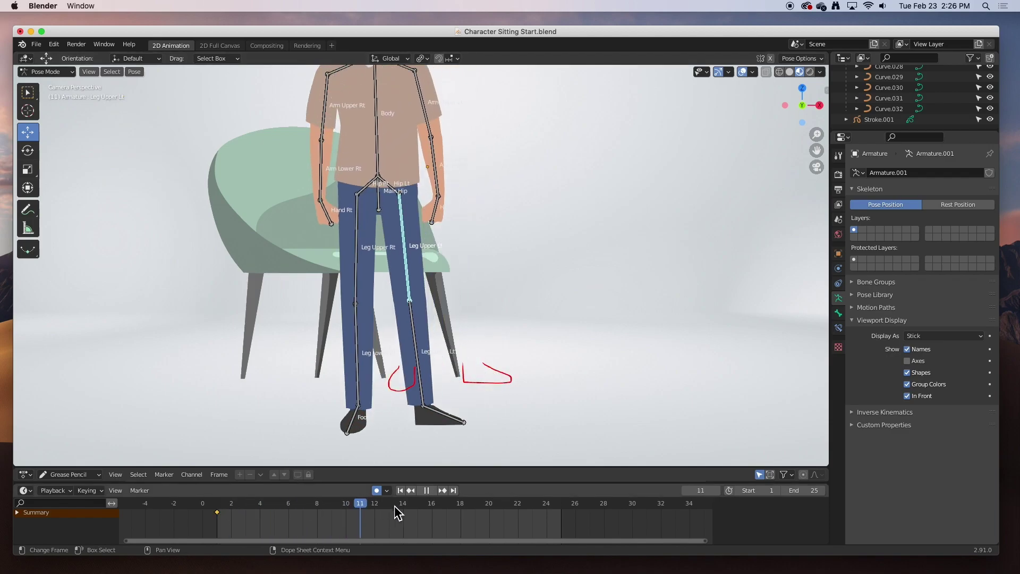
key(space)
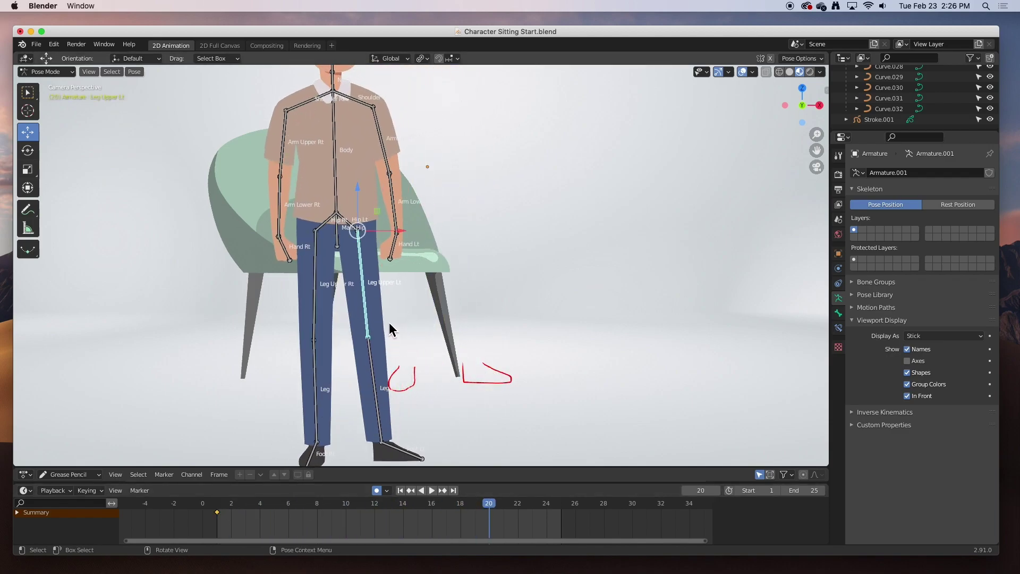
click(28, 150)
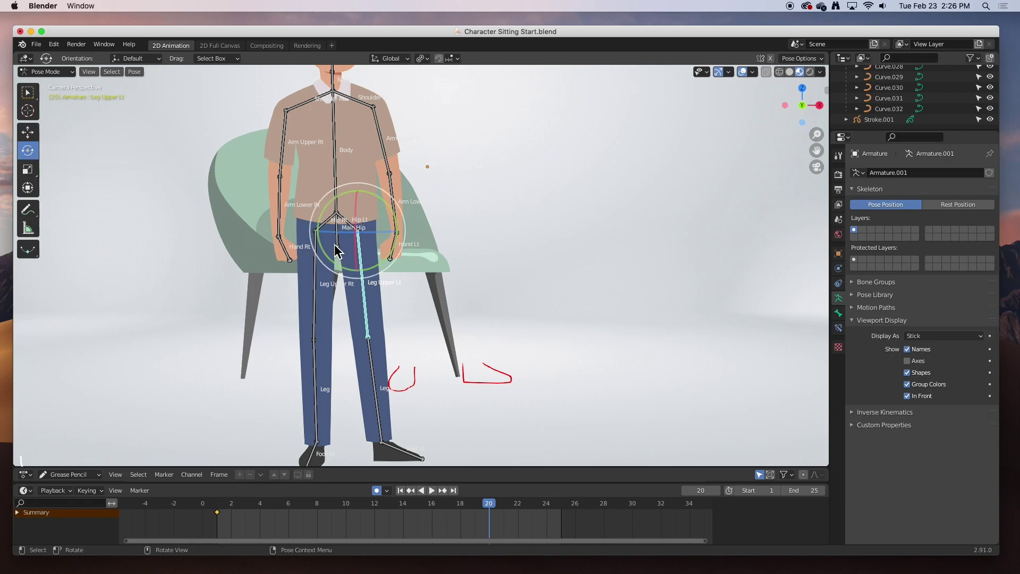
drag(372, 269, 423, 222)
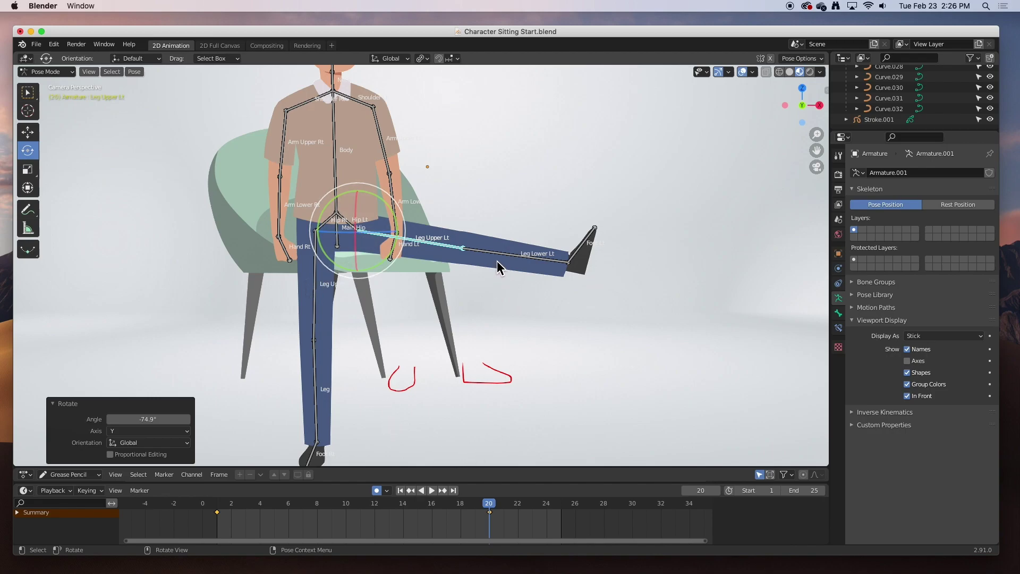
click(403, 491)
click(468, 307)
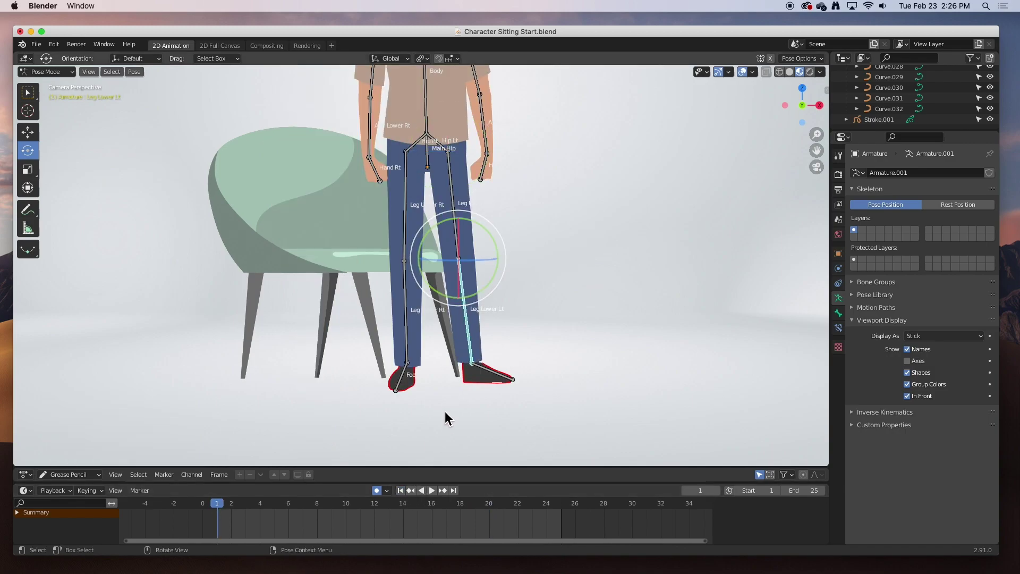
Key Leg Lower Lt's location and rotation at frame 1, then bend the knee down at frame 20.
key(i)
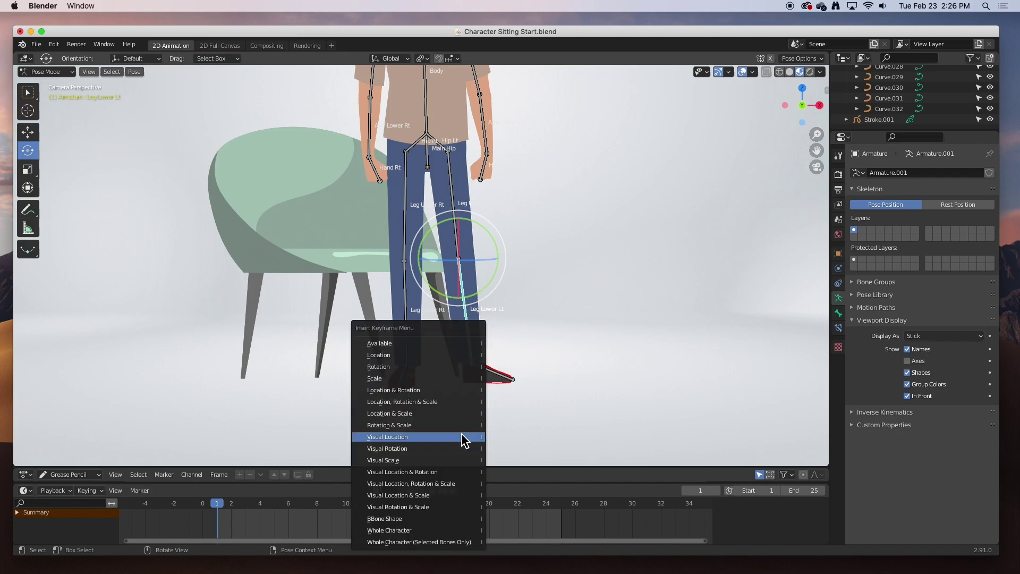
click(403, 390)
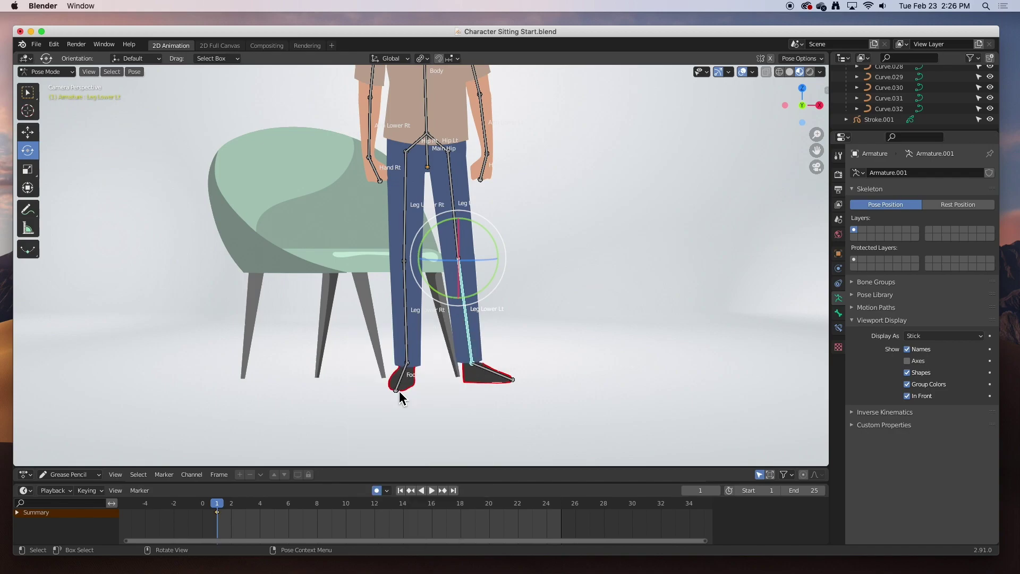
drag(217, 513, 489, 524)
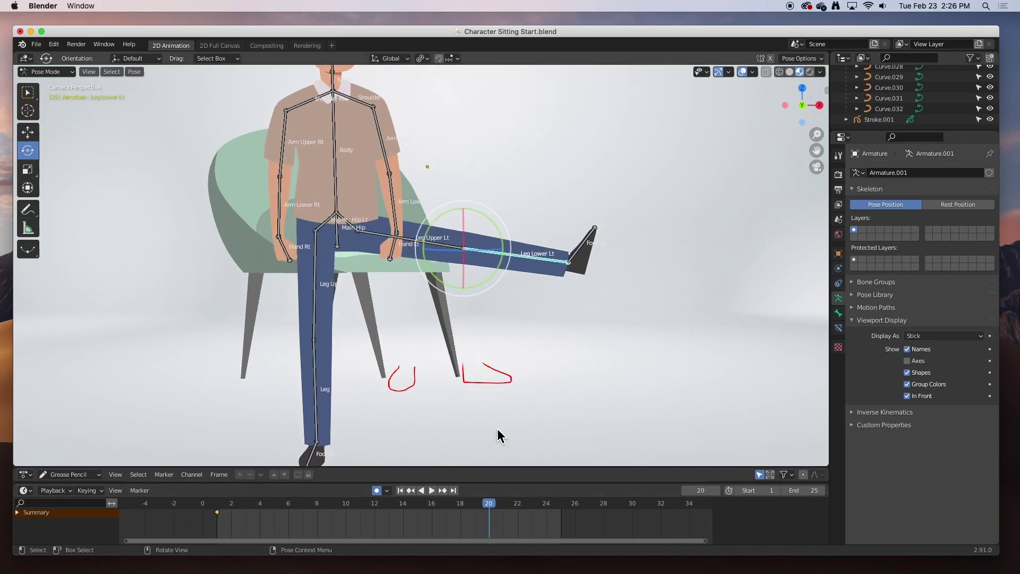
drag(503, 240, 492, 309)
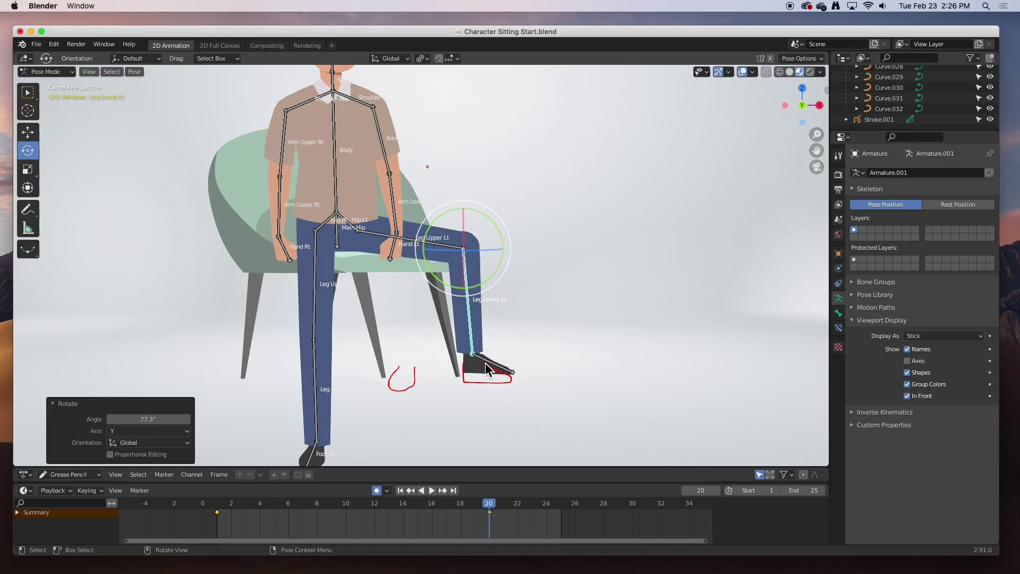
Tilt the left upper leg and rotate the lower leg -5.26° so the shoe sits in its outline.
click(415, 242)
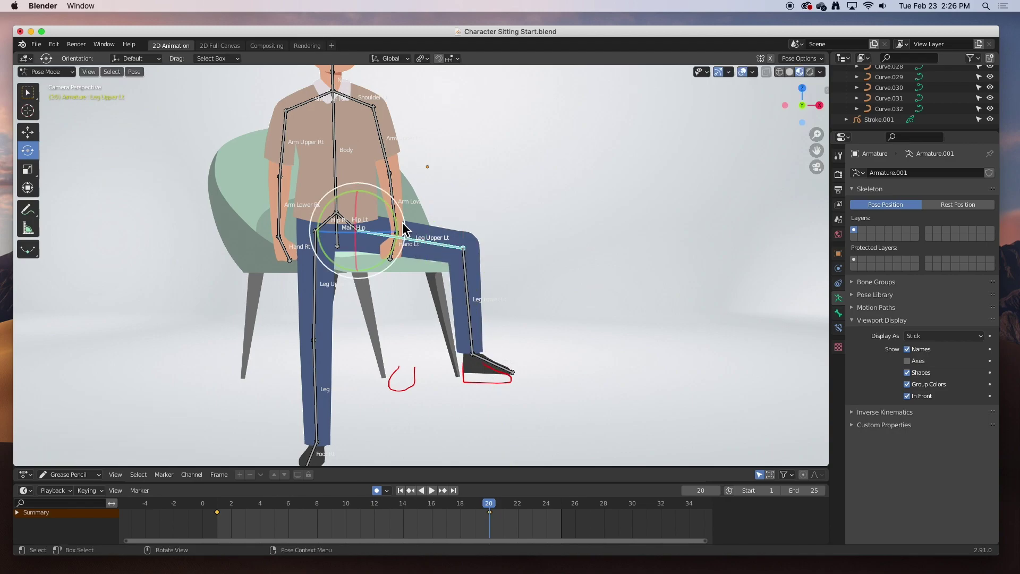
drag(399, 227, 402, 254)
click(462, 274)
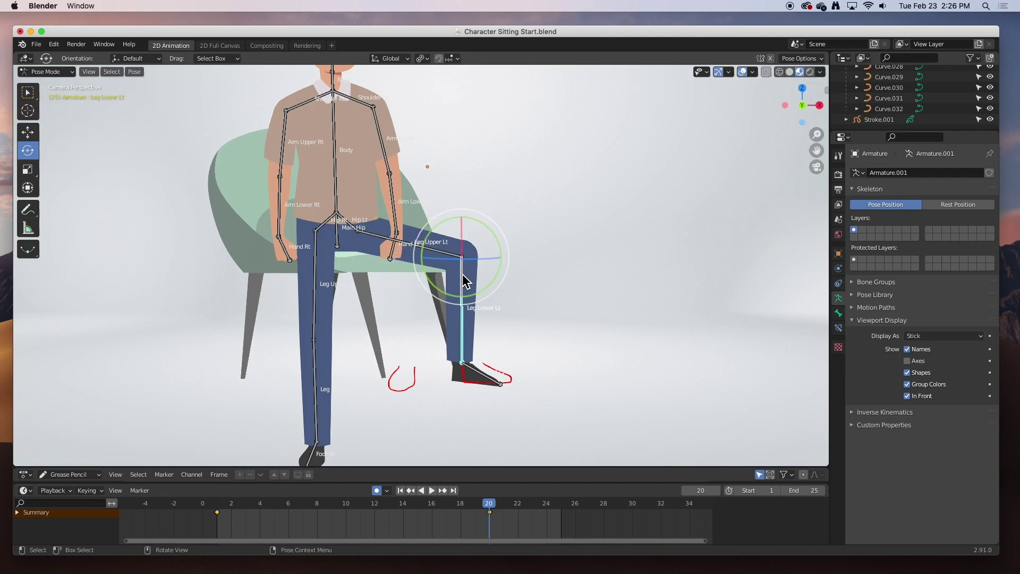
drag(500, 254, 502, 245)
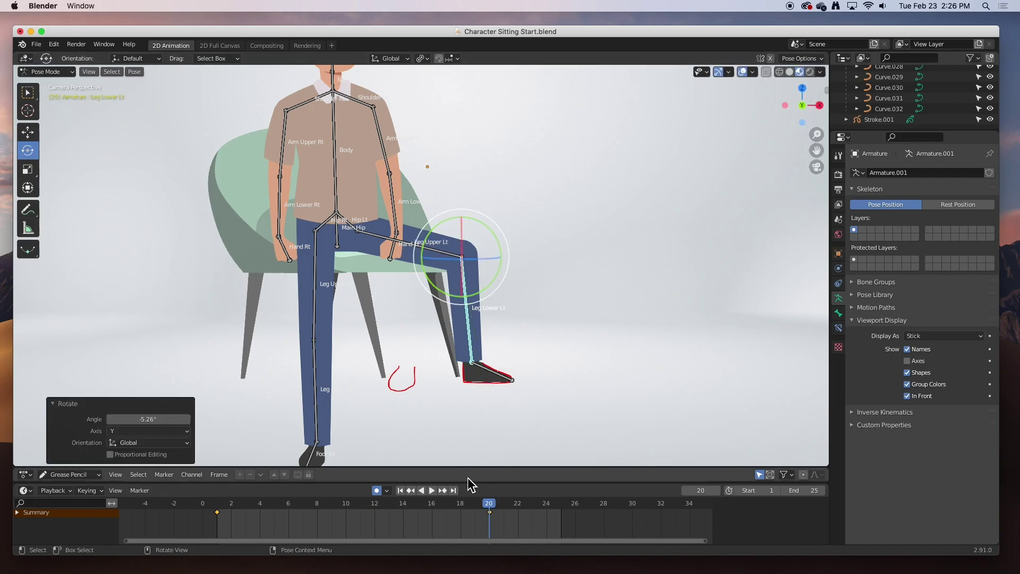
Play the animation, stop it, and return to frame 1.
click(432, 492)
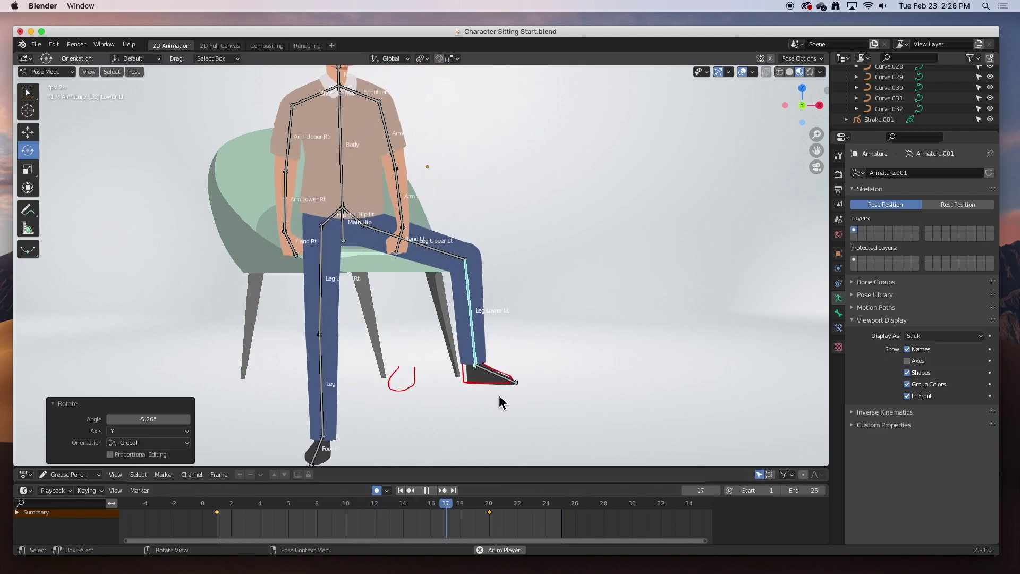
key(i)
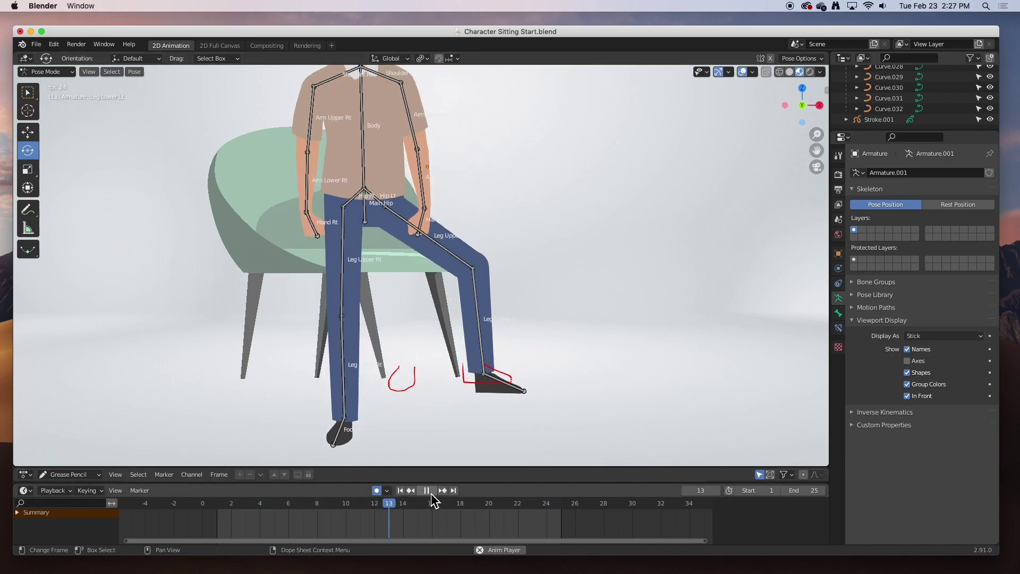
click(426, 490)
click(401, 491)
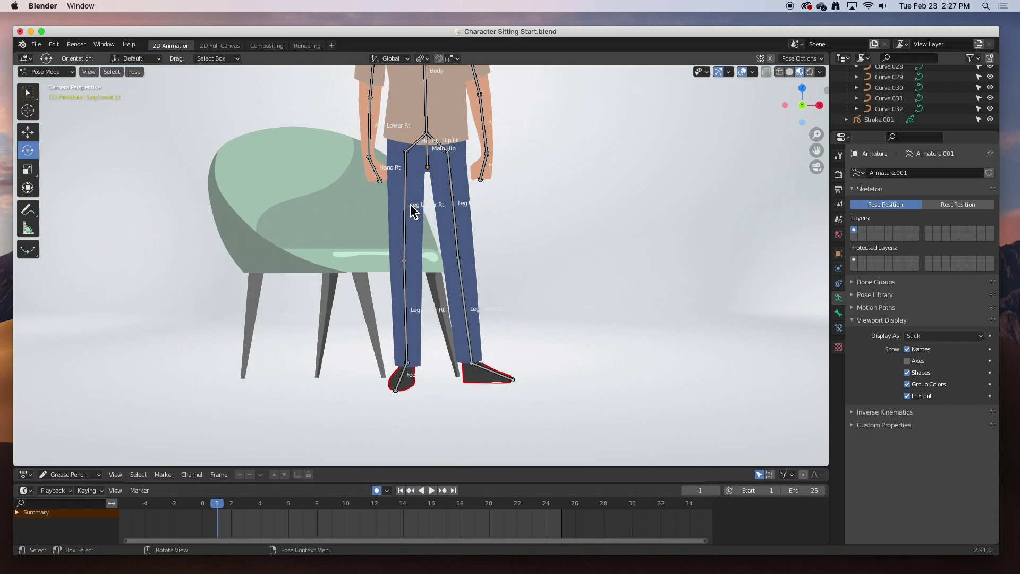
Keyframe both right leg bones at frame 1 and move to frame 20.
click(409, 211)
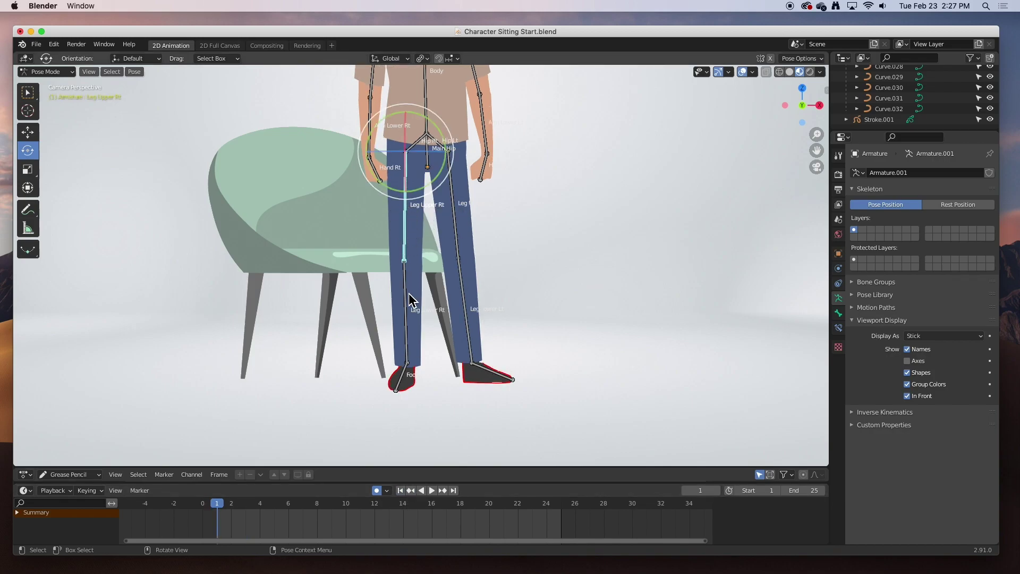
shift+click(409, 323)
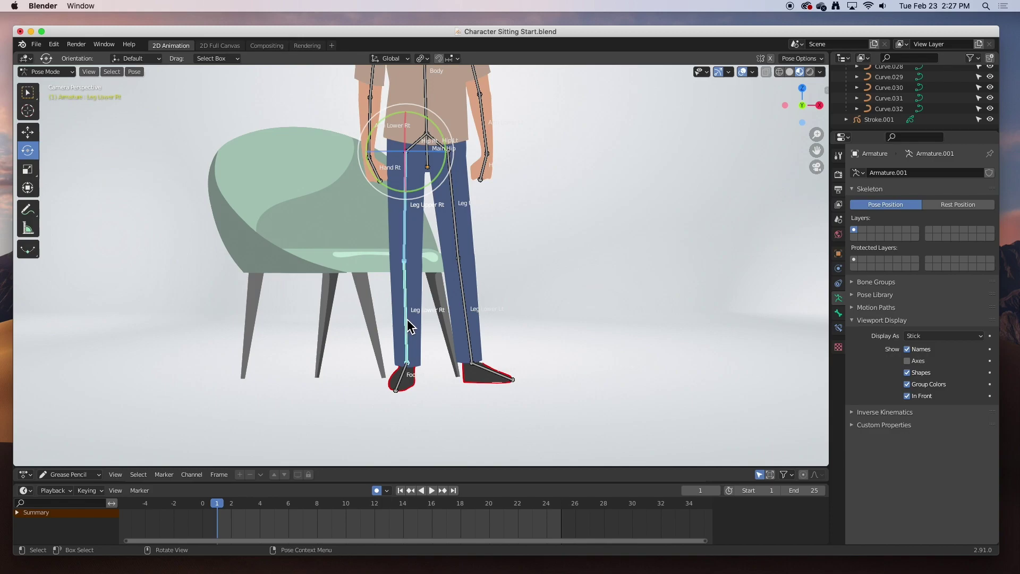
key(i)
click(387, 319)
key(space)
drag(338, 506, 489, 513)
key(space)
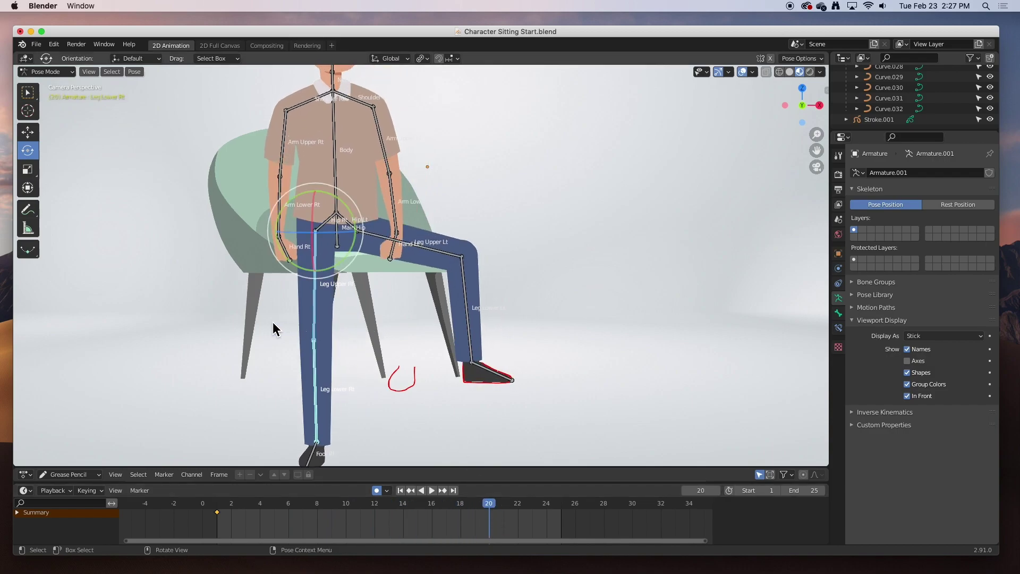
Rotate the right thigh toward sitting and swing the right shin down toward the floor.
click(319, 291)
drag(344, 257, 420, 193)
click(460, 290)
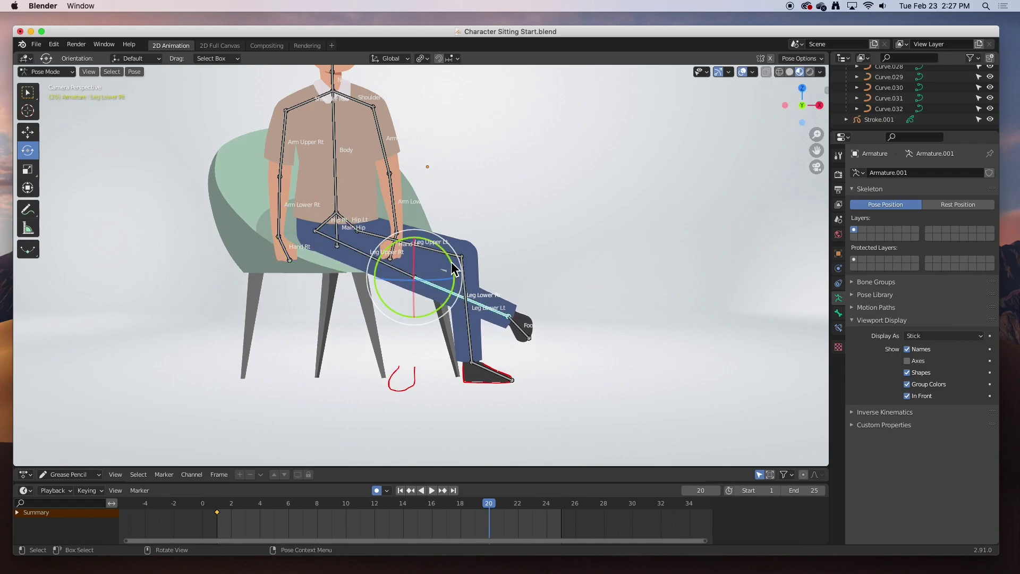
drag(455, 268, 438, 306)
Refine the right leg to upper -8.14° and lower 11.3° so the shoe rests in its outline.
click(412, 273)
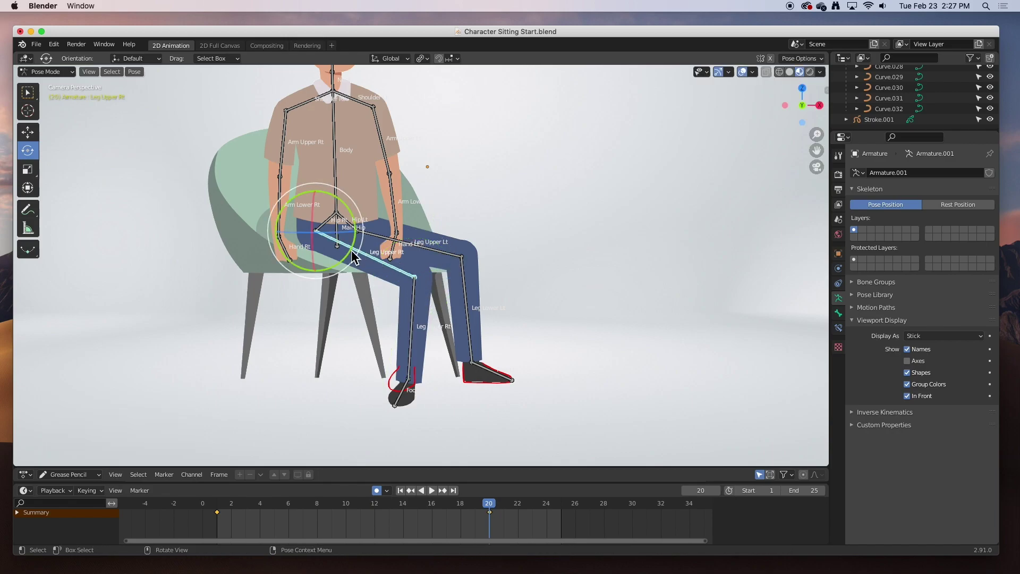
drag(355, 258, 359, 249)
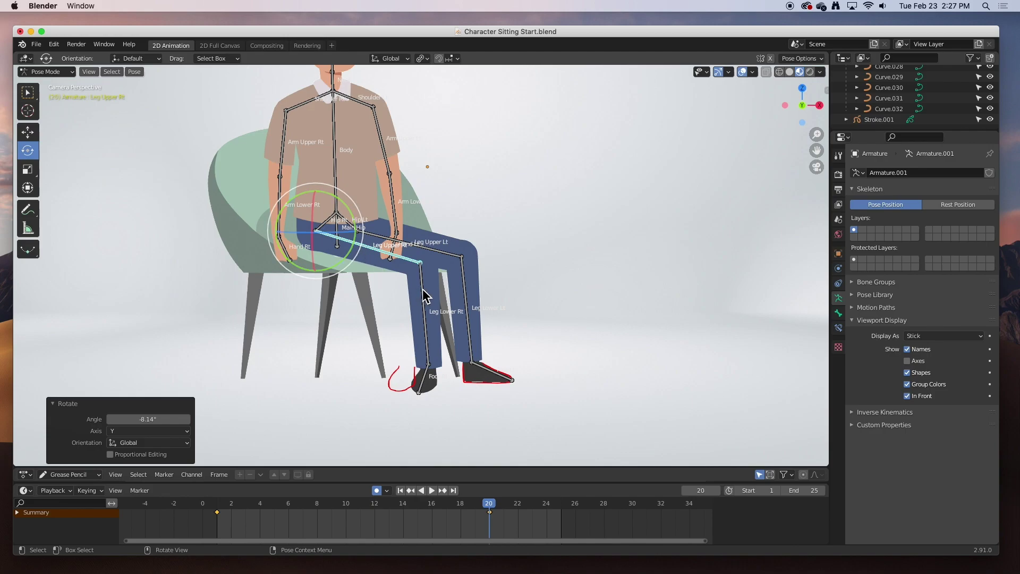
click(423, 289)
drag(449, 293, 446, 294)
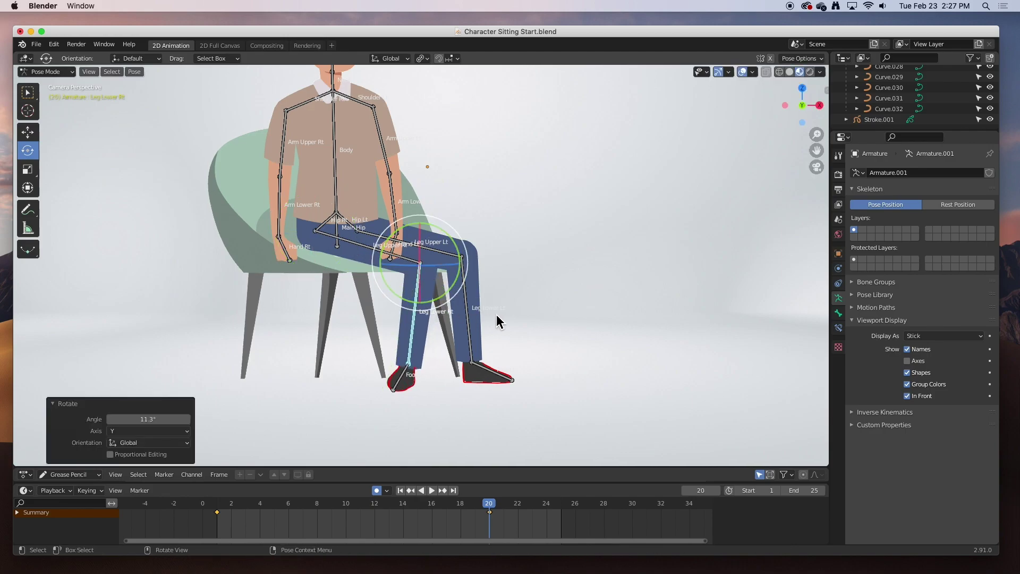
click(524, 299)
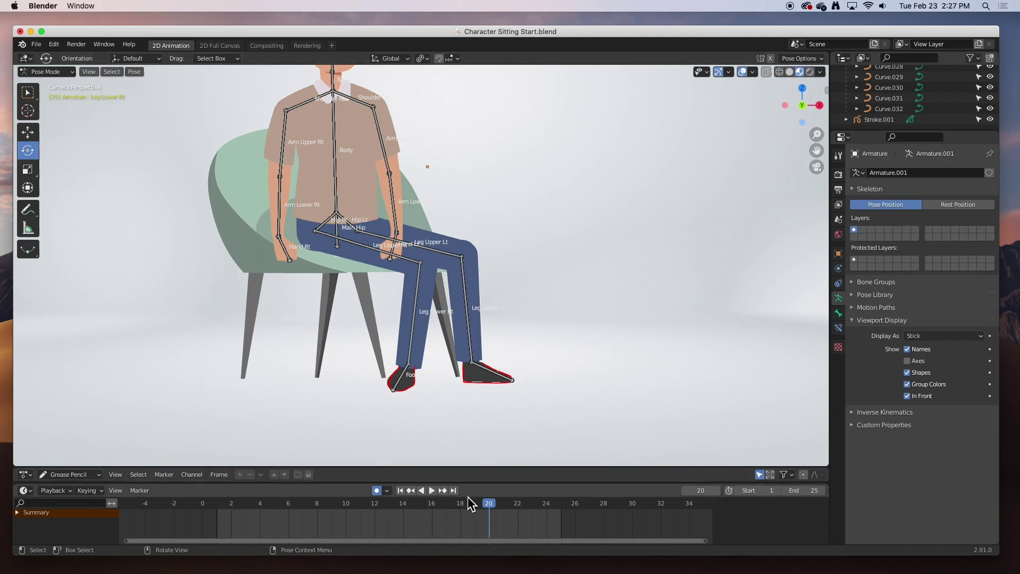
click(418, 339)
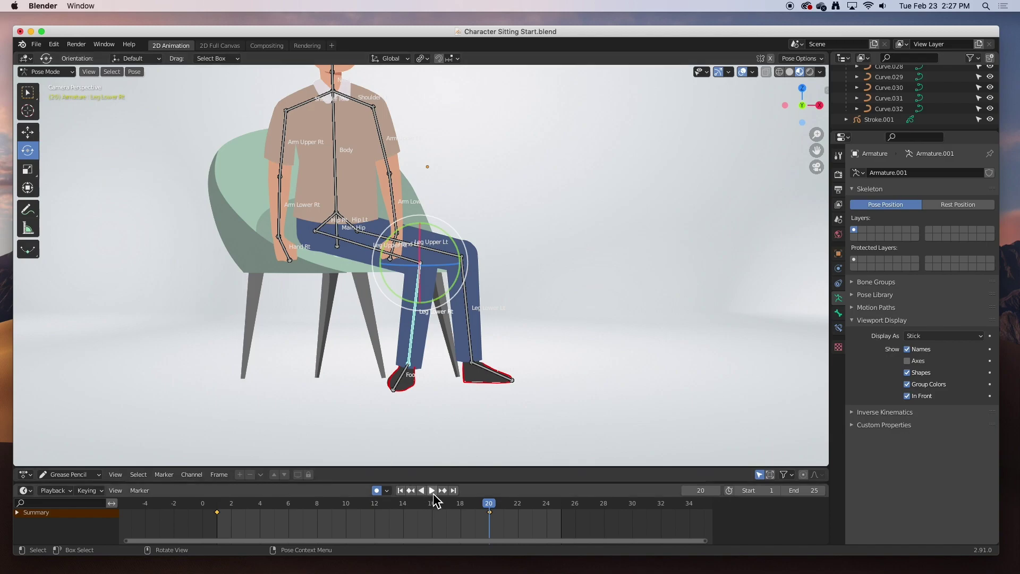
Play the sit animation and pause it partway at frame 9.
click(433, 492)
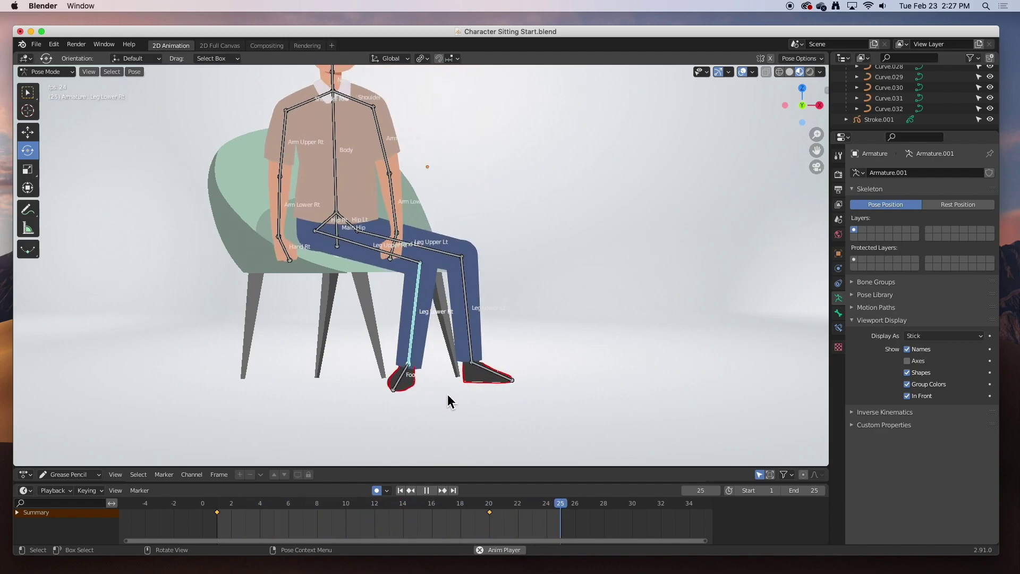
click(426, 491)
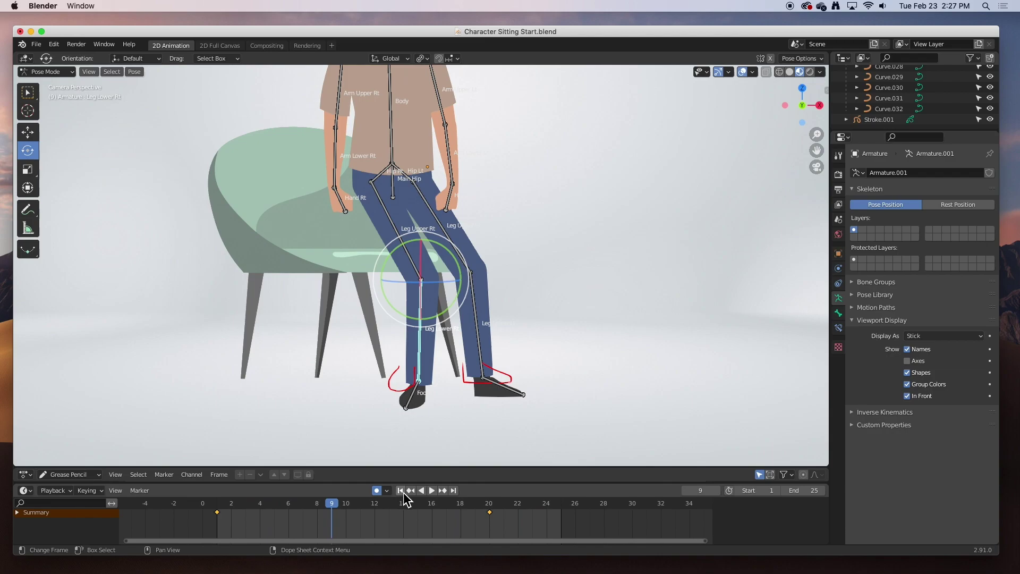
At frame 10, swing the left thigh forward and bend the left shin down, fine-tuning both angles.
click(343, 511)
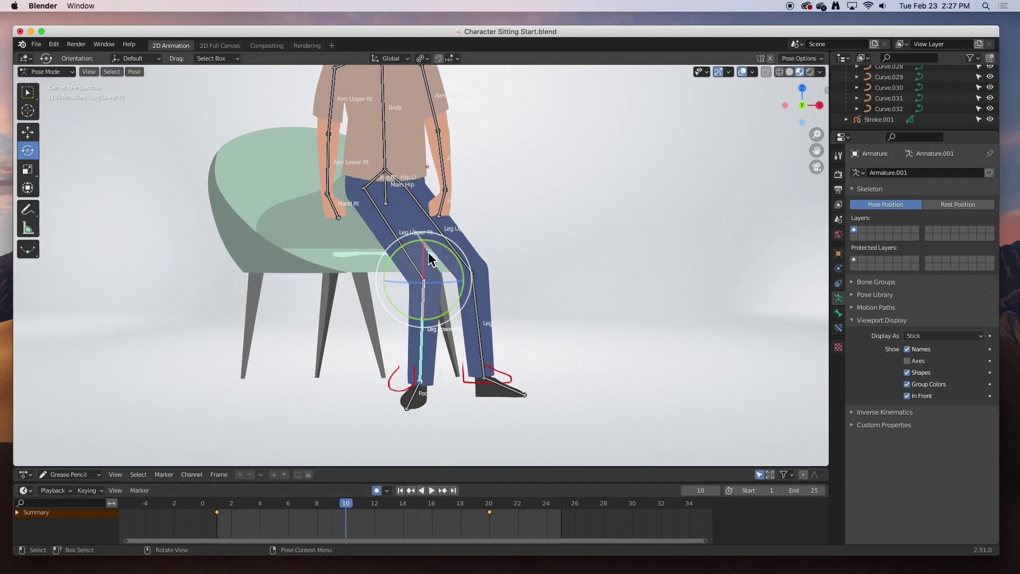
click(439, 227)
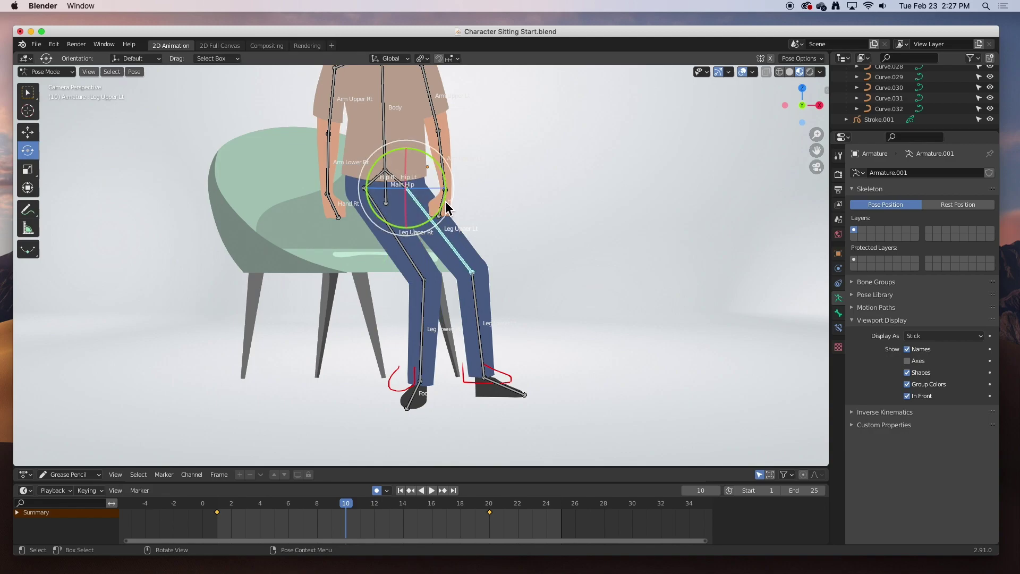
drag(446, 207, 449, 189)
click(495, 285)
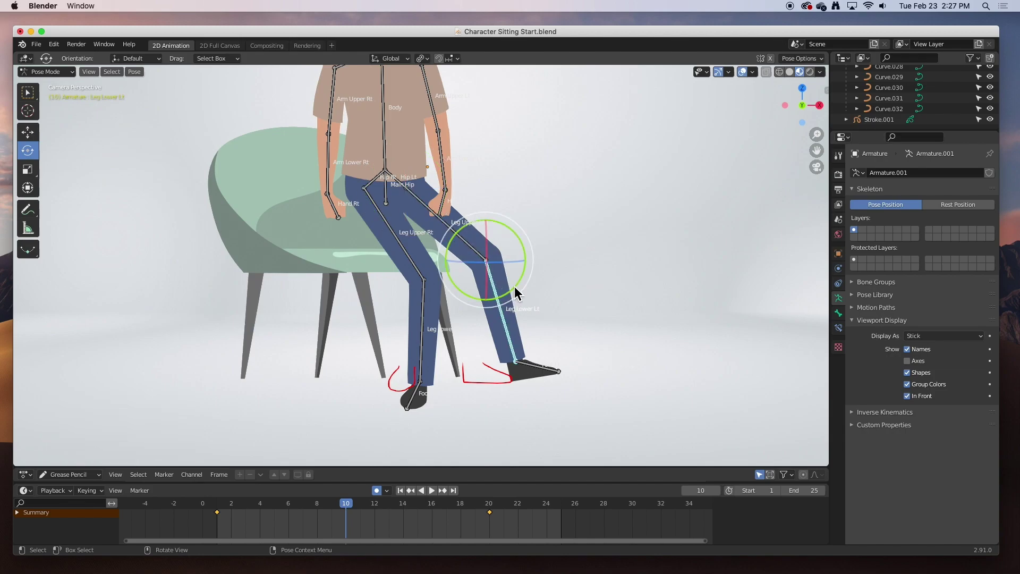
drag(514, 286, 503, 295)
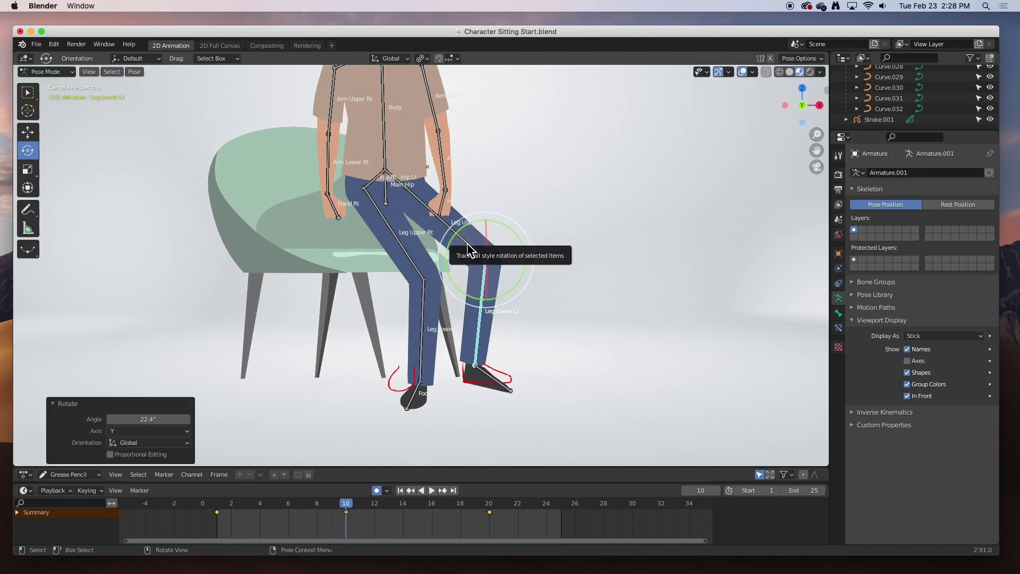
click(471, 255)
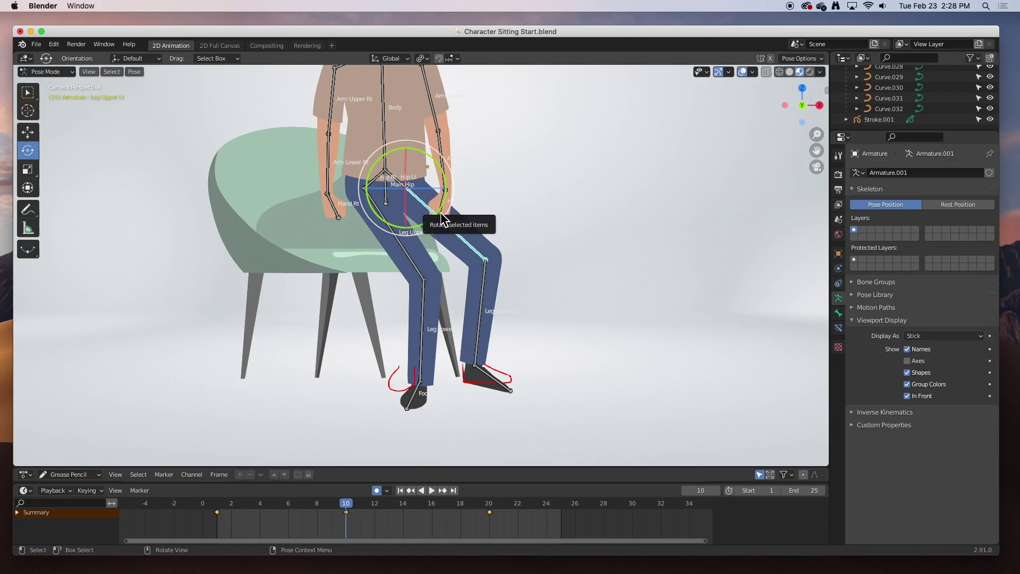
drag(441, 211, 449, 219)
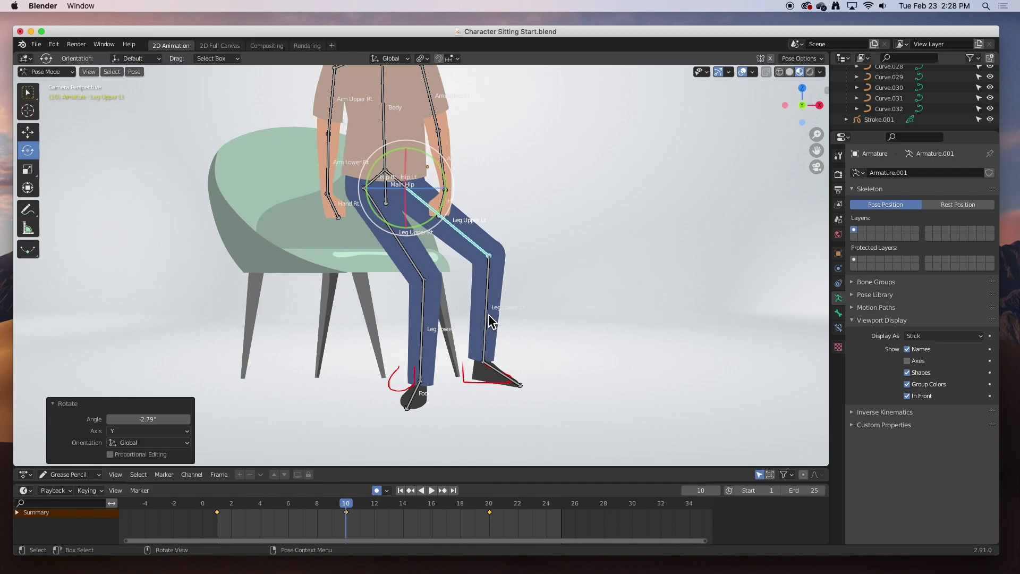
click(489, 315)
drag(509, 293, 506, 292)
click(450, 225)
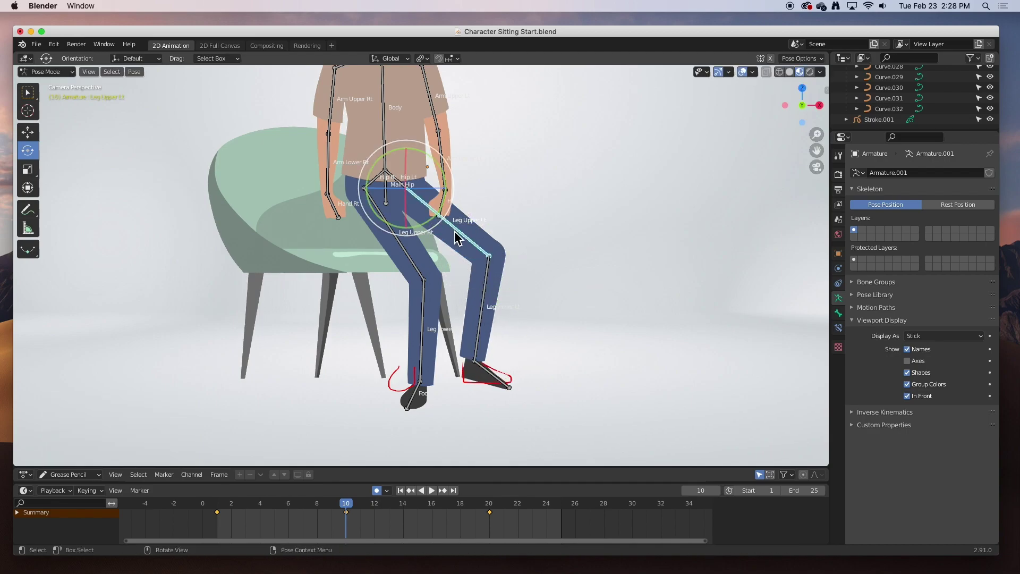
drag(441, 213, 442, 218)
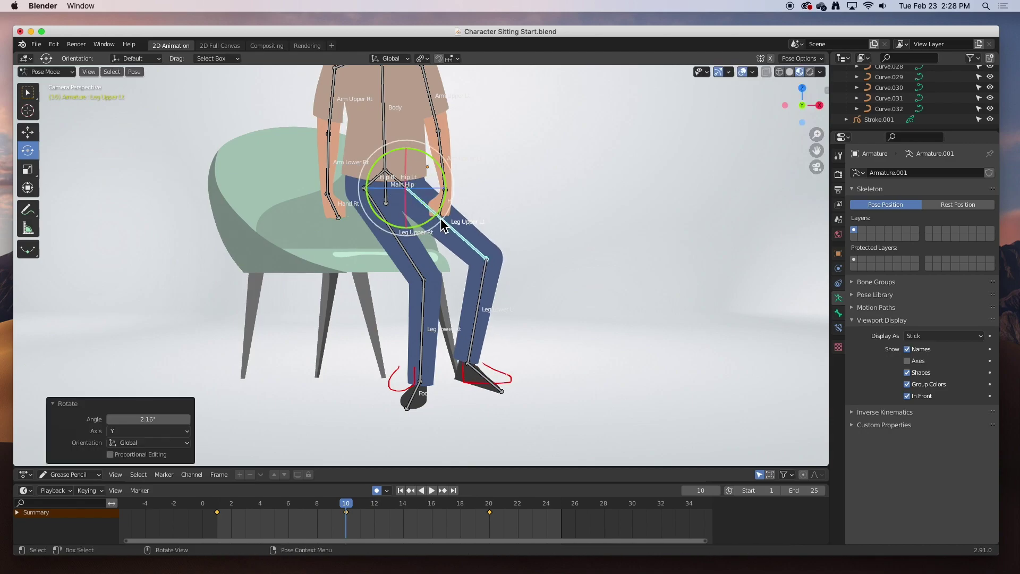
click(487, 281)
drag(502, 294, 503, 291)
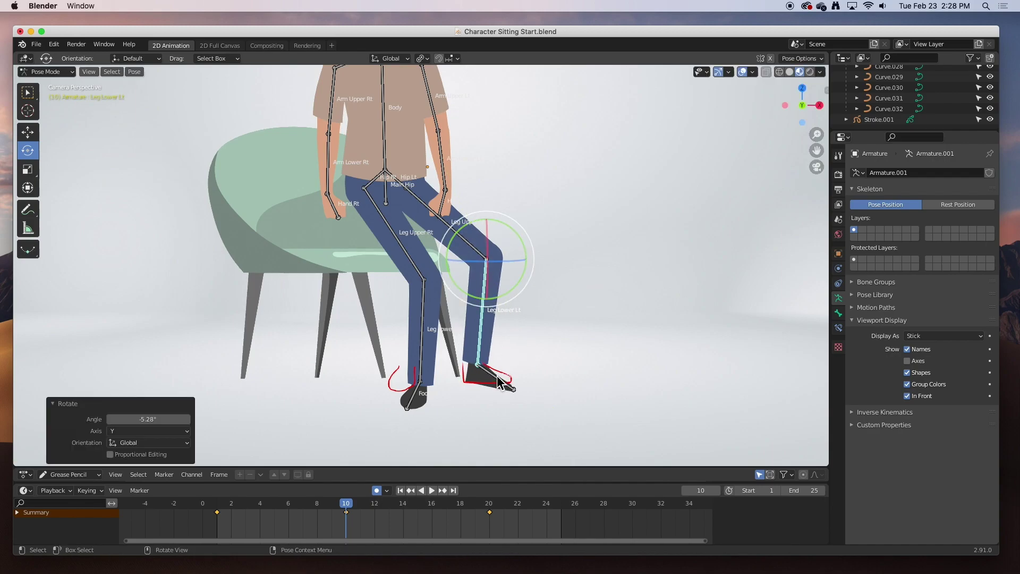
Angle the right thigh toward the seat and bend the right shin, lower leg 1.92°.
click(415, 263)
drag(391, 220, 397, 209)
click(444, 307)
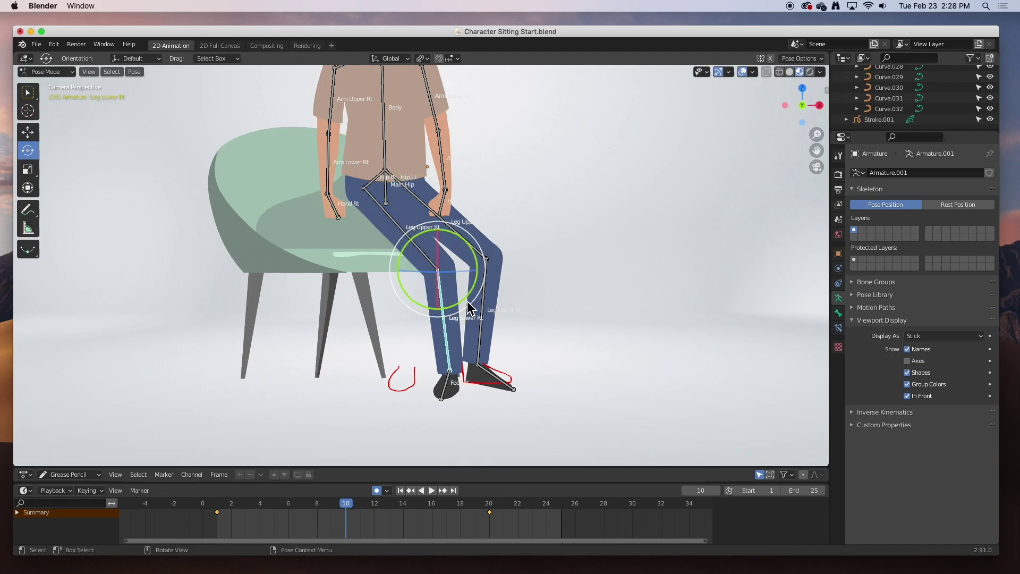
drag(468, 301, 454, 309)
click(399, 227)
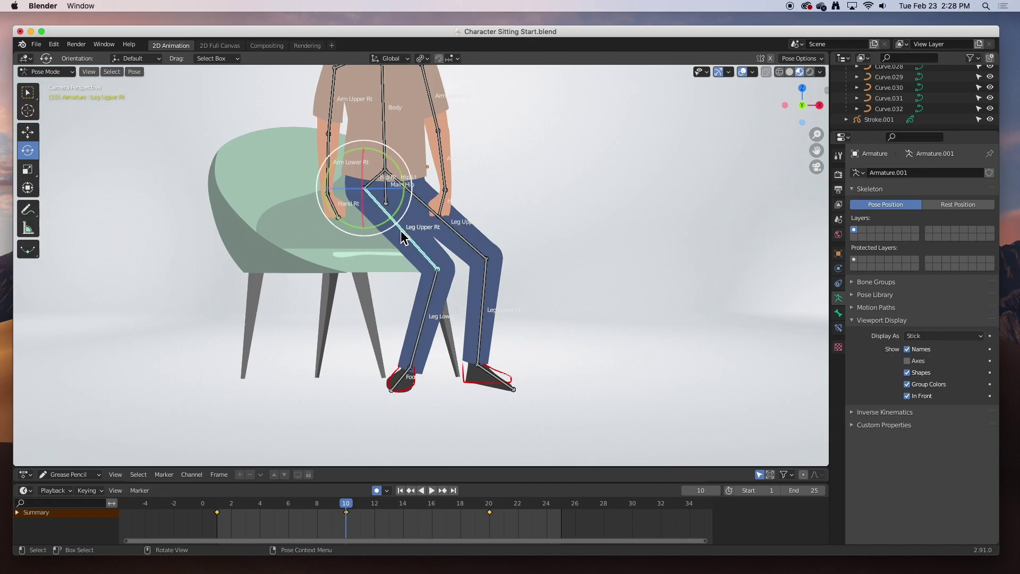
drag(400, 214, 404, 220)
click(439, 296)
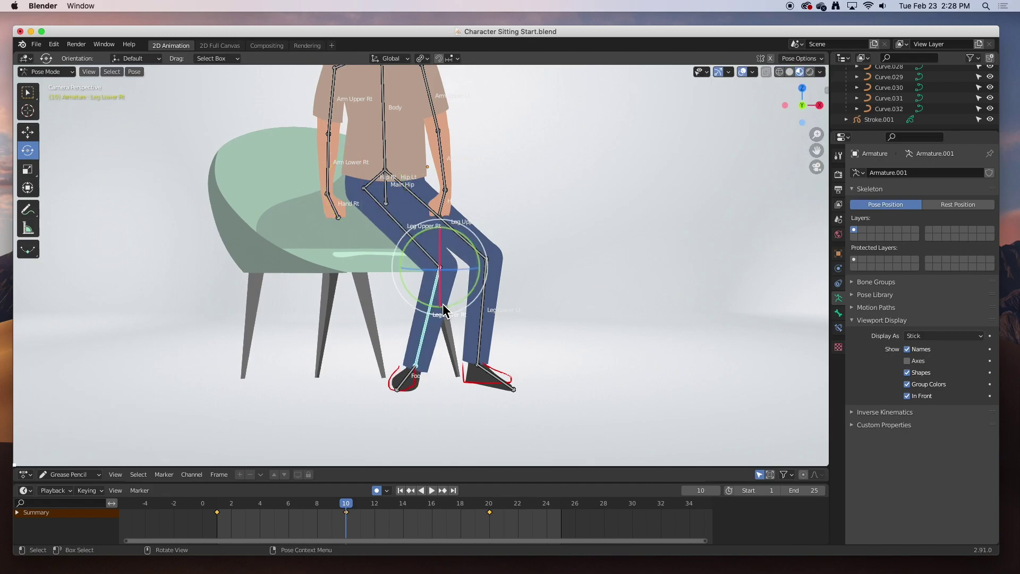
drag(452, 305, 448, 314)
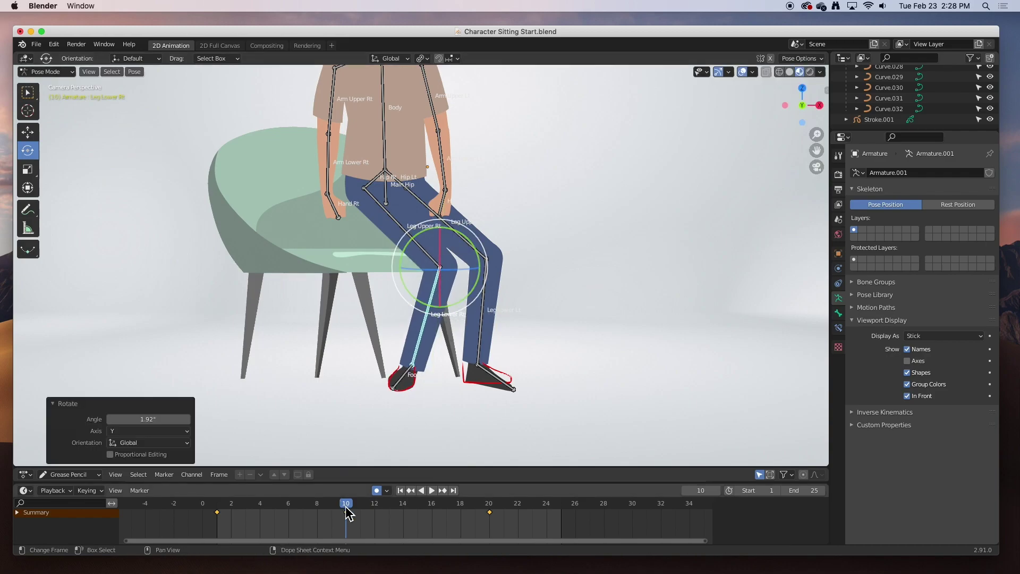
At frame 6, swing the right thigh forward and bend the right shin under the knee.
drag(343, 506, 289, 509)
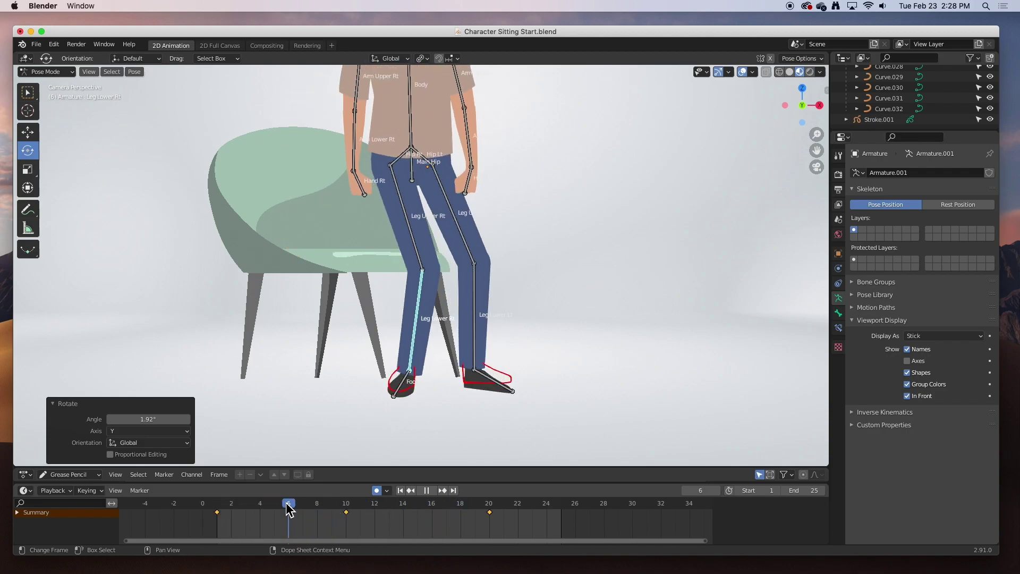
click(405, 210)
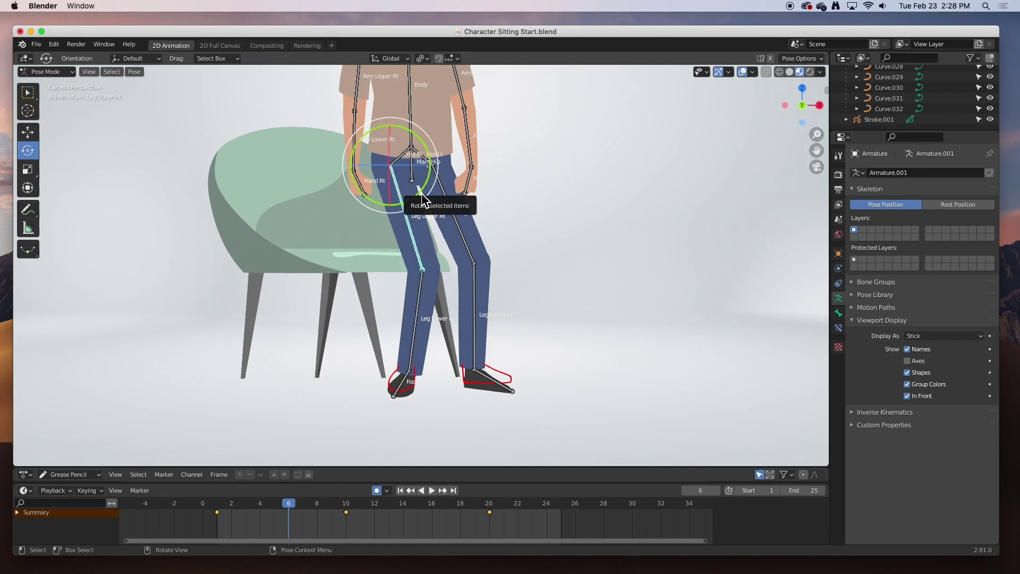
drag(422, 193, 425, 186)
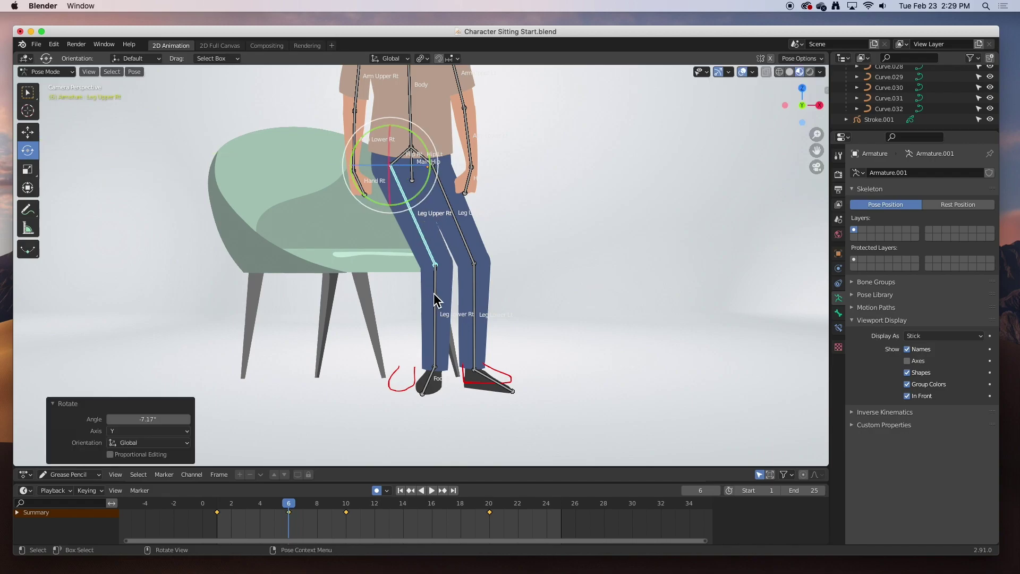
click(435, 297)
drag(436, 303, 434, 306)
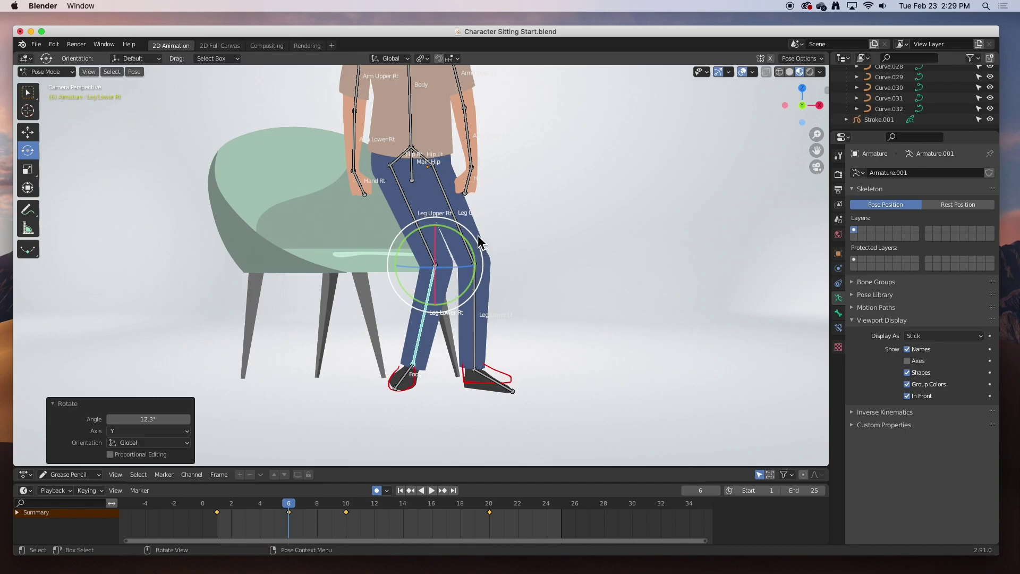
Bend the left leg to shin 11.3° and thigh 1.07°, then return to frame 1.
click(456, 216)
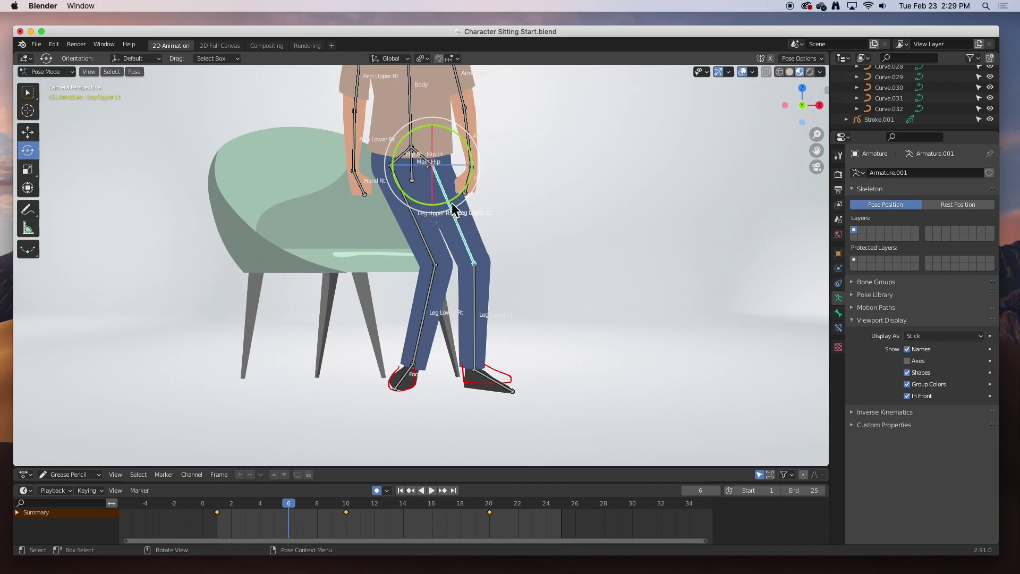
drag(453, 198, 464, 215)
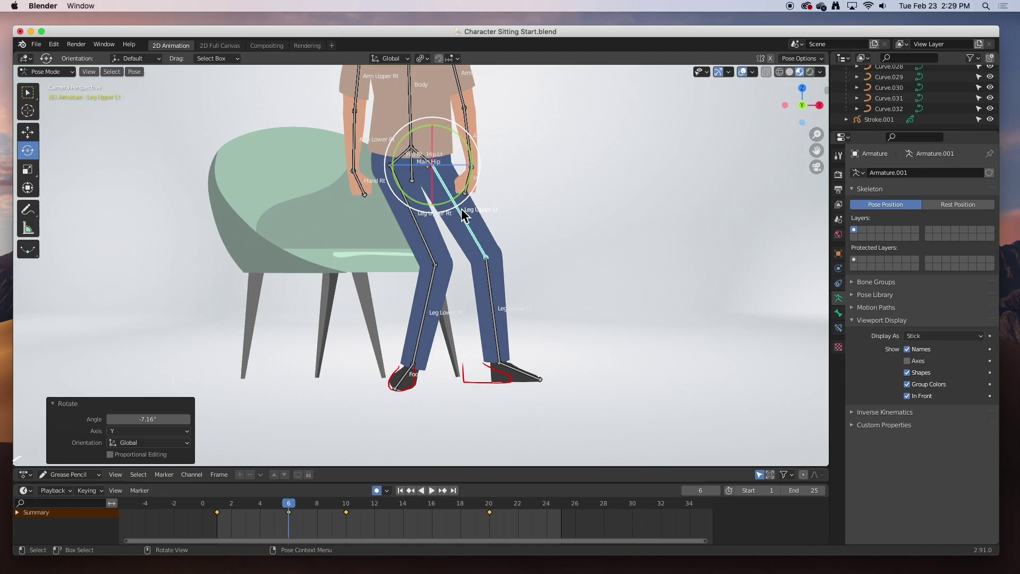
click(494, 281)
drag(518, 290, 508, 290)
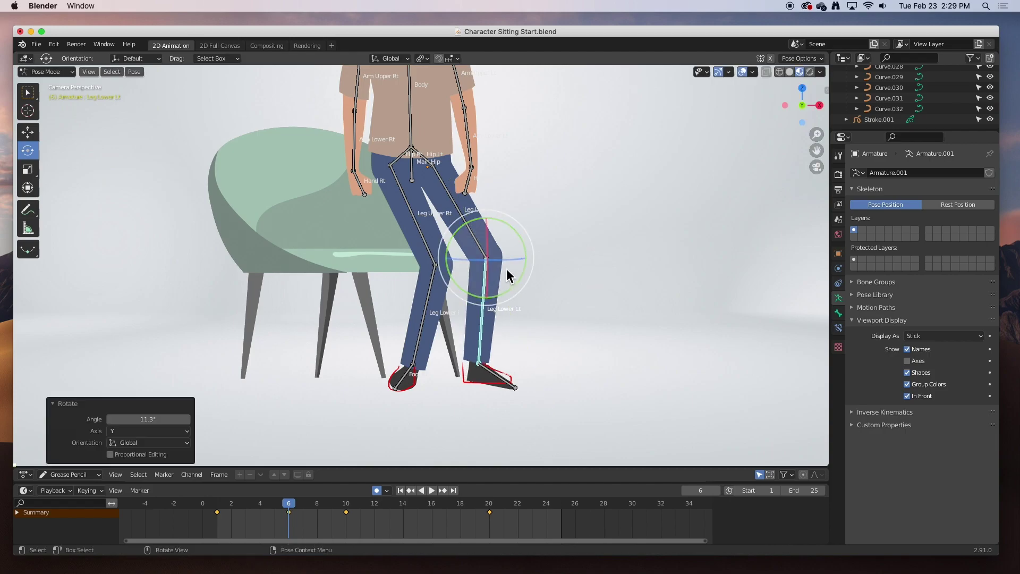
click(458, 208)
drag(467, 194, 465, 196)
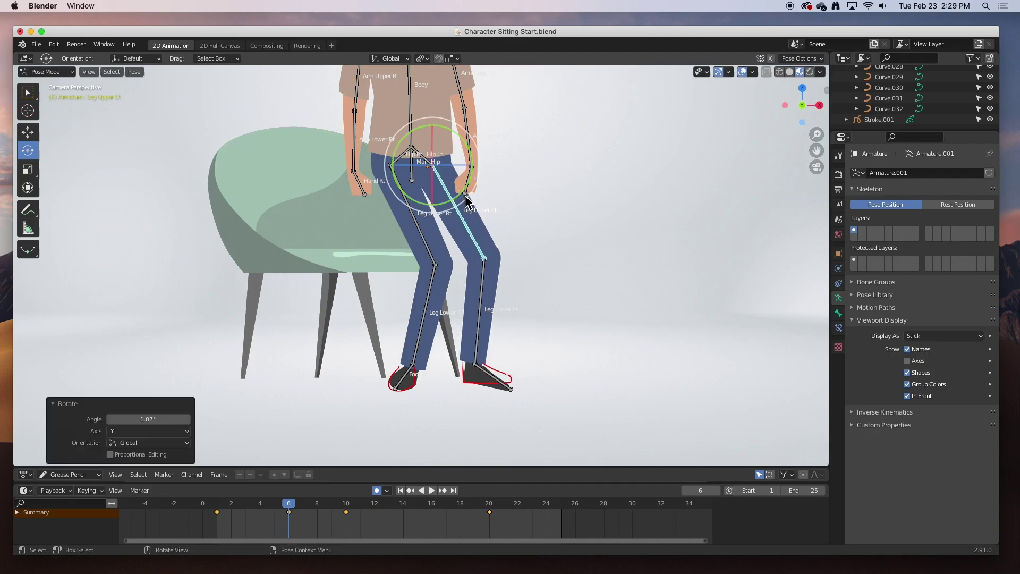
click(401, 491)
Play the sit animation, stop it, and scrub back to frame 1 with the character standing.
click(432, 490)
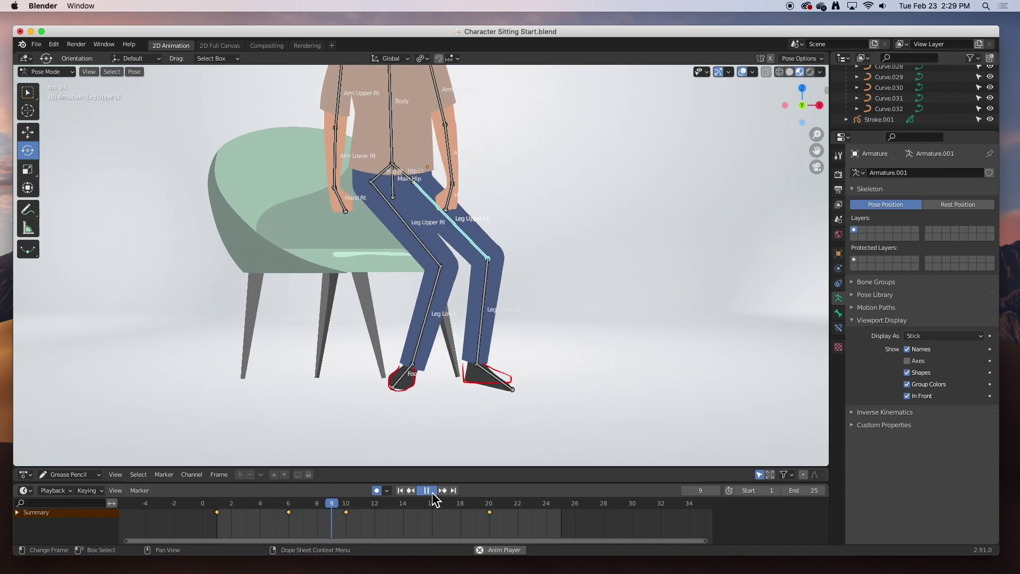
click(434, 492)
drag(365, 510, 219, 507)
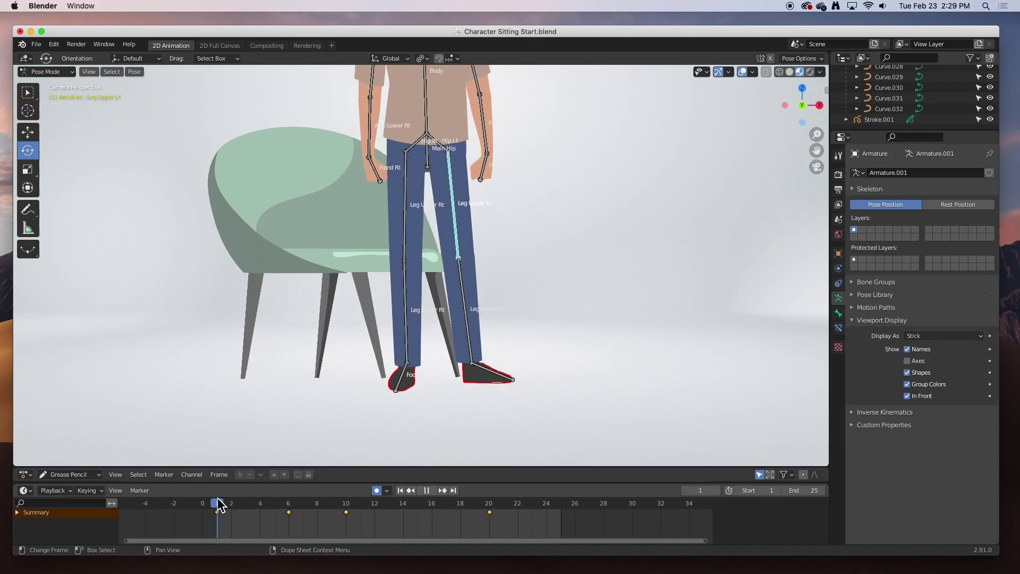
Key Foot Lt's location and rotation at frame 1, then tilt it flat on the floor at frame 6.
click(485, 375)
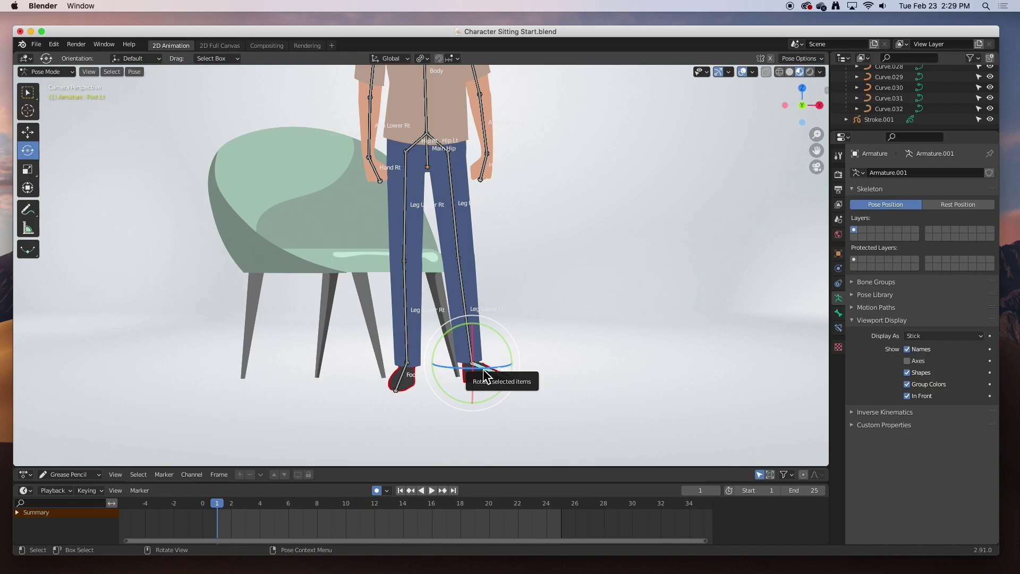
key(i)
click(432, 369)
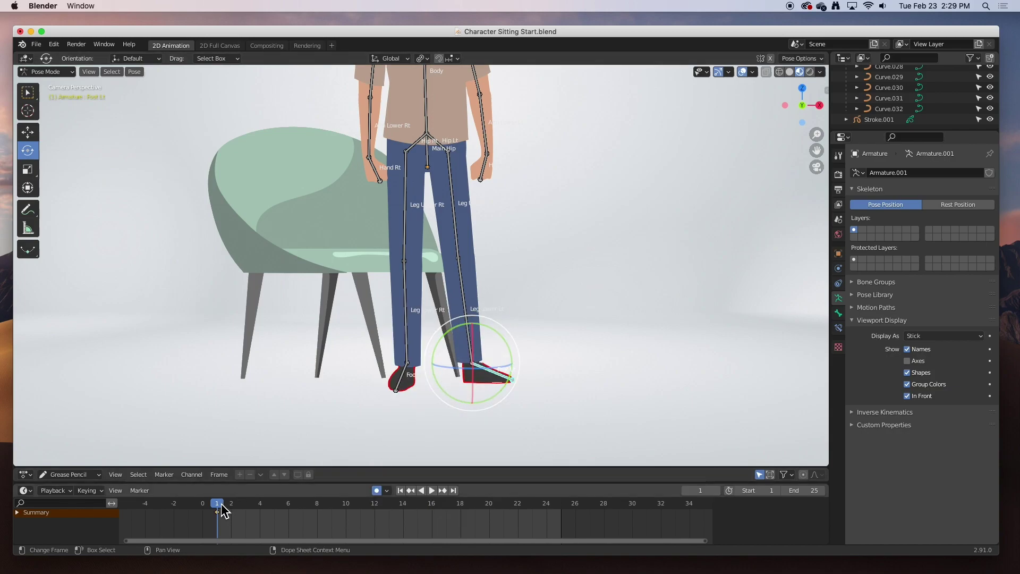
drag(221, 505, 289, 505)
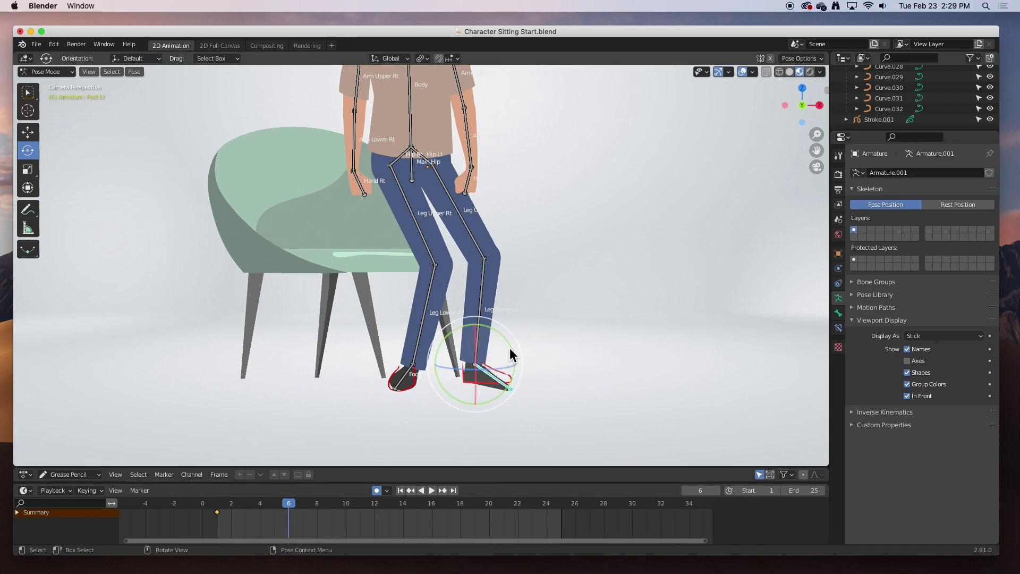
drag(511, 355, 505, 336)
key(space)
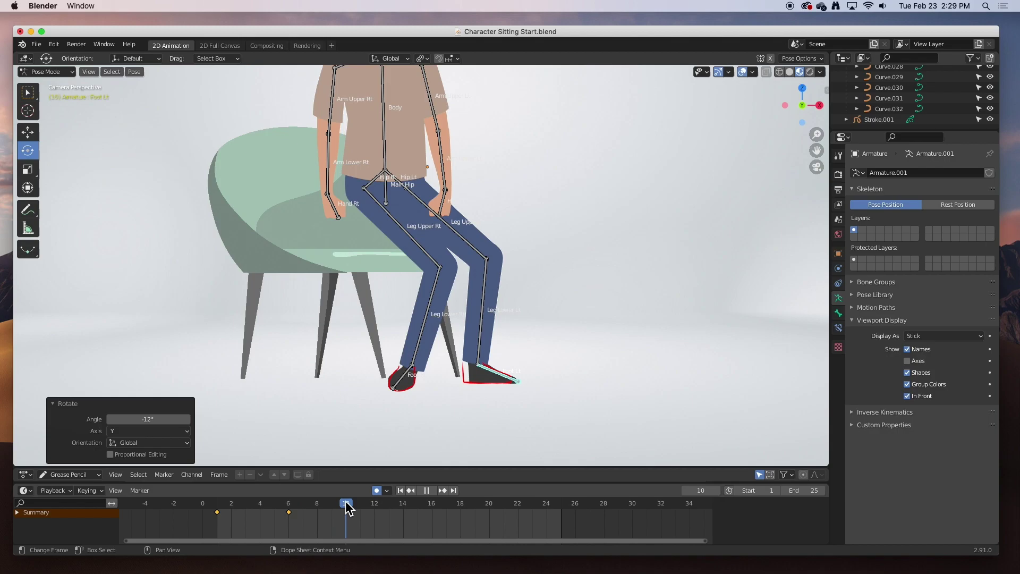
At frame 20, rotate the left foot 12.1° to sit flat in its outline, then play back.
drag(350, 507, 490, 508)
key(space)
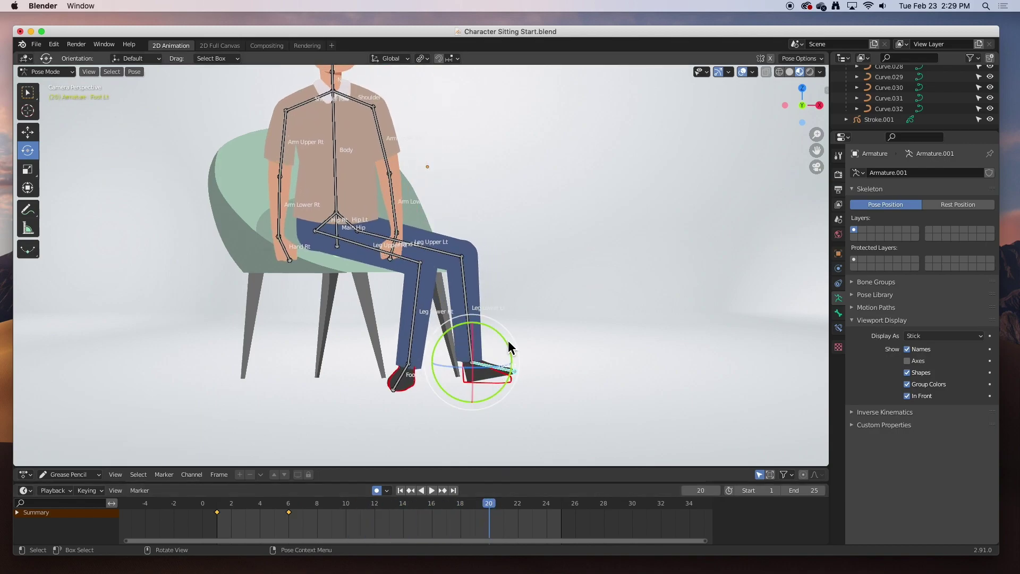
drag(510, 349, 508, 357)
click(503, 505)
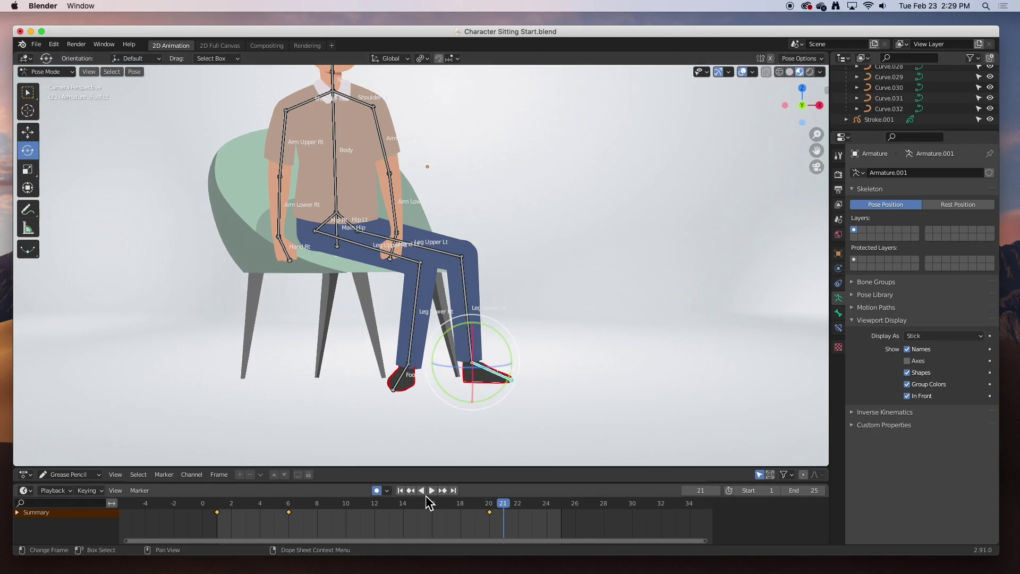
click(432, 491)
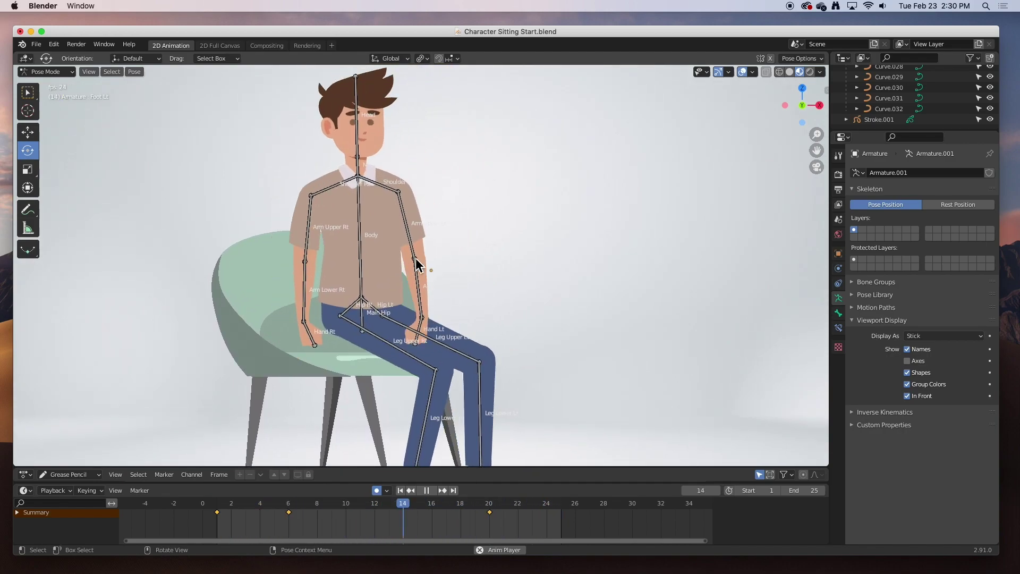
Stop playback, scrub back to frame 1, and select the Body bone.
key(space)
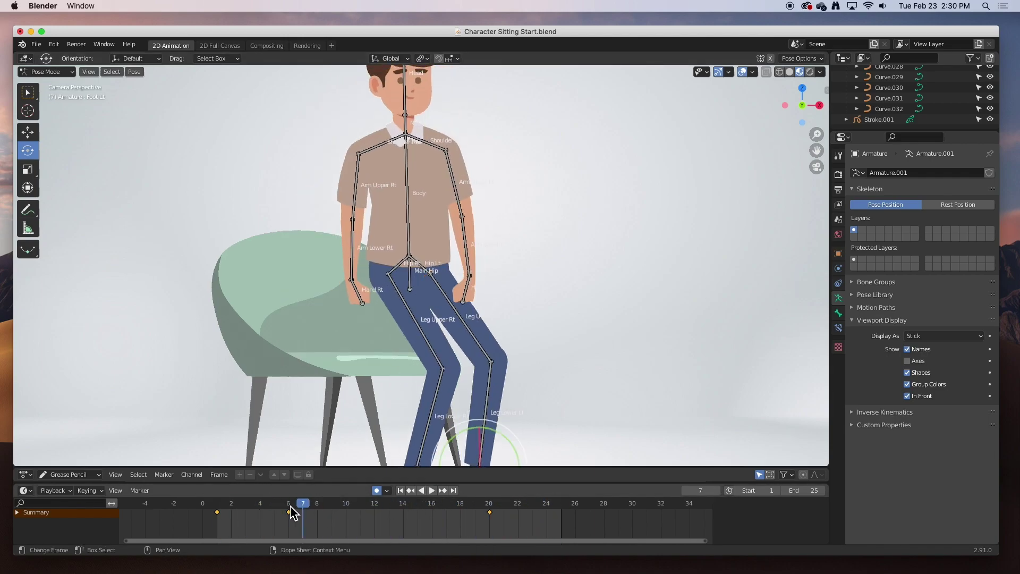
drag(247, 507, 218, 511)
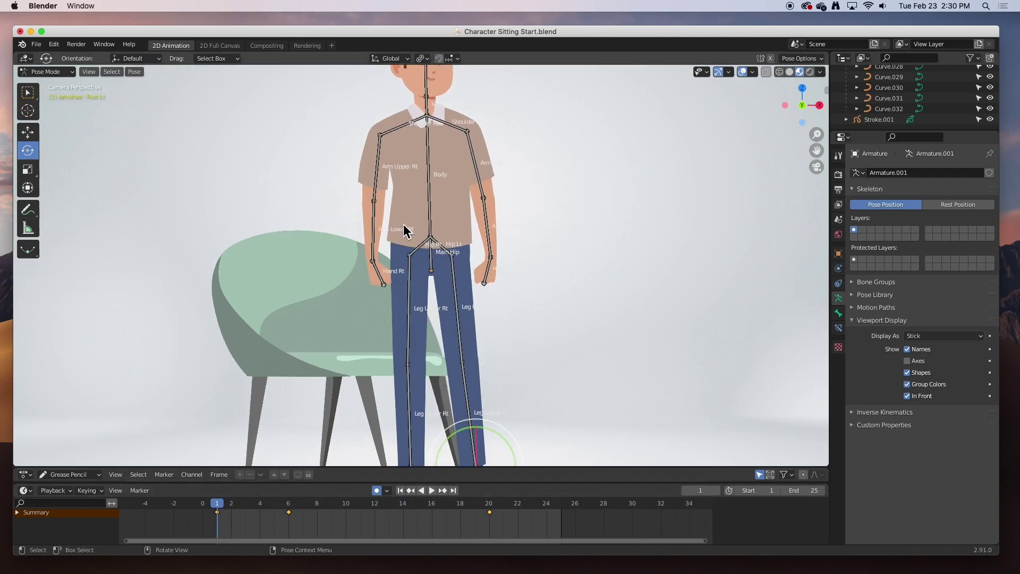
click(432, 211)
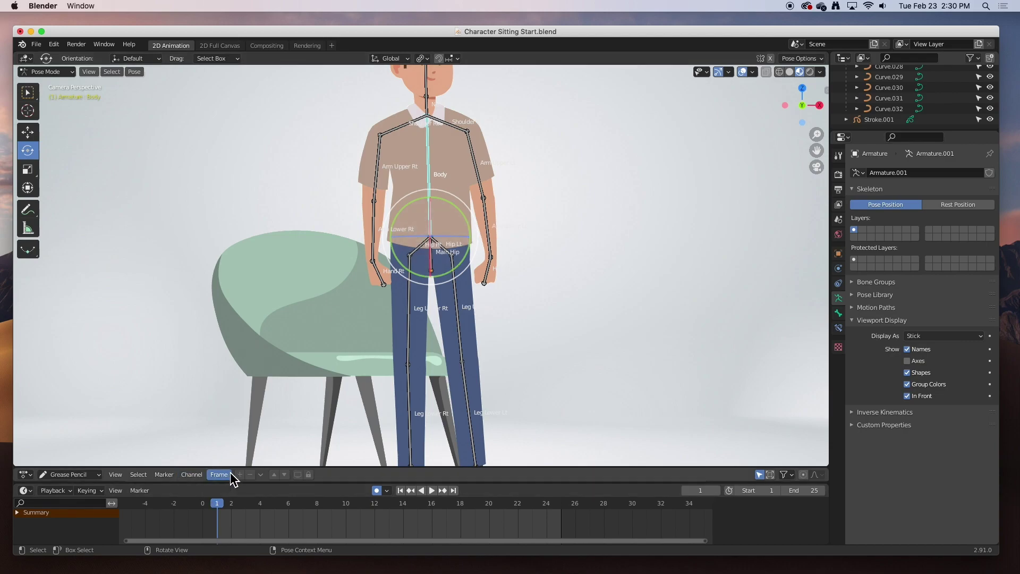
Key Body upright at frame 1, leaning forward 32° at frame 10 and back -45.5° at frame 20.
key(i)
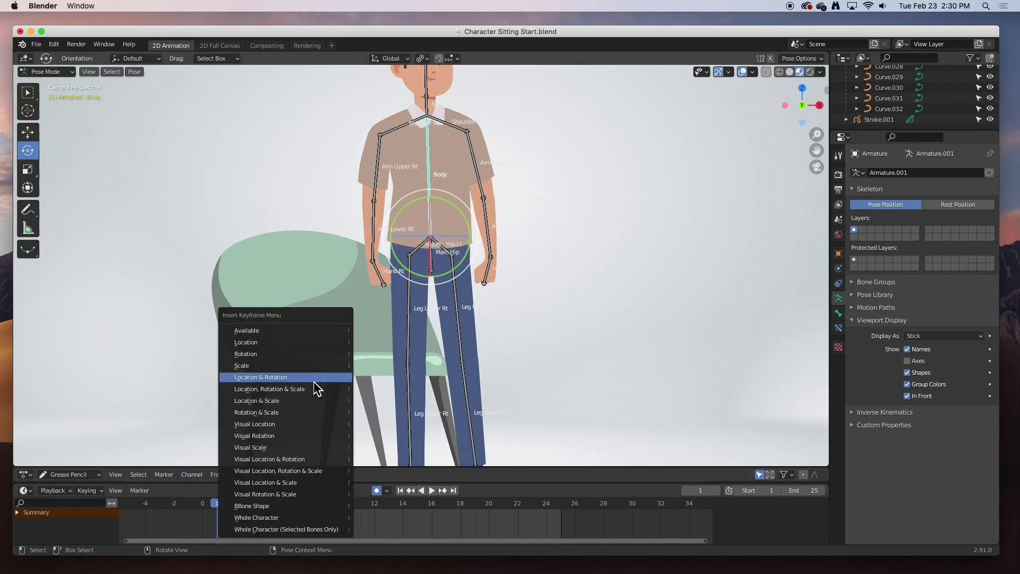
click(263, 378)
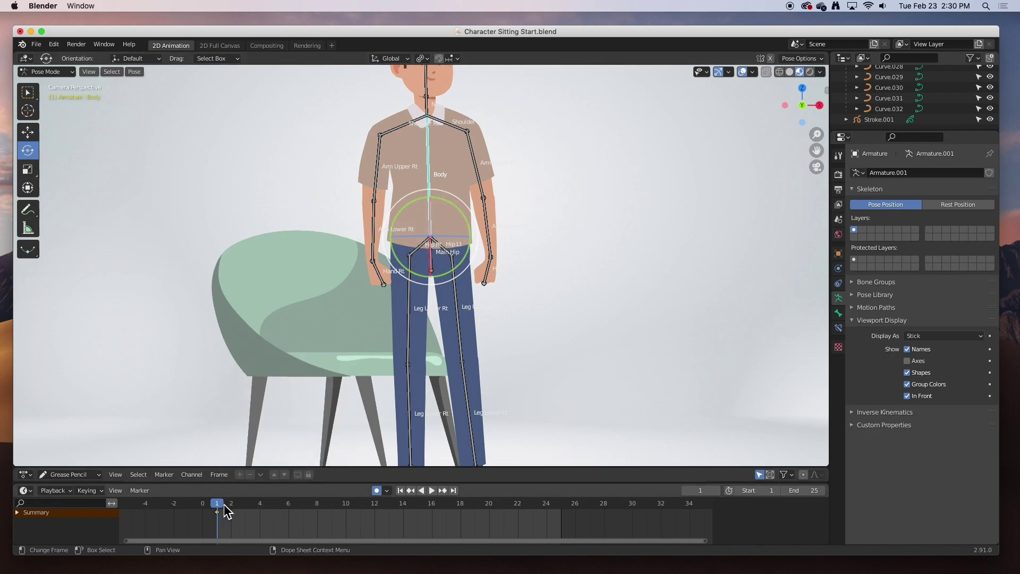
drag(226, 511, 353, 521)
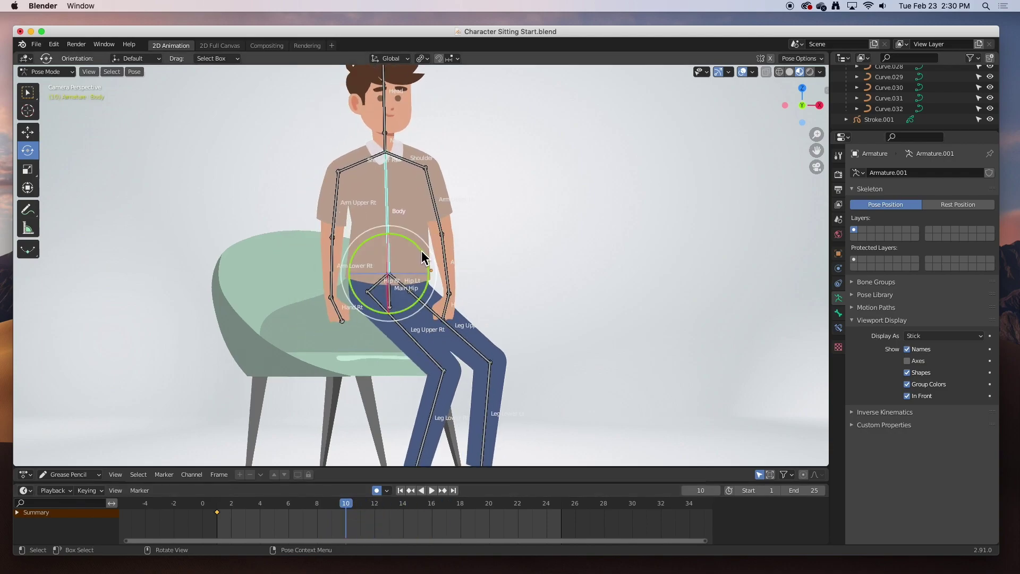
drag(417, 304, 413, 424)
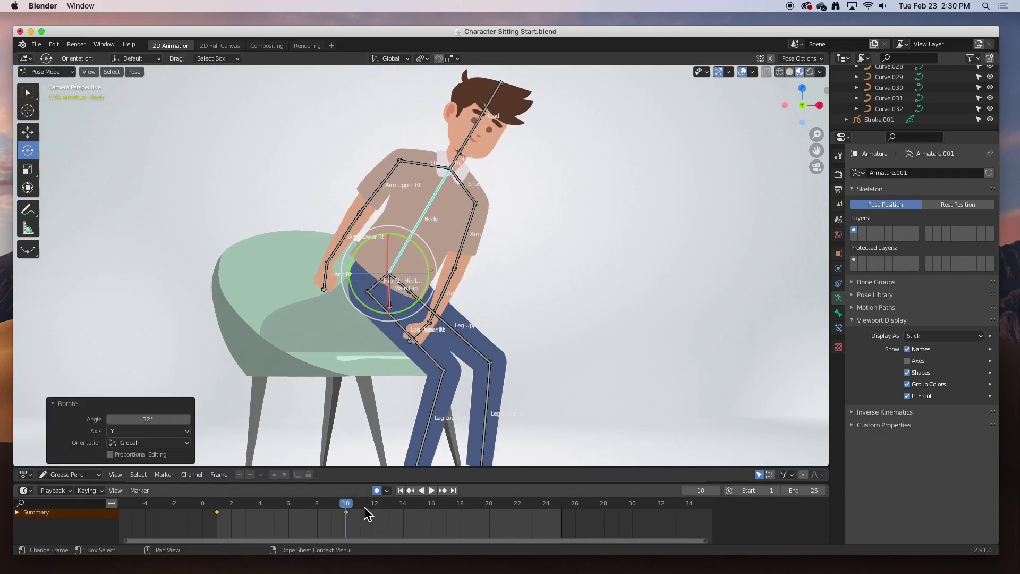
drag(349, 508, 488, 507)
drag(380, 304, 360, 274)
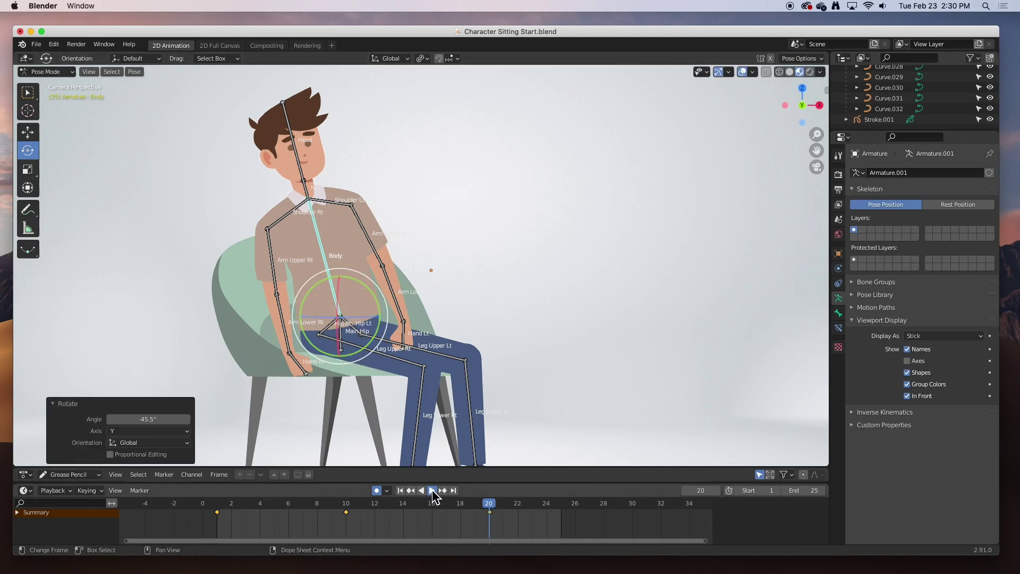
click(433, 492)
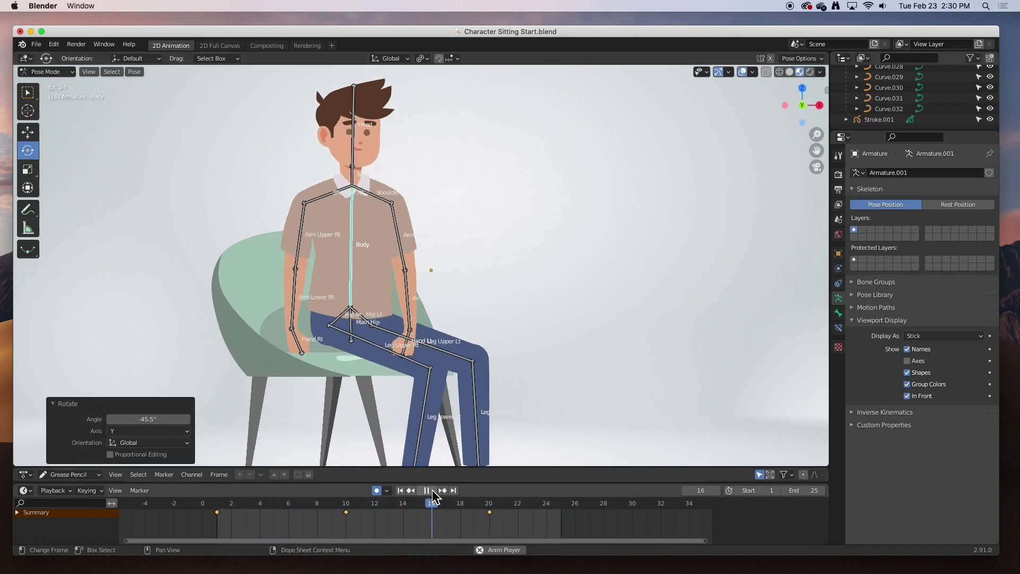
click(433, 491)
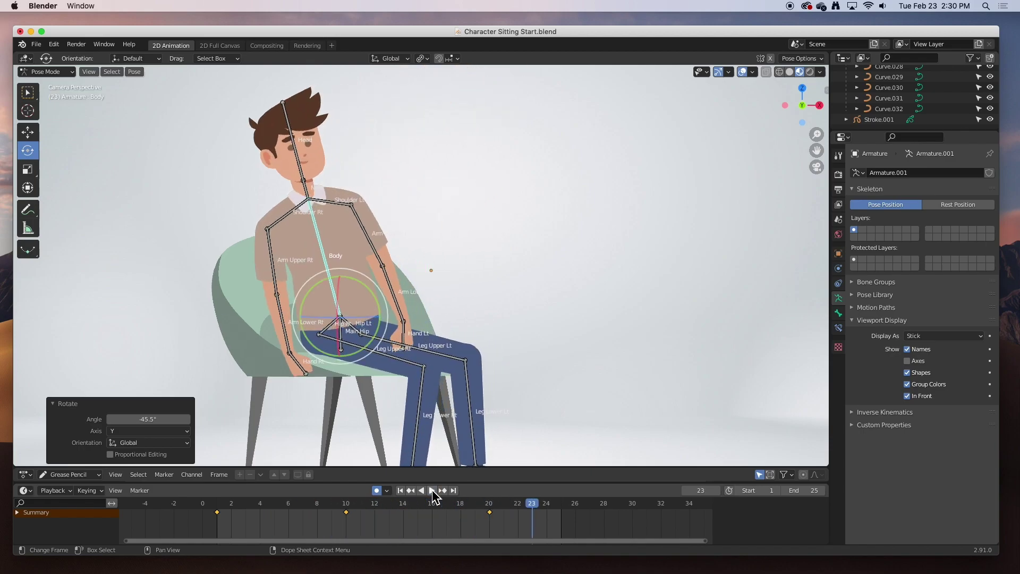
At frame 1, key location, rotation and scale for Arm Upper Lt and Arm Lower Lt.
click(402, 491)
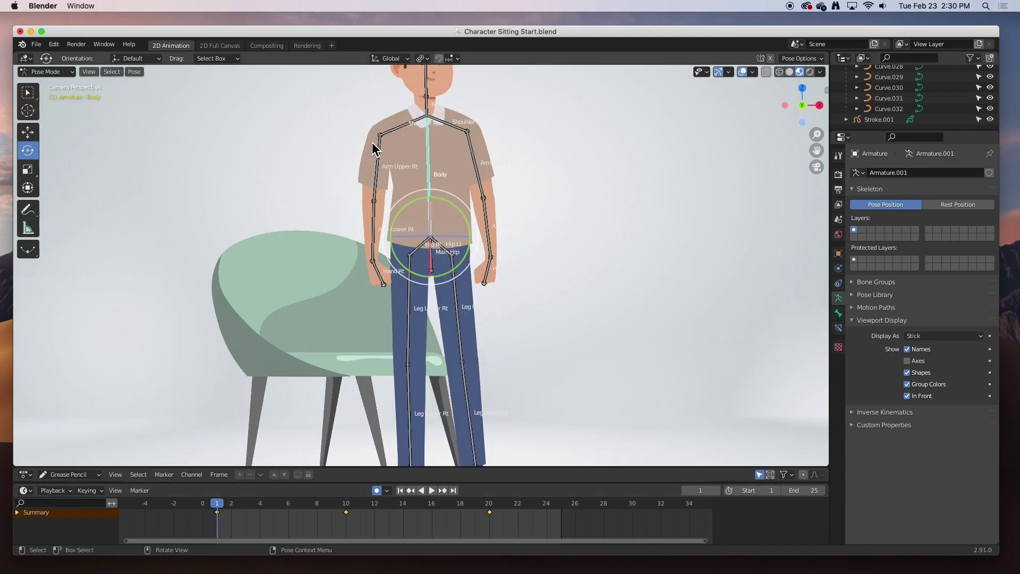
click(476, 163)
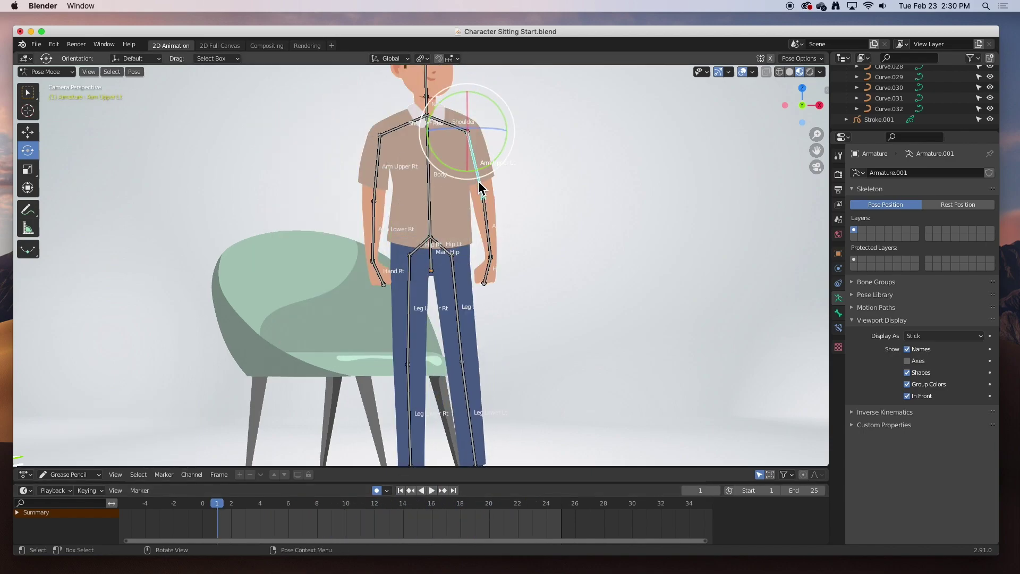
click(487, 213)
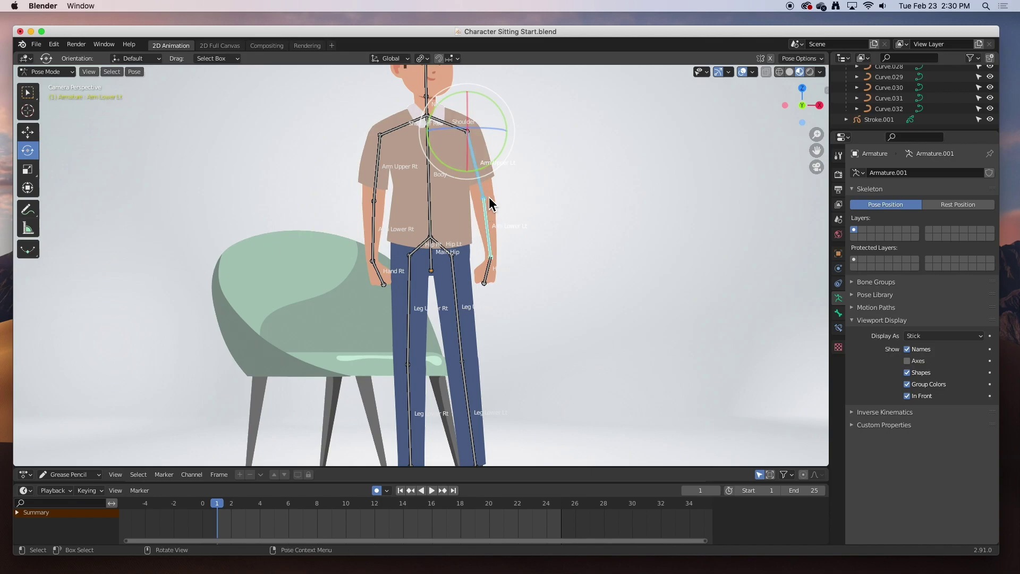
key(i)
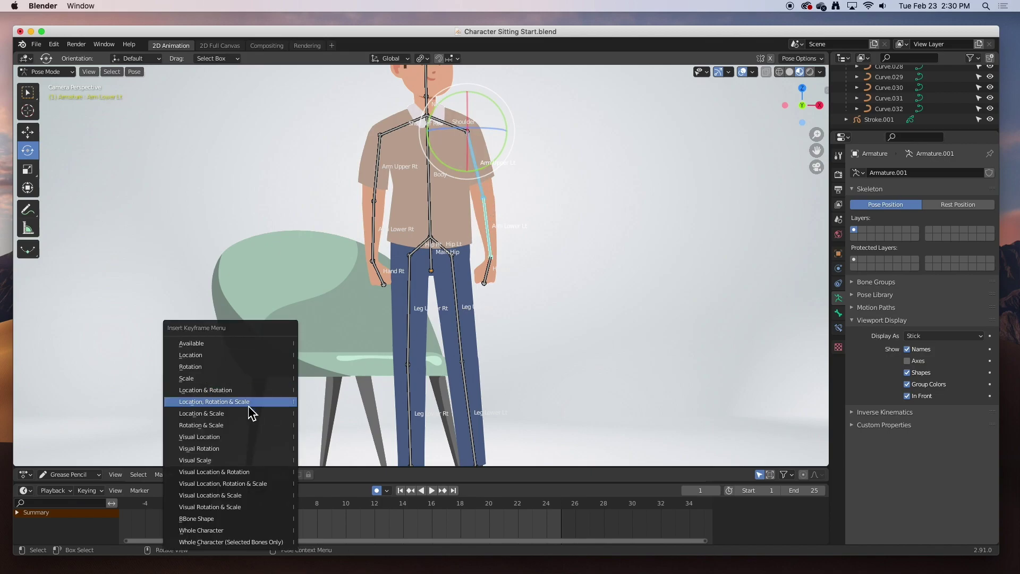
click(245, 401)
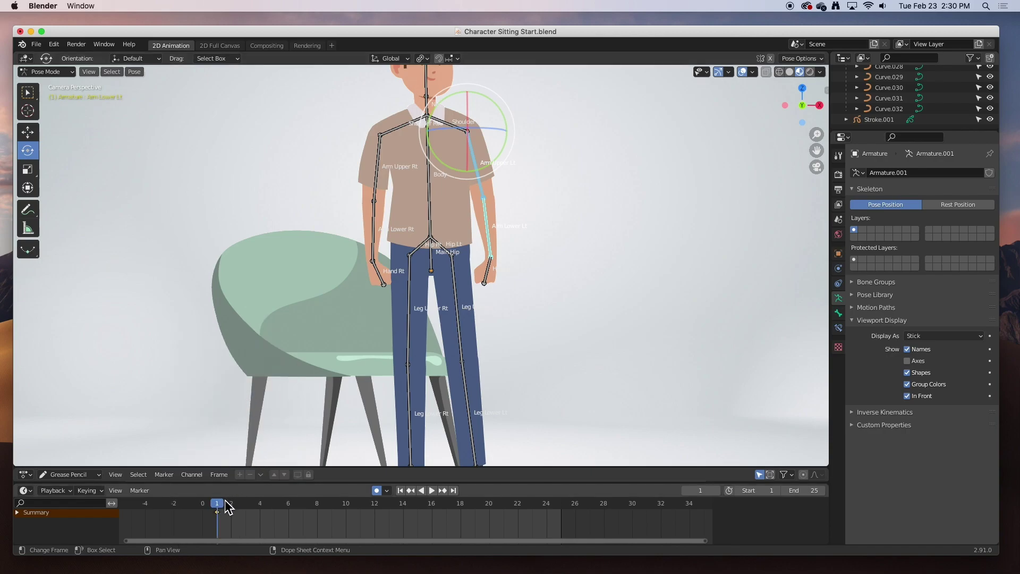
At frame 10, rotate the left arm out toward the chair and bend the forearm at the elbow.
drag(223, 505, 346, 519)
key(r)
click(533, 239)
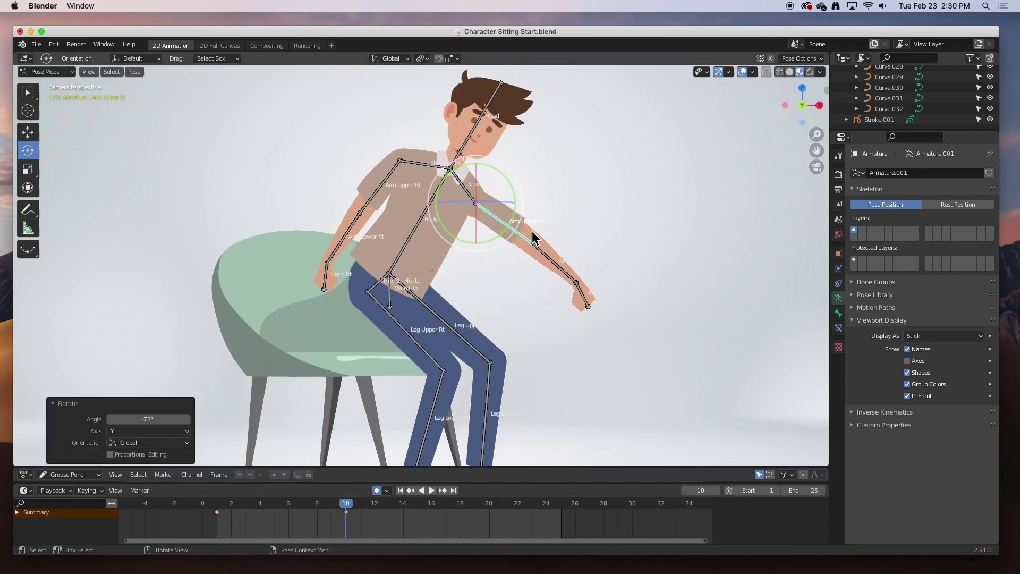
click(542, 258)
key(r)
key(r)
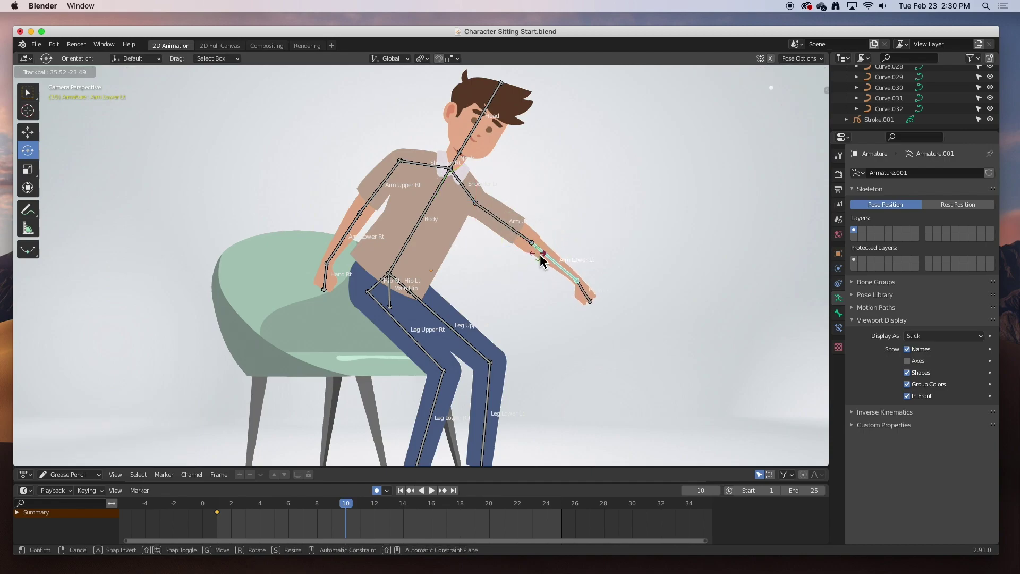
click(548, 243)
drag(561, 233, 551, 268)
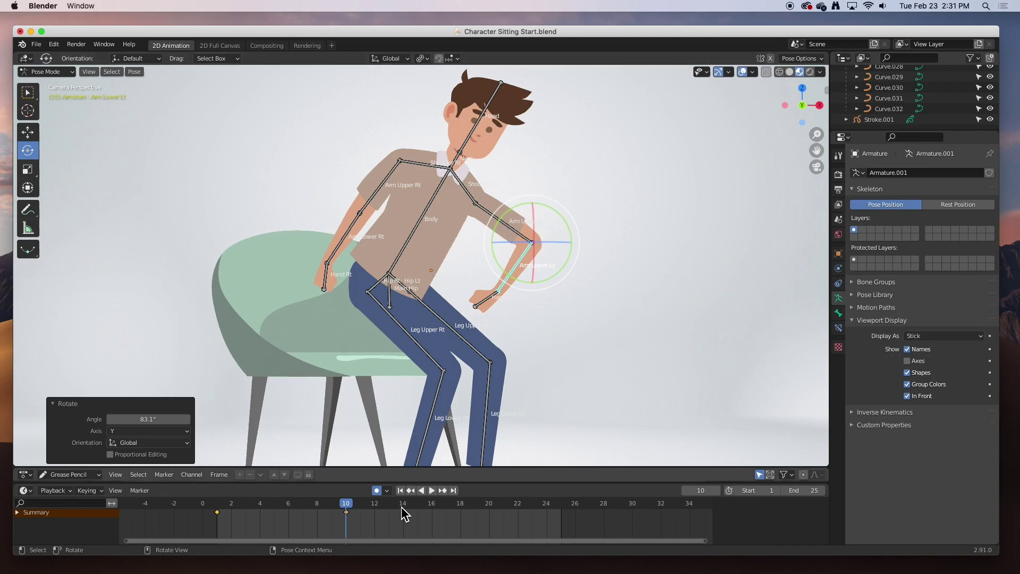
key(space)
key(space)
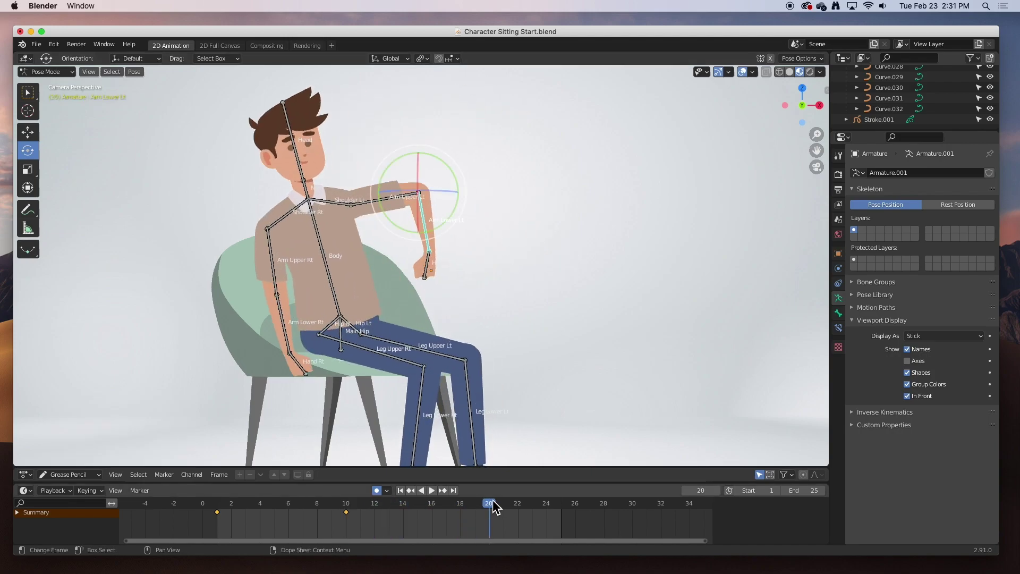
Swing the left upper arm down and fold the forearm across the lap, then play back.
click(368, 203)
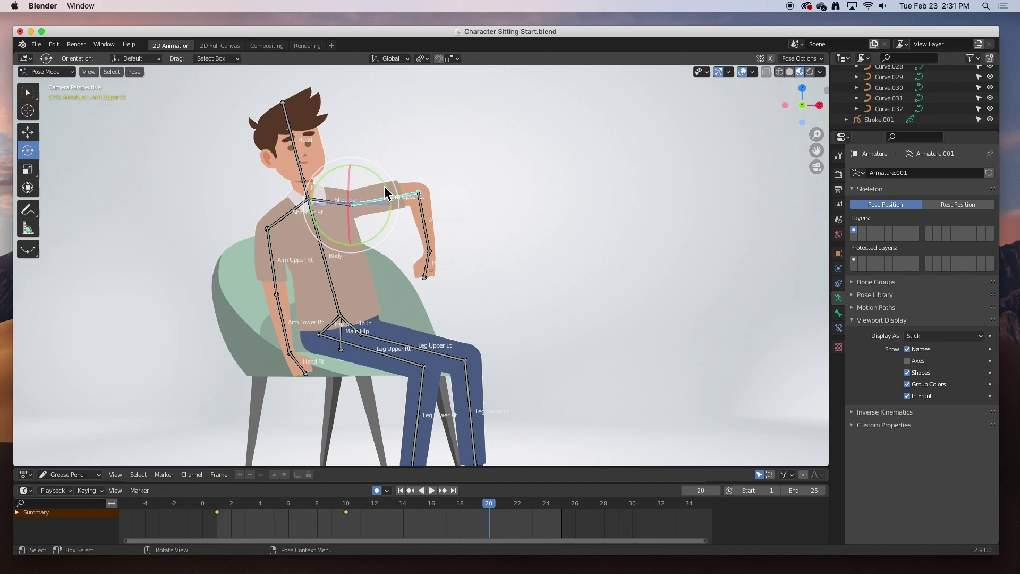
drag(384, 187, 400, 256)
click(343, 281)
click(495, 300)
click(362, 235)
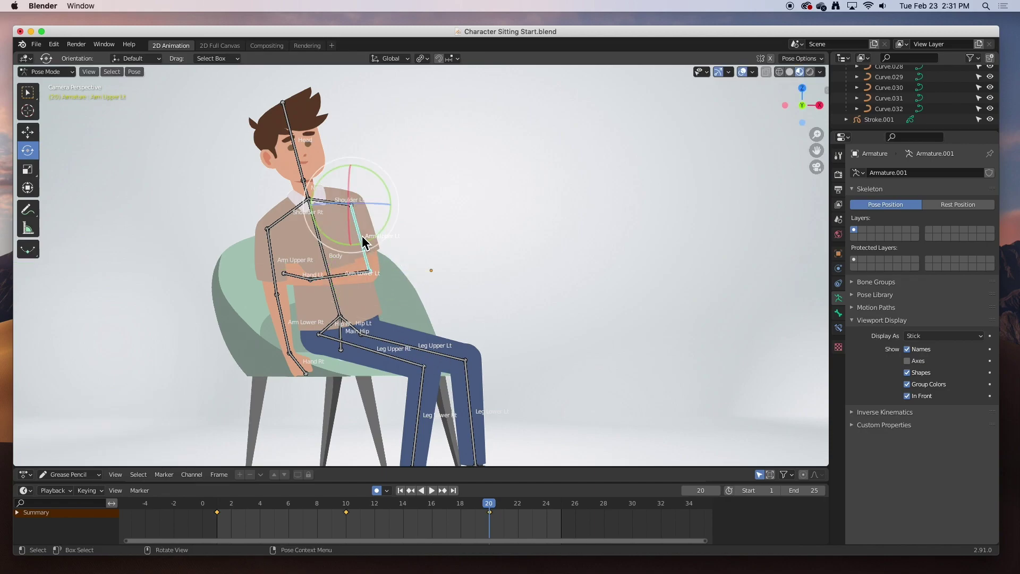
click(440, 257)
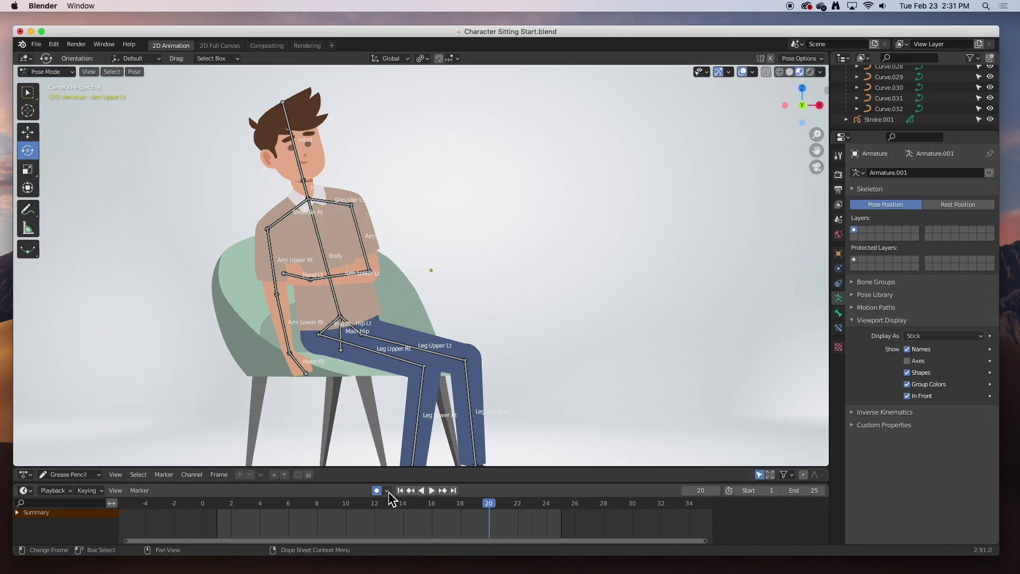
click(432, 492)
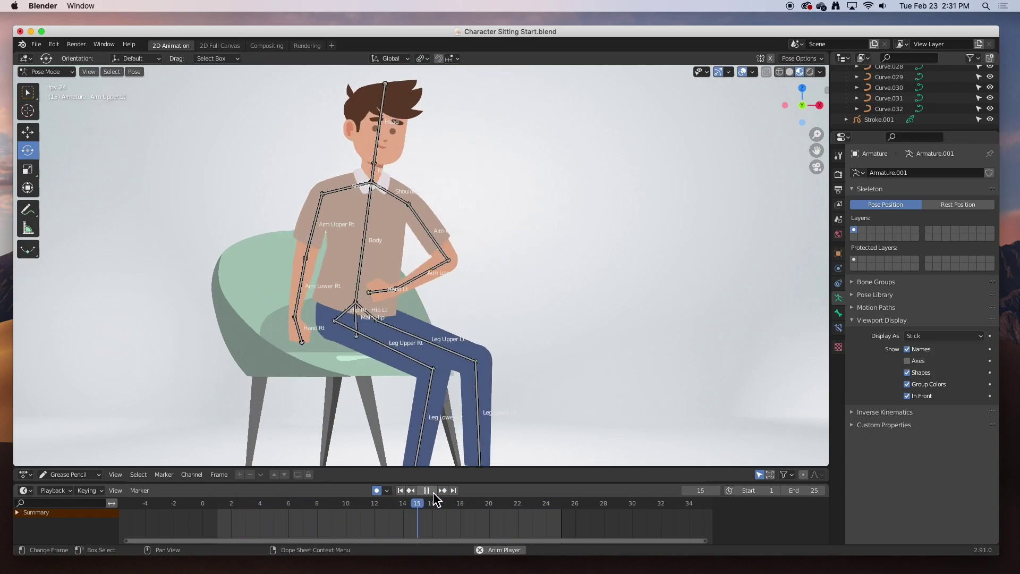
At frame 1, keyframe location, rotation and scale for the Arm Upper Rt and Arm Lower Rt bones.
click(423, 491)
click(400, 491)
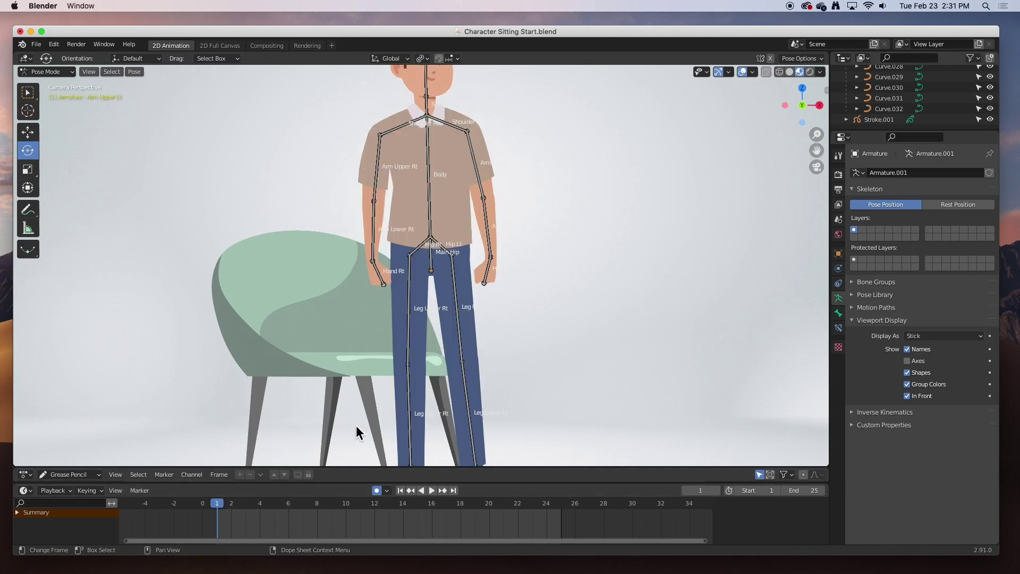
click(379, 171)
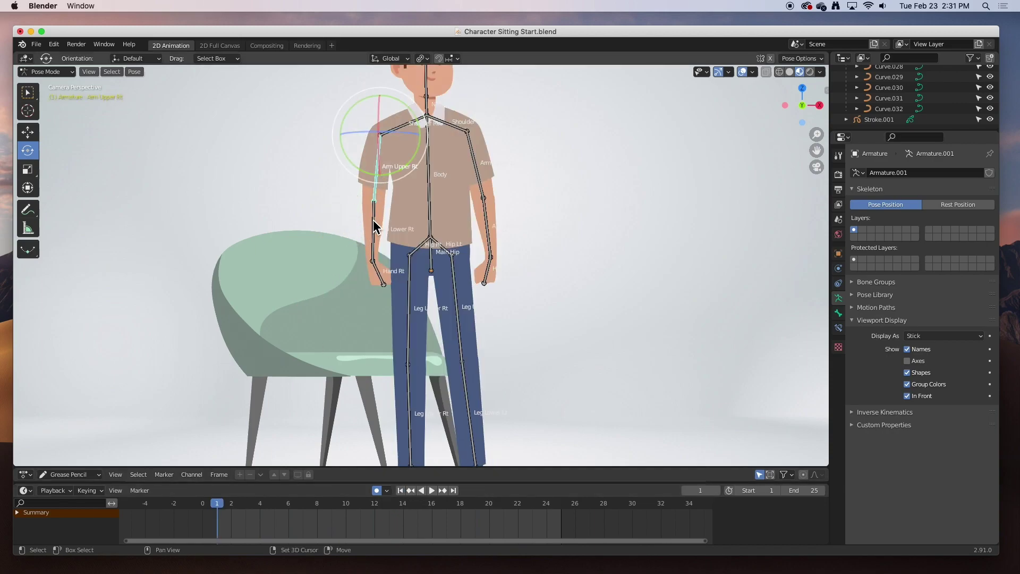
click(375, 219)
key(i)
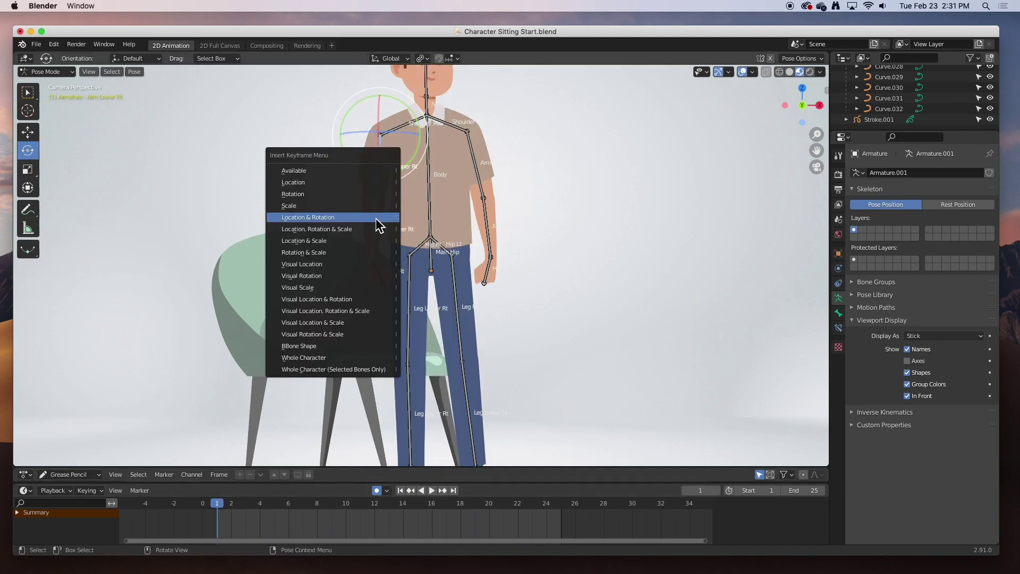
click(330, 231)
At frame 10, raise the right upper arm outward and swing the forearm down onto the chair.
key(space)
click(346, 510)
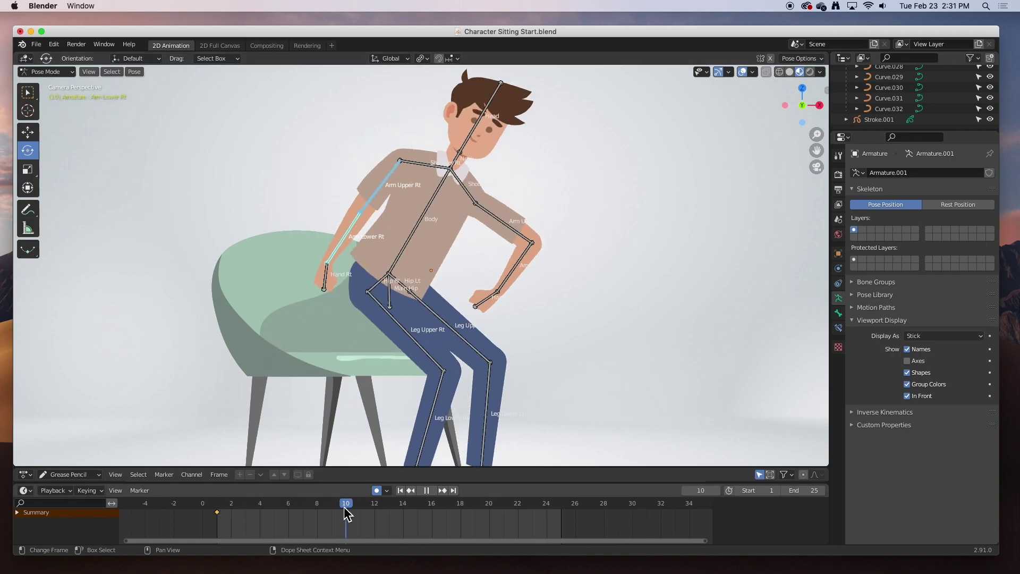
key(space)
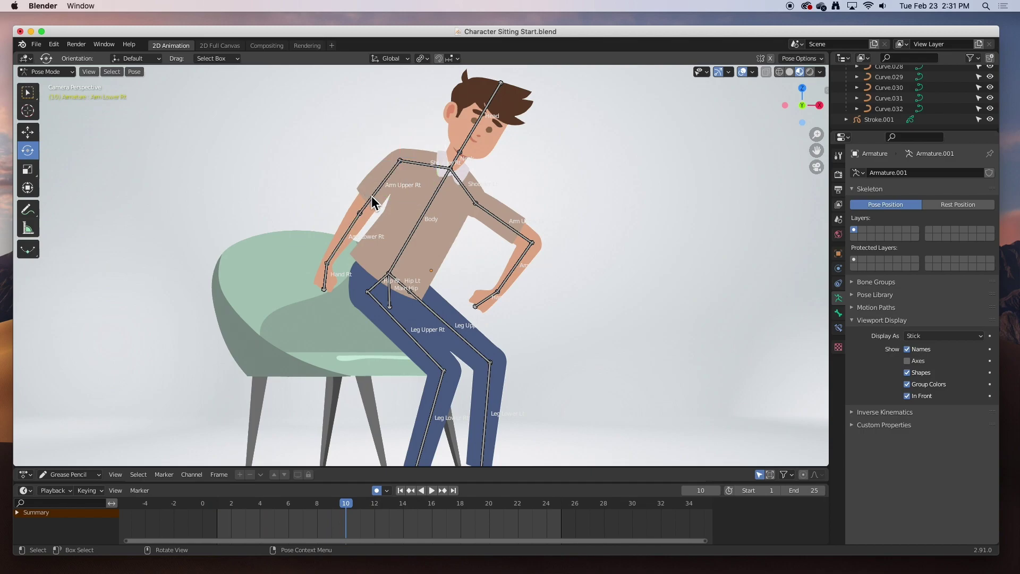
click(369, 203)
drag(419, 197, 387, 207)
click(313, 179)
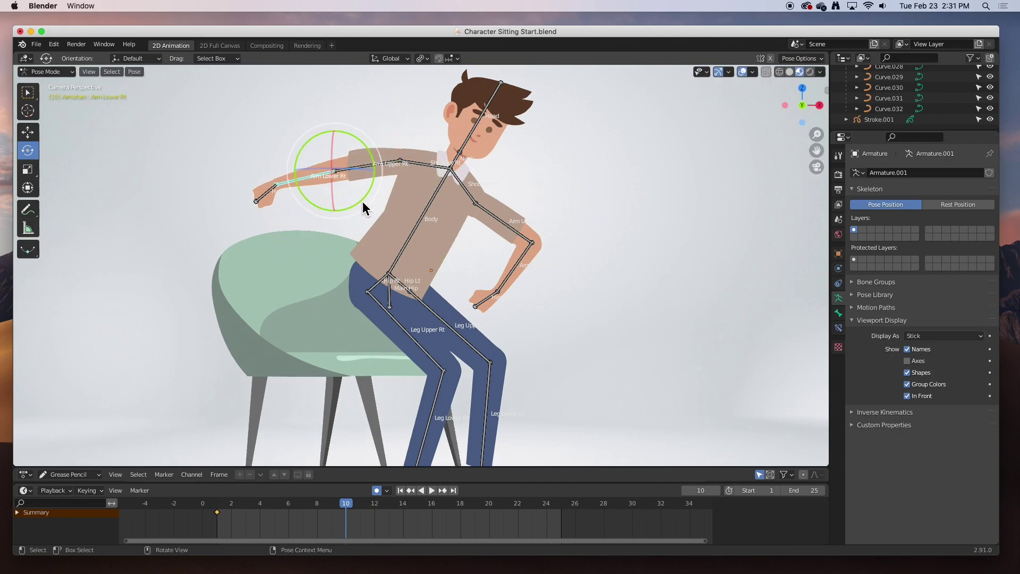
key(r)
key(r)
click(377, 189)
key(super+z)
drag(368, 202, 379, 181)
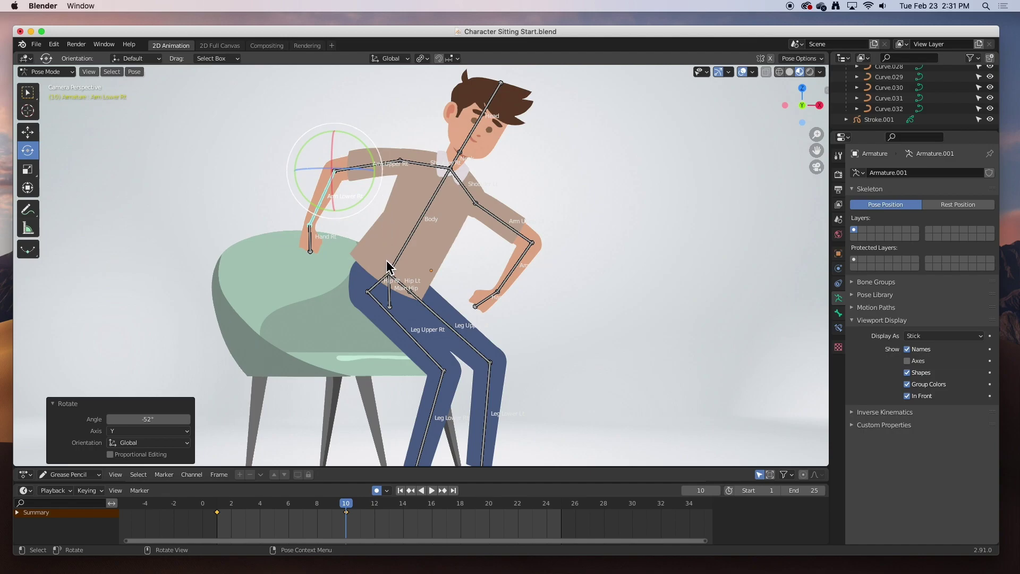
At frame 20, fold the right arm across the chest, then play the animation.
click(489, 507)
click(263, 258)
drag(261, 270, 317, 271)
click(314, 311)
click(518, 265)
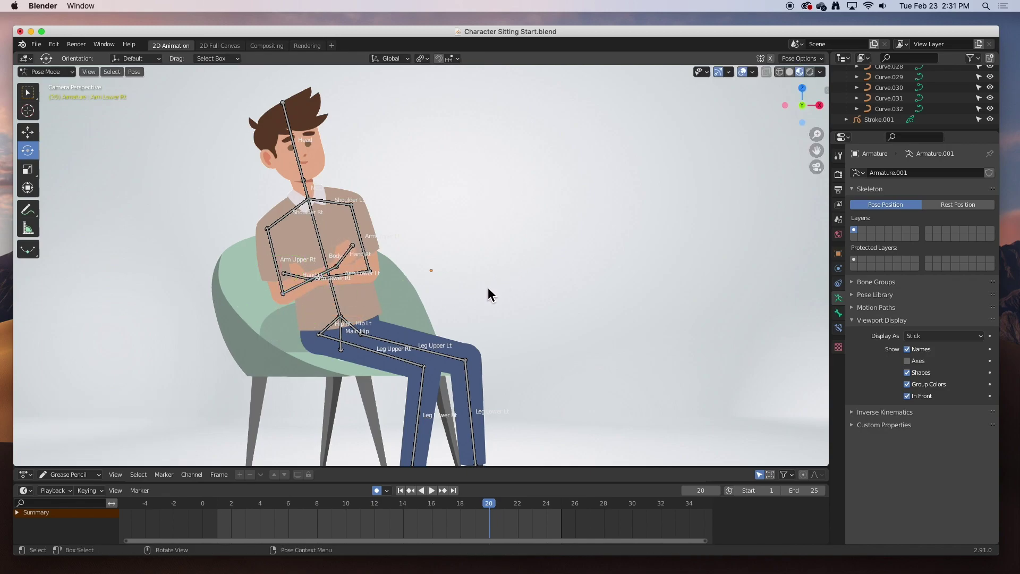
click(428, 490)
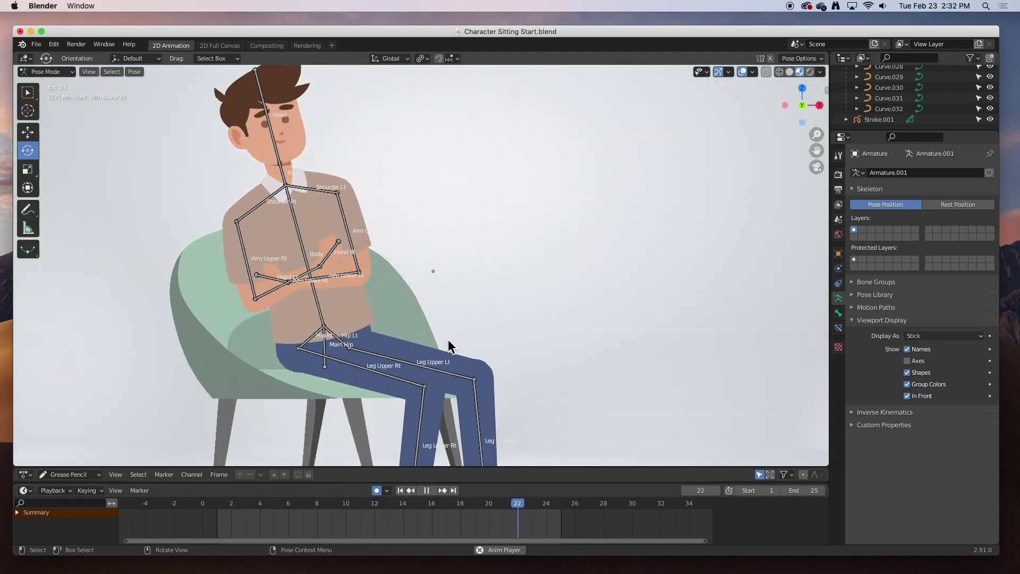
At frame 1, centre the view on the character and key the head's location and rotation.
click(427, 490)
click(401, 491)
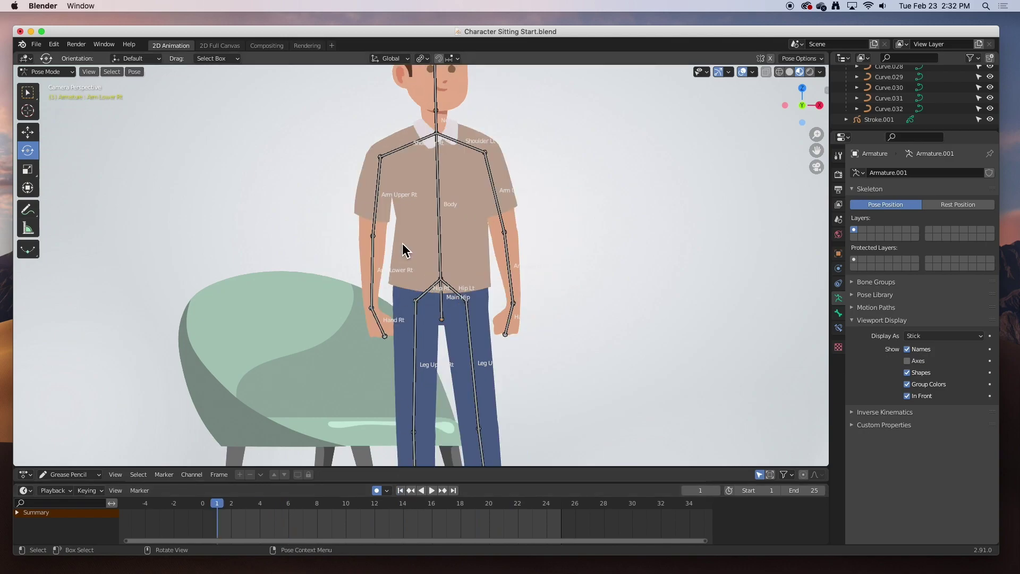
shift+middle_drag(440, 161, 432, 204)
scroll(445, 232, down, 1)
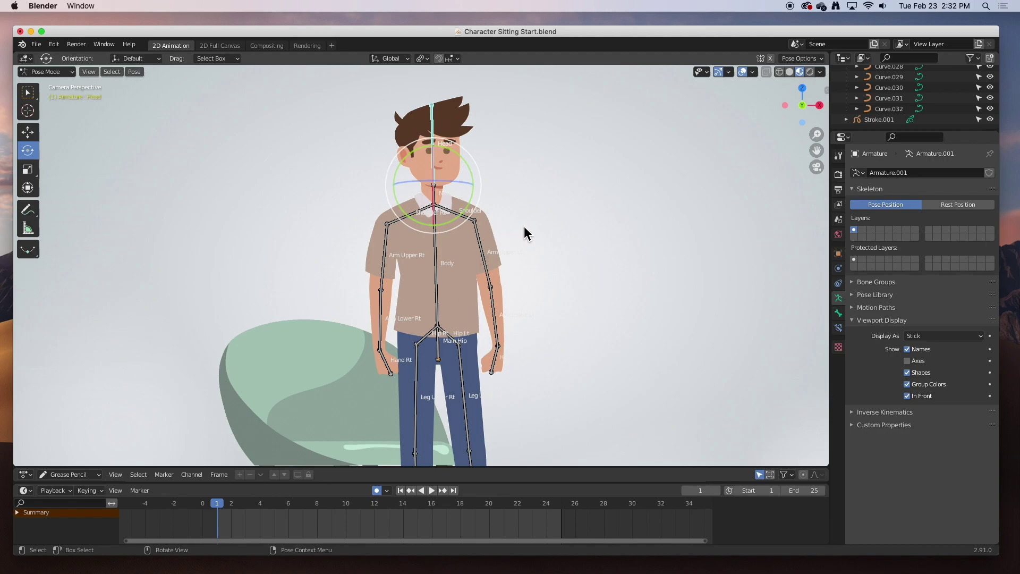
key(i)
click(486, 216)
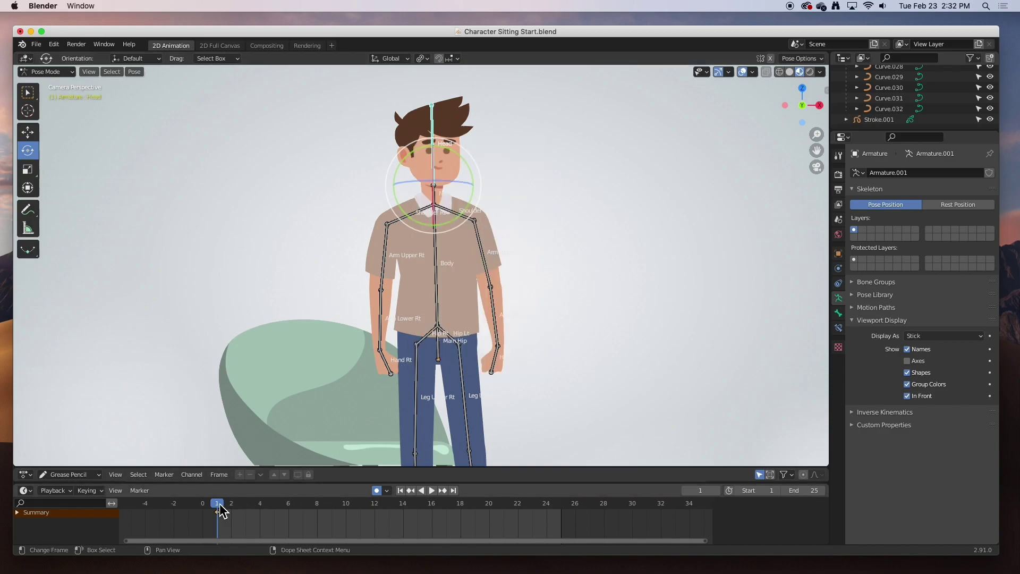
At frame 10, tilt the head forward 18.1°.
drag(221, 511, 346, 511)
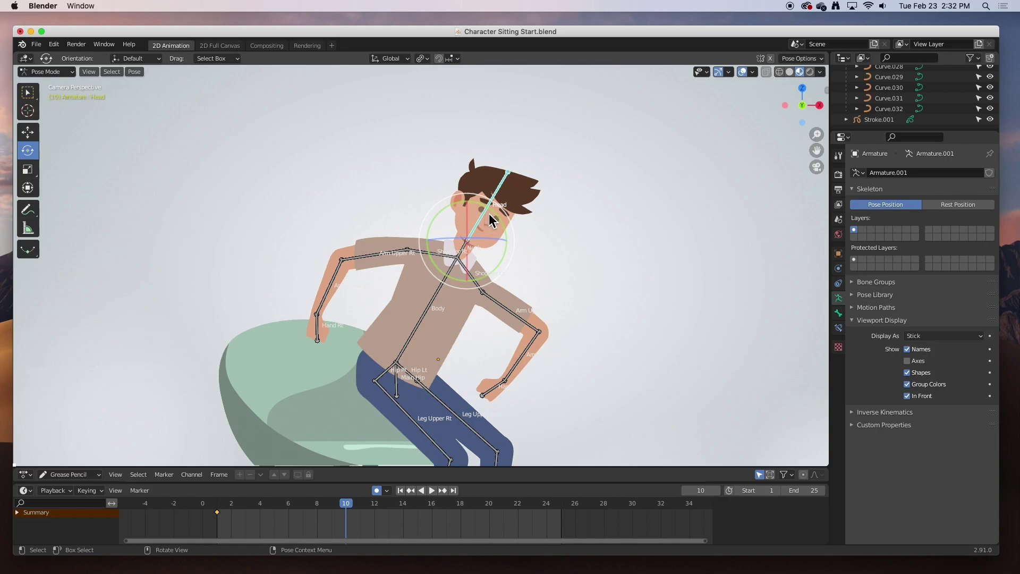
drag(498, 218, 498, 229)
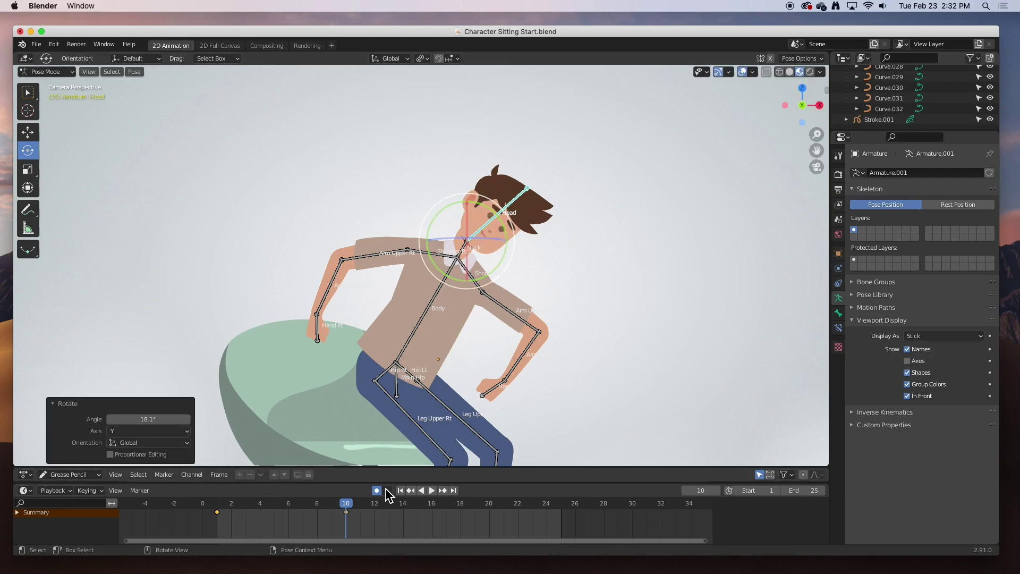
click(431, 490)
key(space)
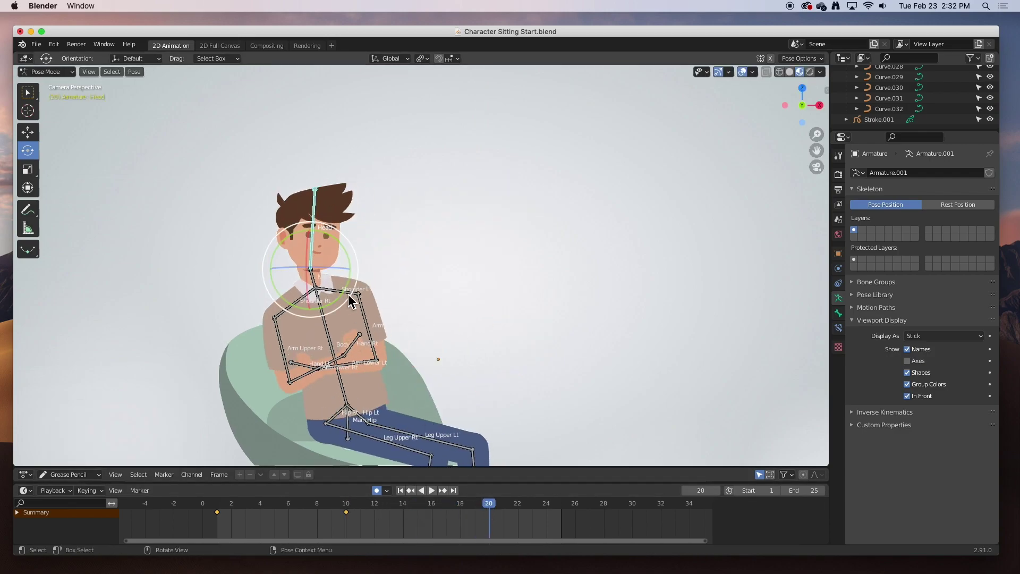
At frame 20, tilt the head back upright by -14.8° and replay the full animation.
drag(349, 260, 345, 242)
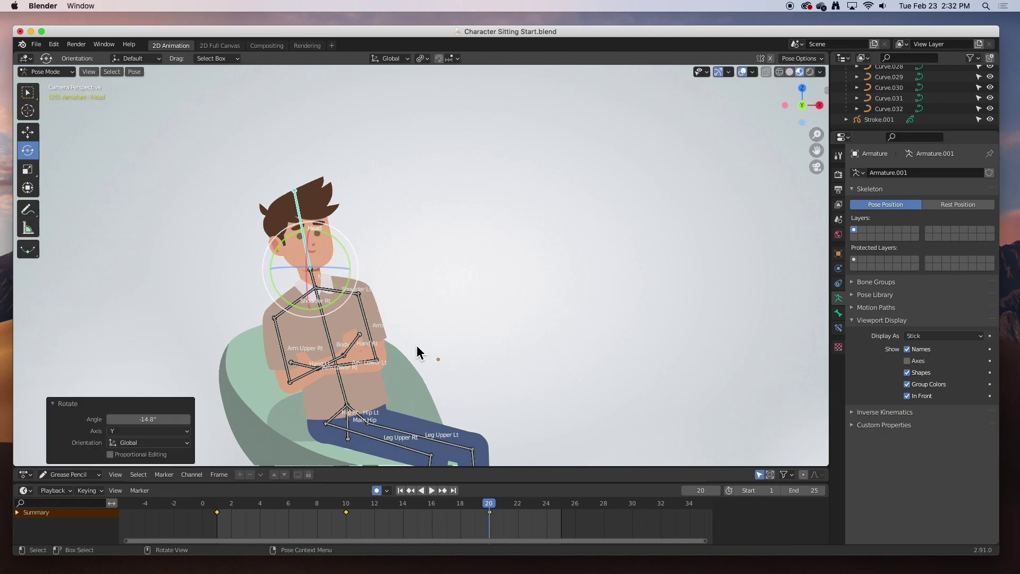
scroll(496, 411, down, 2)
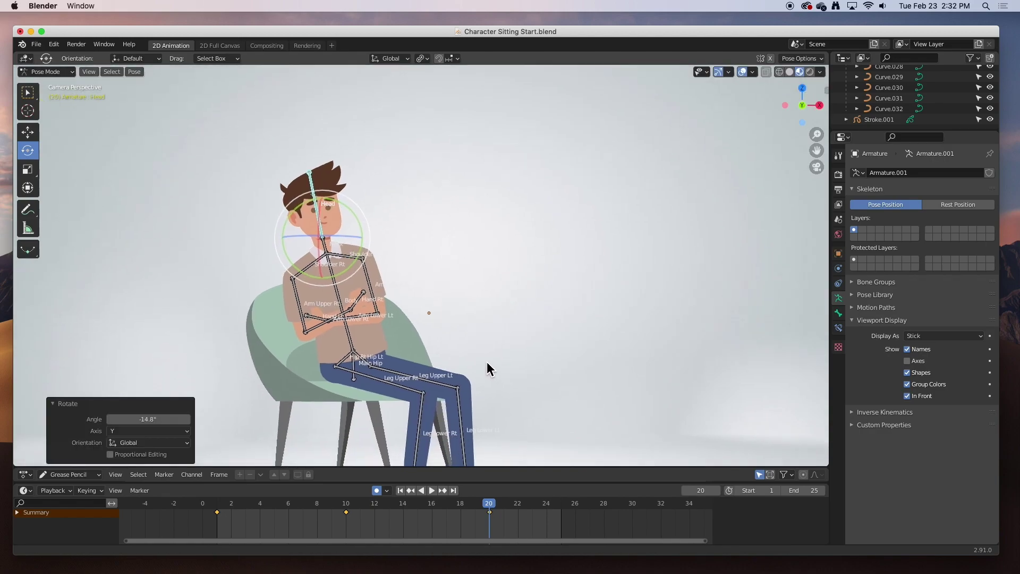
shift+middle_drag(486, 364, 487, 304)
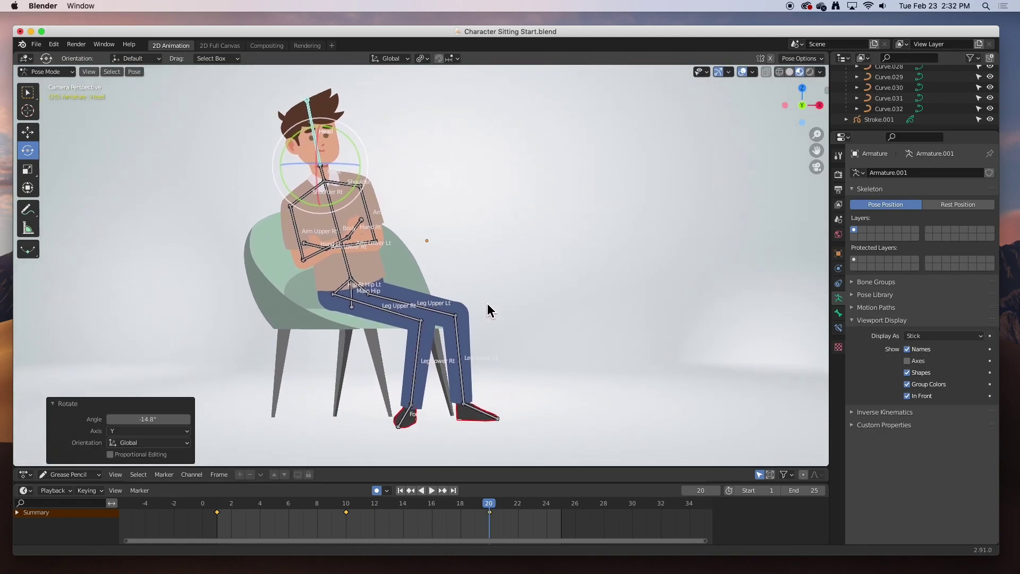
click(432, 491)
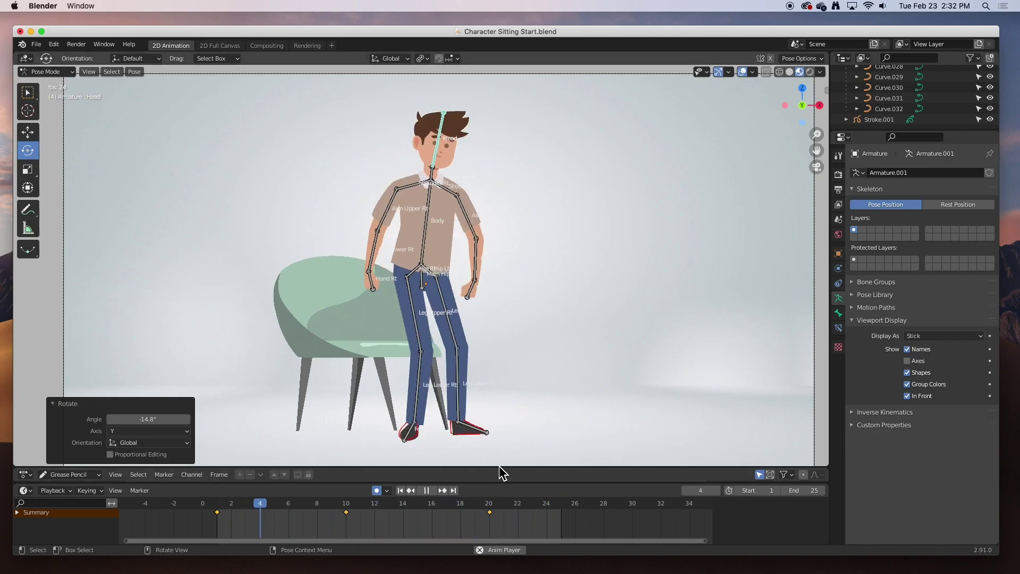
At frame 10, rotate the left lower leg and tilt the left foot -6.56° flat, then replay.
click(421, 490)
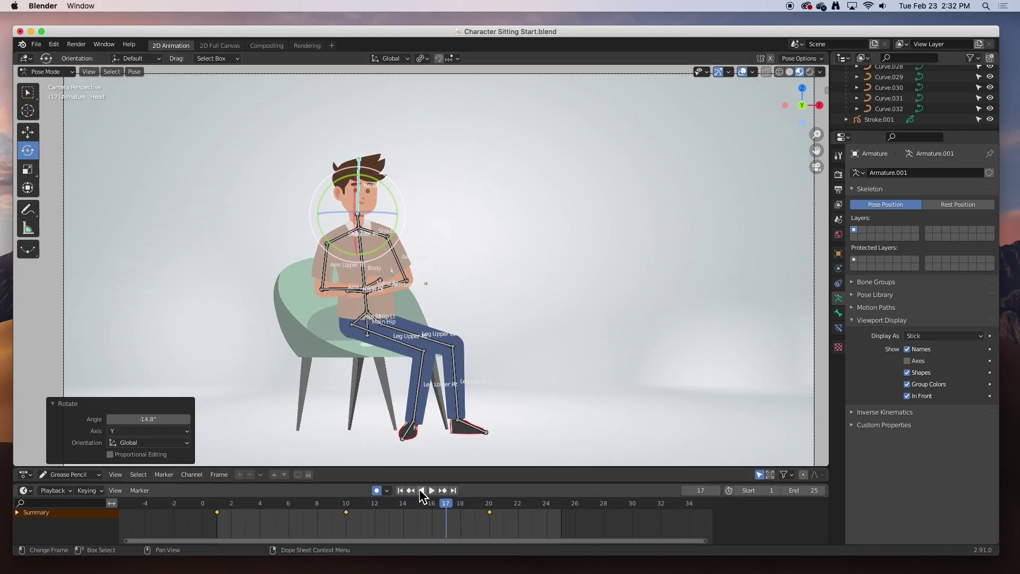
click(348, 511)
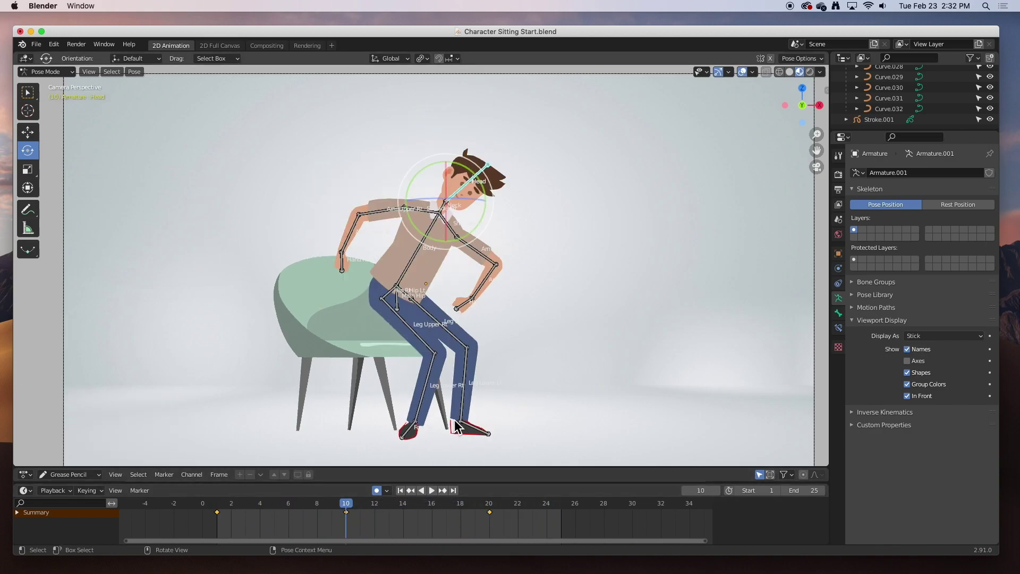
click(465, 352)
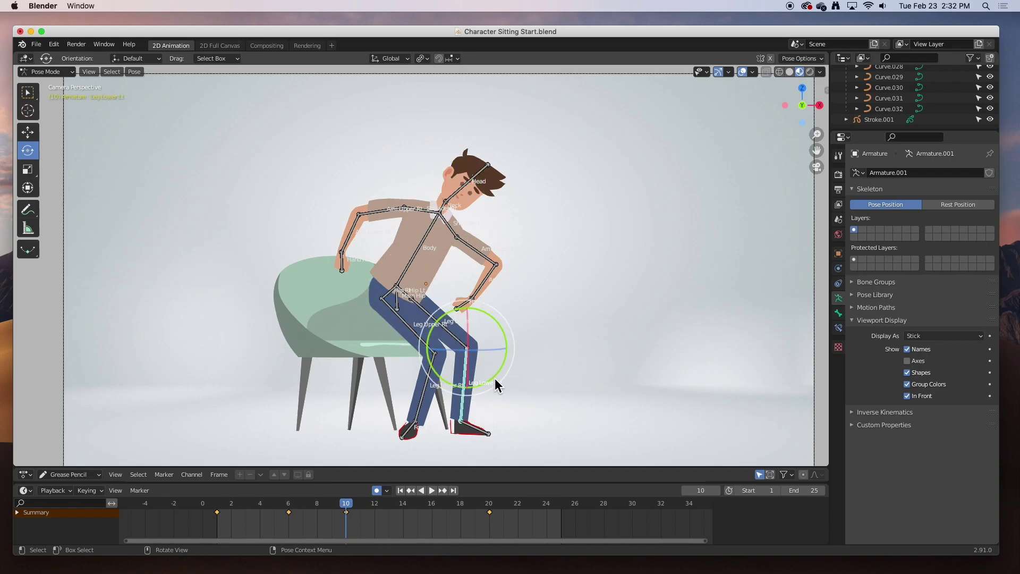
drag(495, 384, 494, 376)
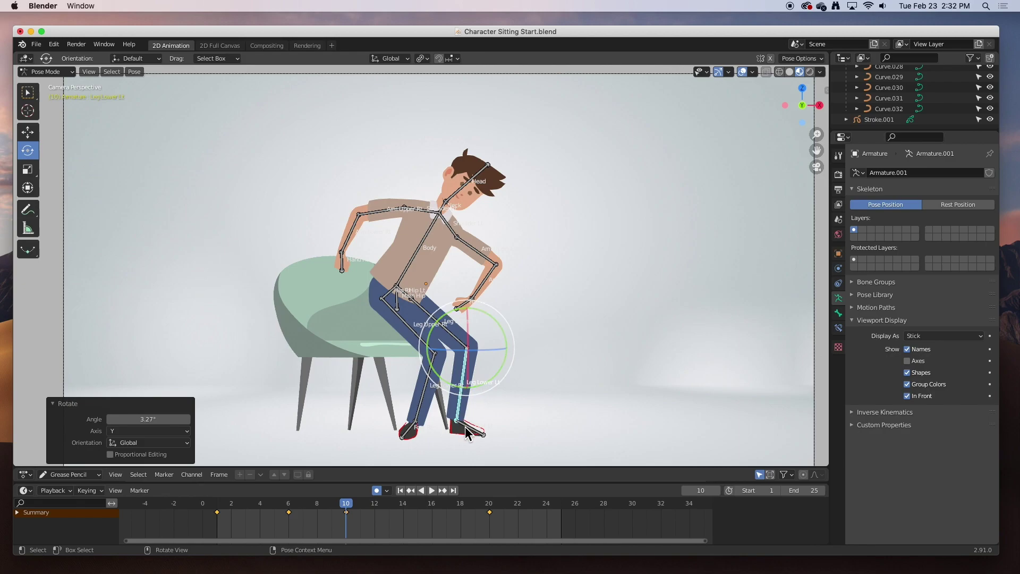
click(466, 432)
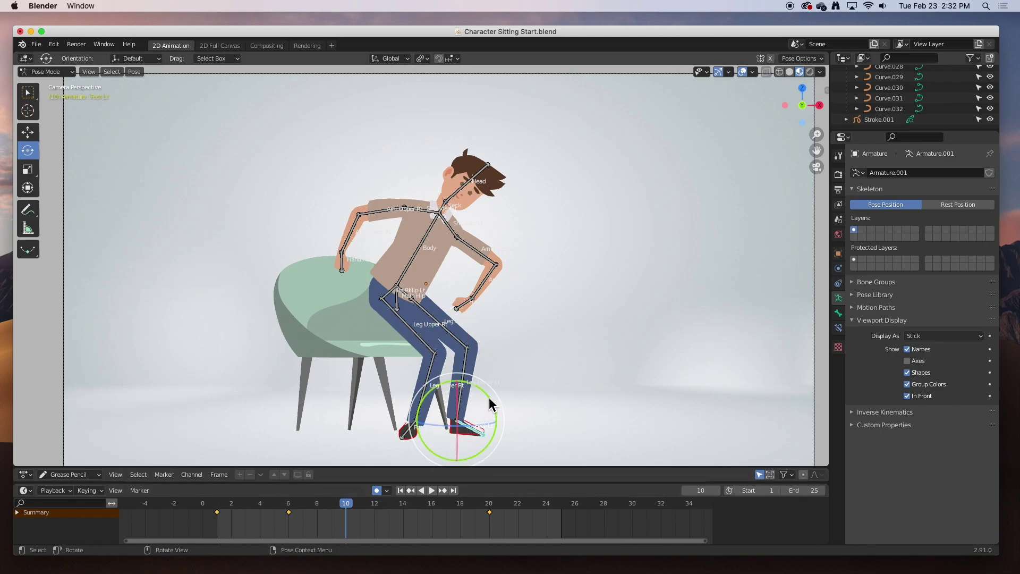
drag(489, 399, 485, 387)
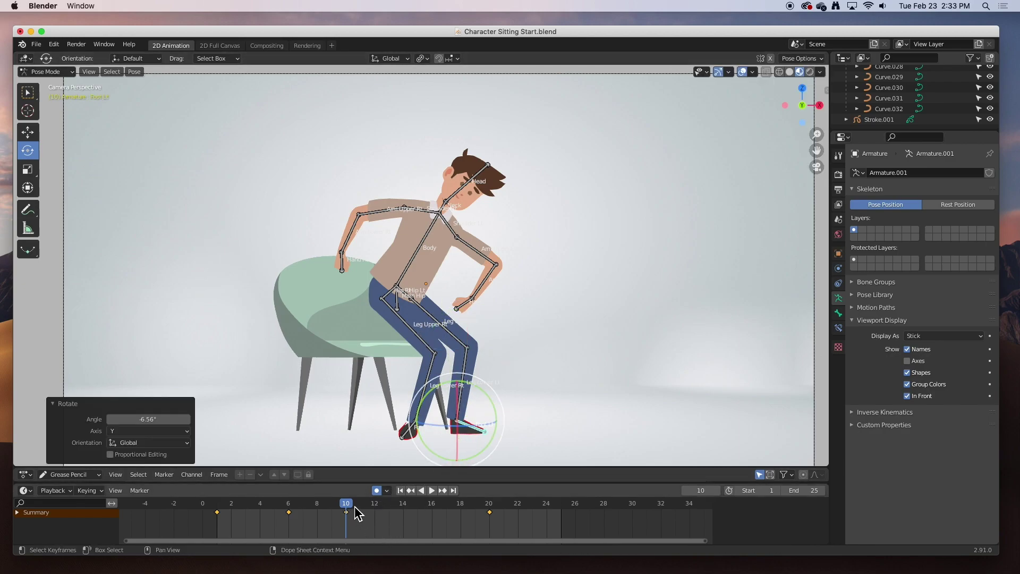
drag(344, 506, 230, 515)
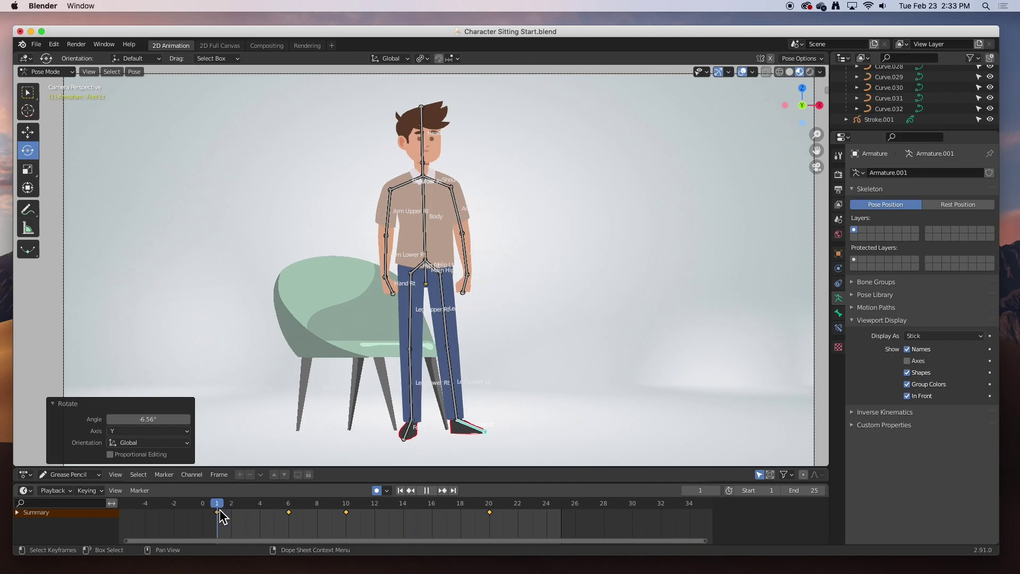
key(space)
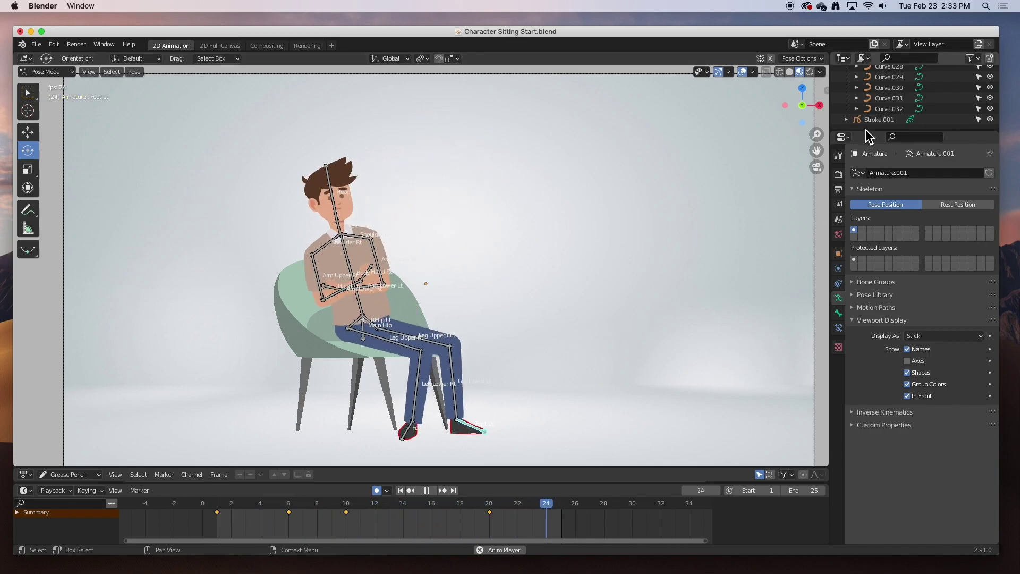
Hide the Armature in the Outliner so only the drawn character shows.
drag(869, 134, 870, 288)
scroll(893, 211, up, 3)
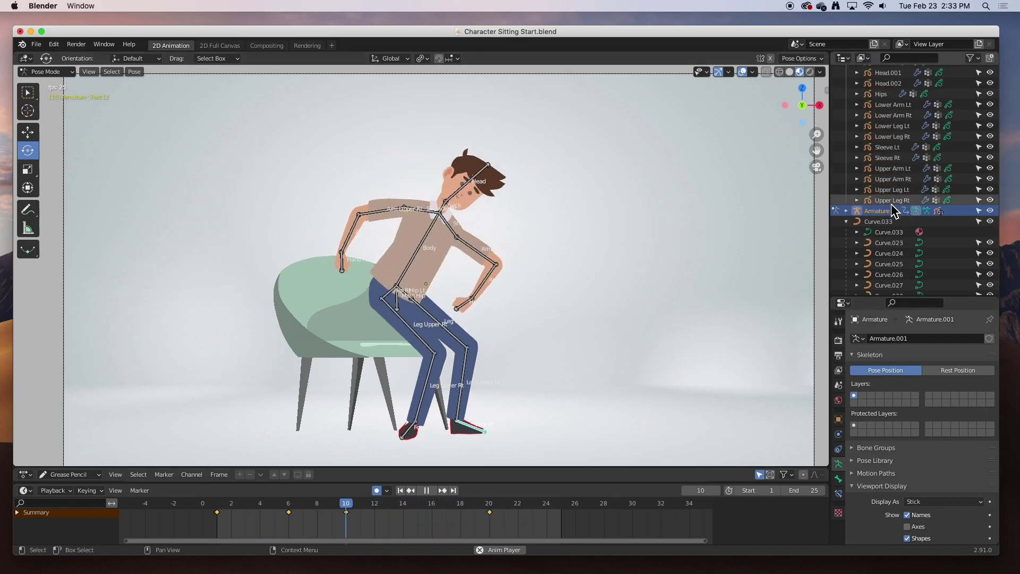
click(990, 210)
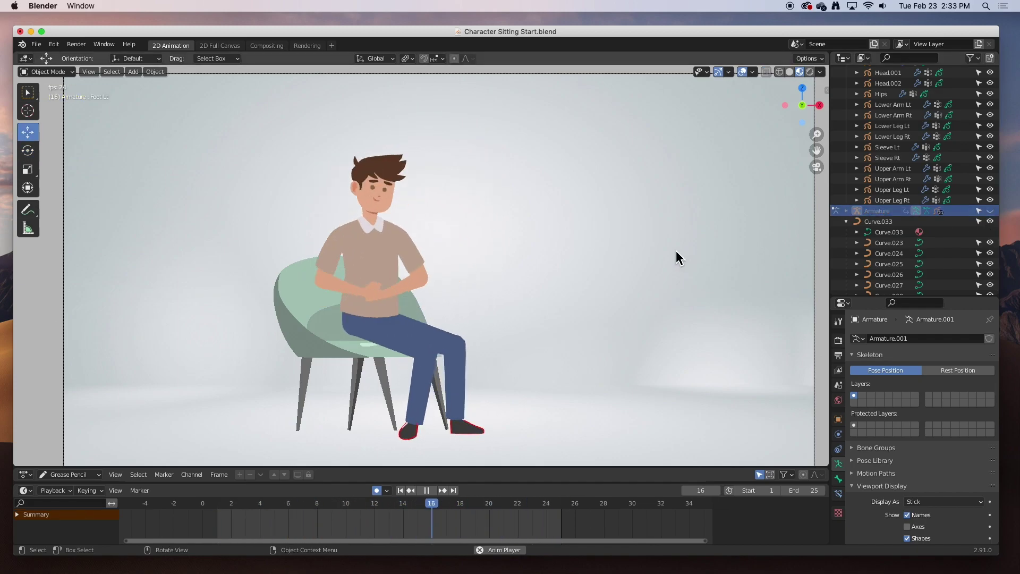
Stop playback and set the animation end frame to 35.
key(space)
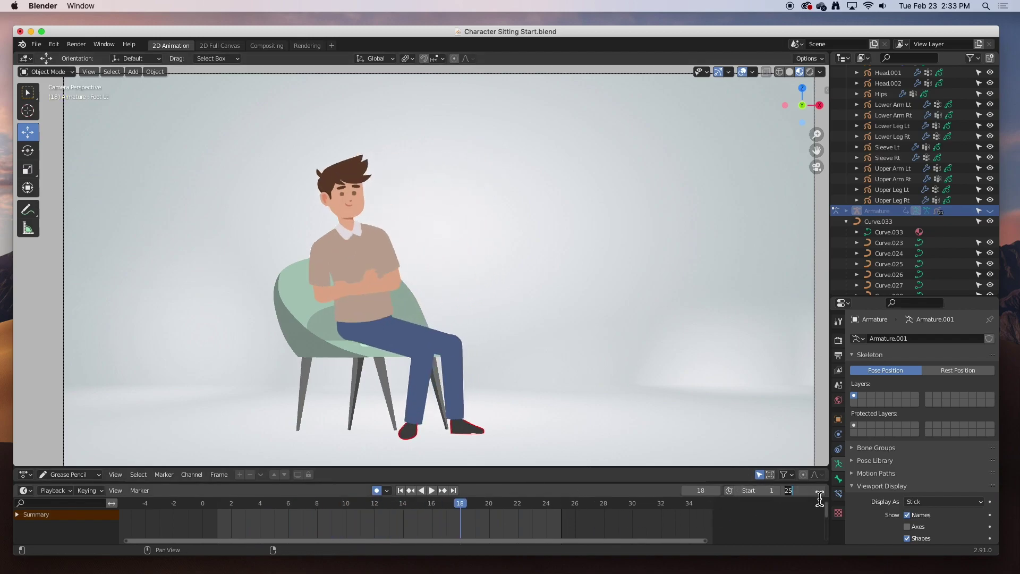
text(5)
key(Return)
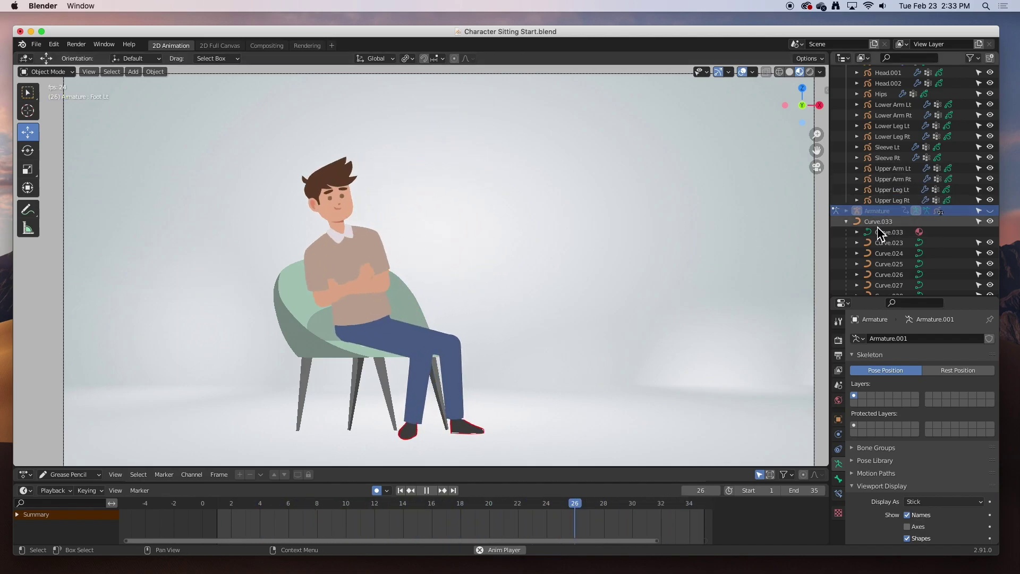
scroll(878, 228, down, 3)
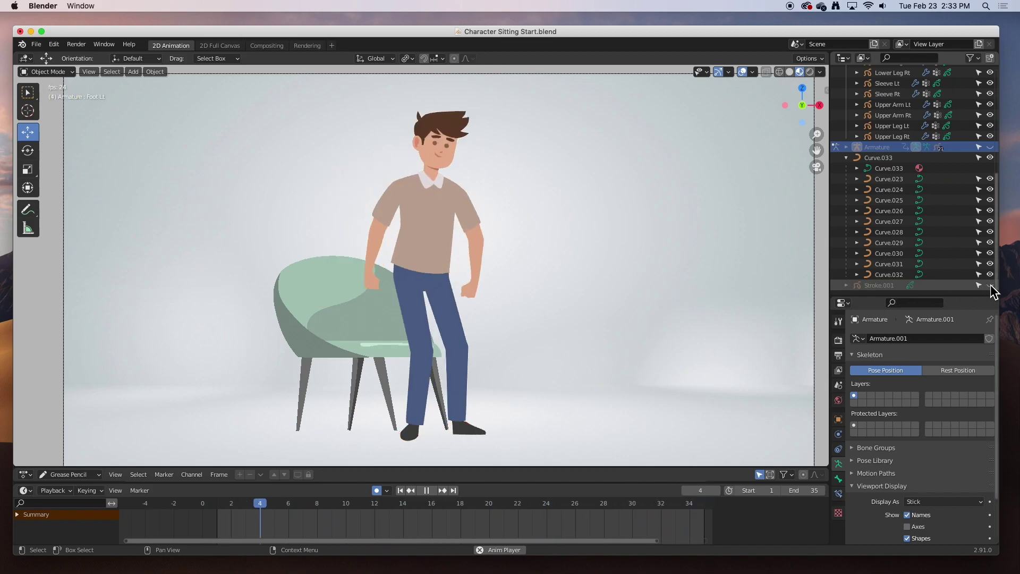